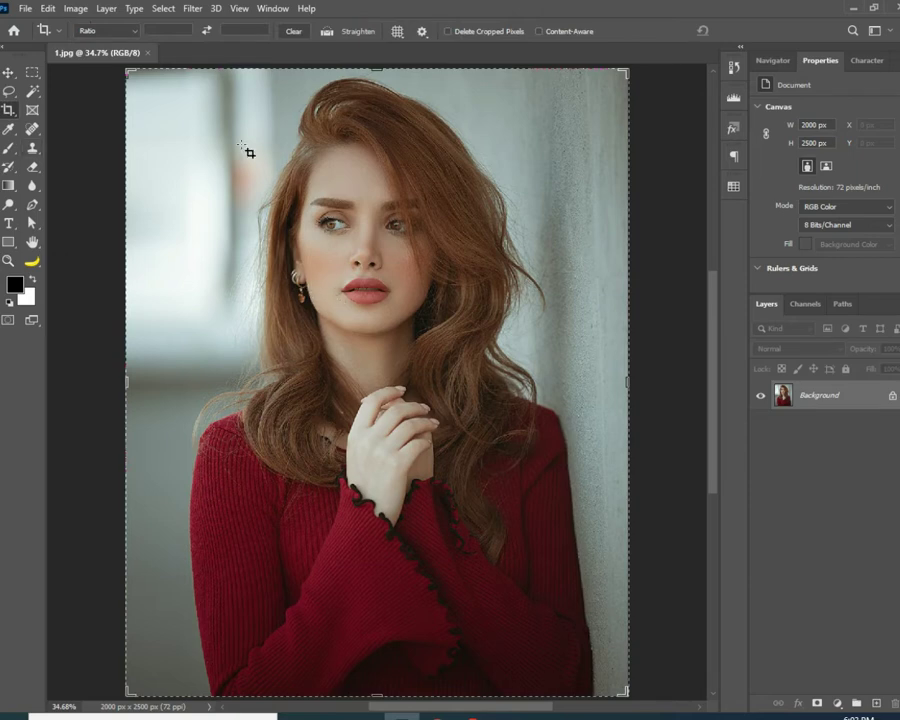
Crop the portrait to a 1:1 square with the whole head inside the frame, with Delete Cropped Pixels enabled.
{"action": "left_click", "coordinate": [105, 32]}
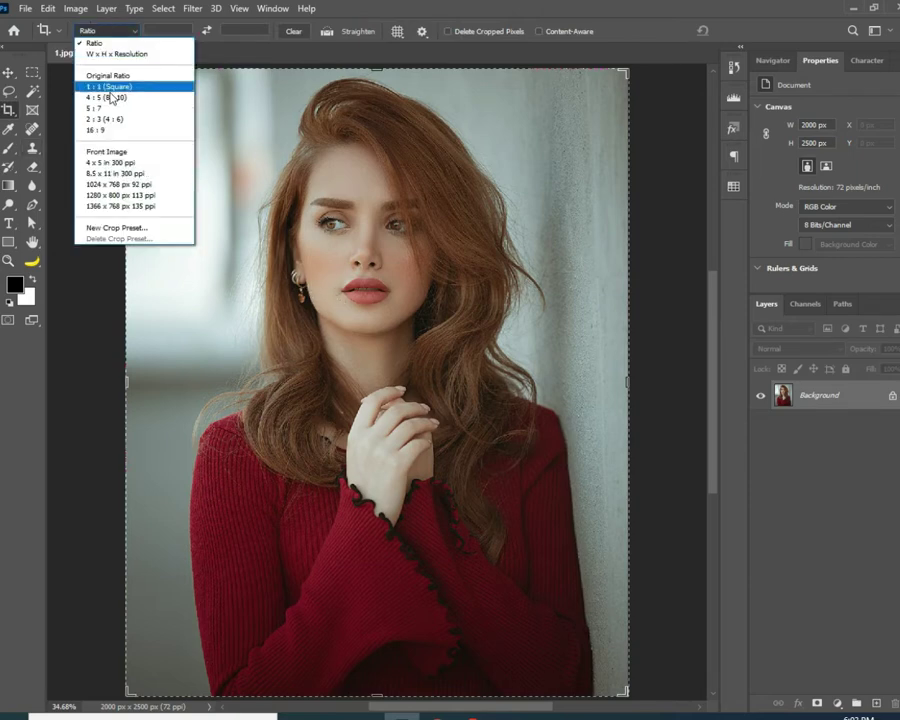
{"action": "left_click", "coordinate": [118, 98]}
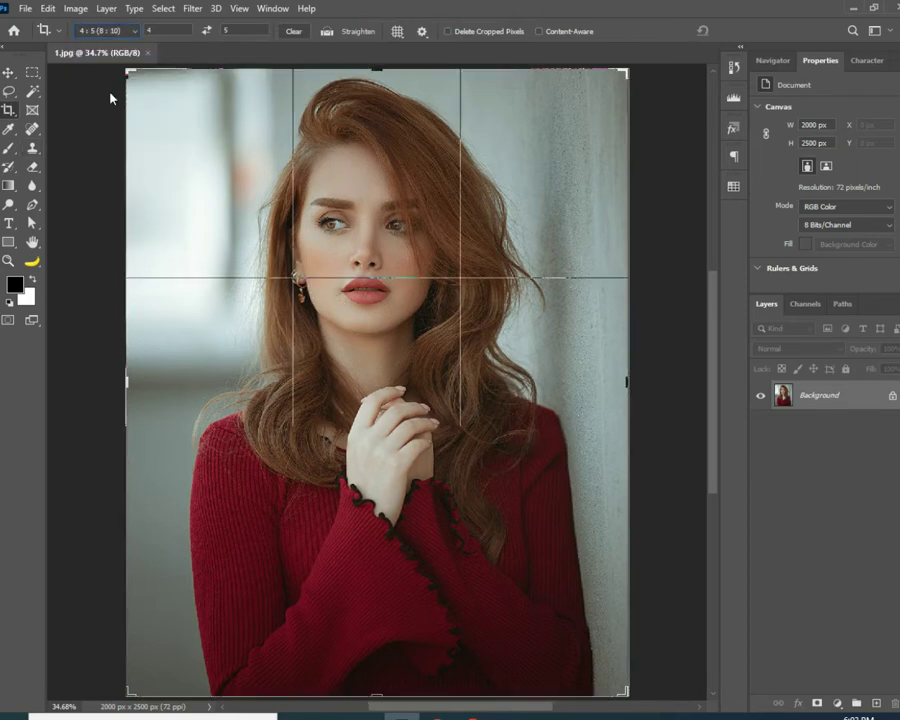
{"action": "left_click", "coordinate": [118, 32]}
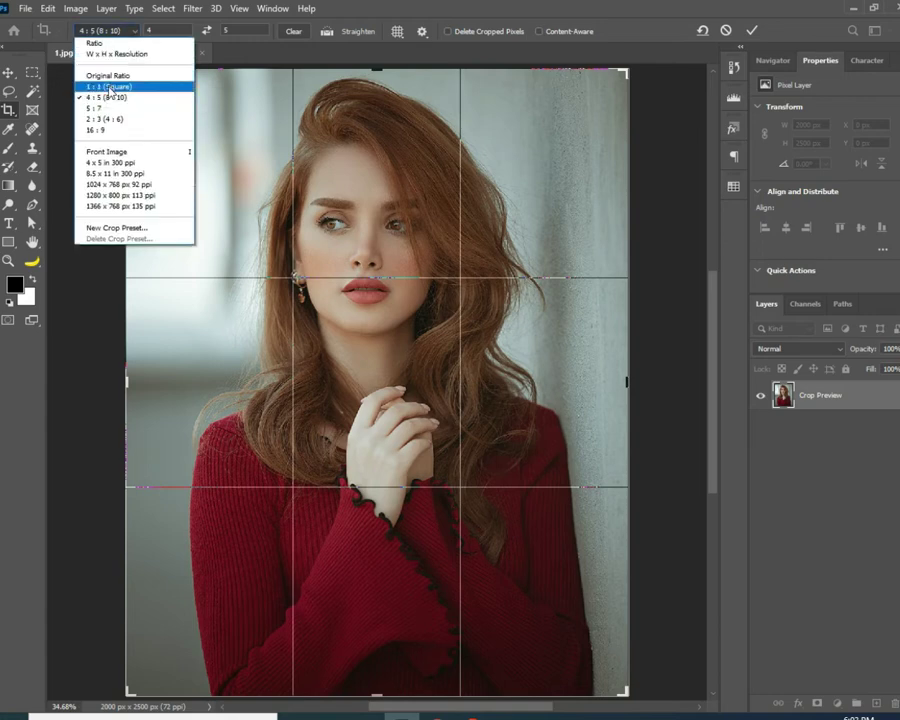
{"action": "left_click", "coordinate": [108, 87]}
{"action": "left_click_drag", "start_coordinate": [370, 233], "coordinate": [373, 285]}
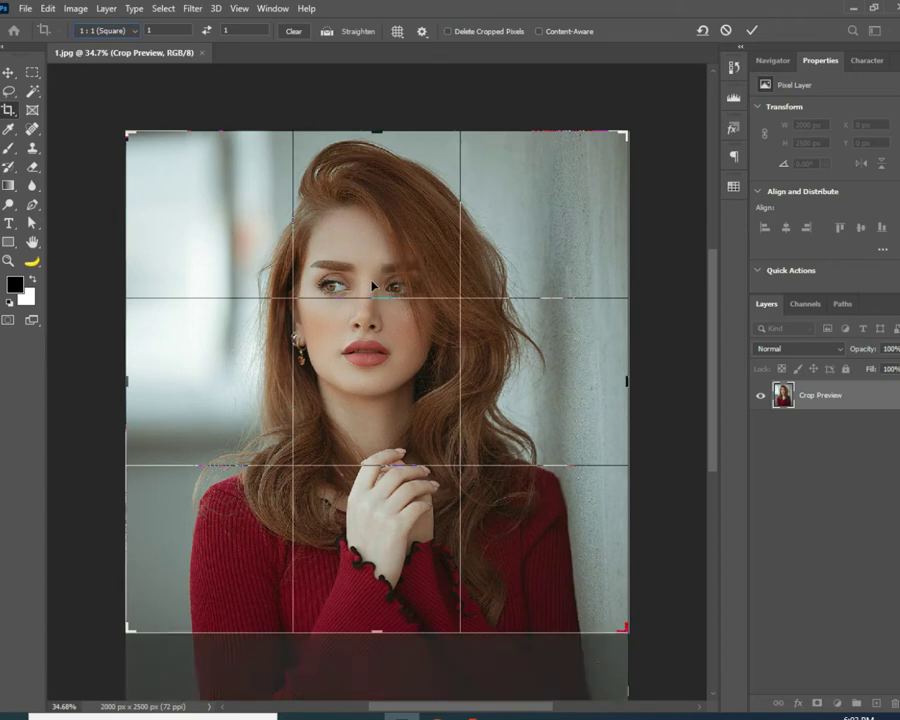
{"action": "left_click", "coordinate": [448, 31]}
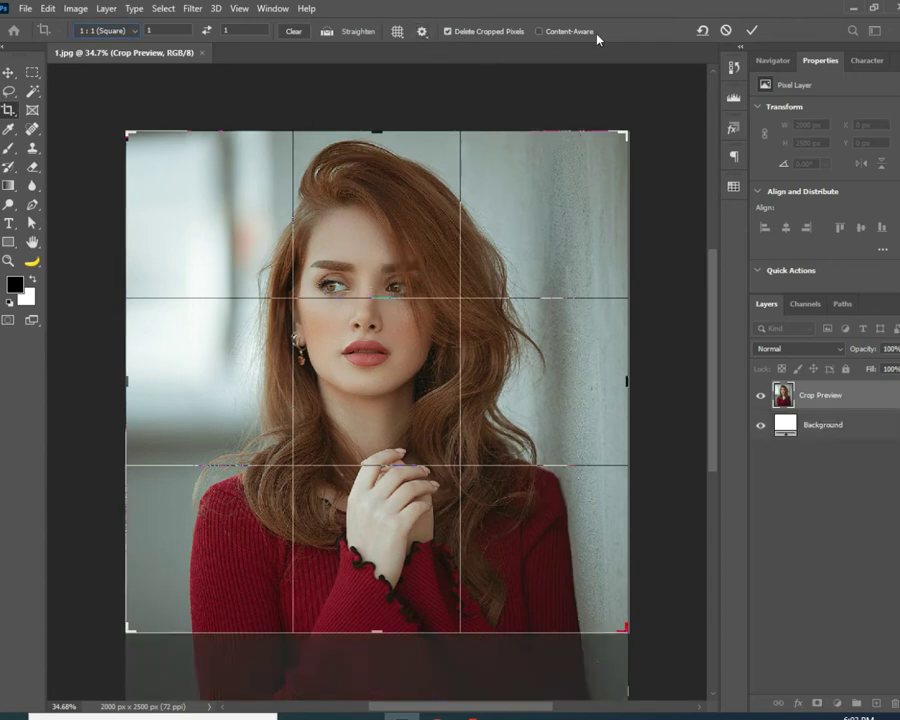
{"action": "left_click", "coordinate": [751, 31]}
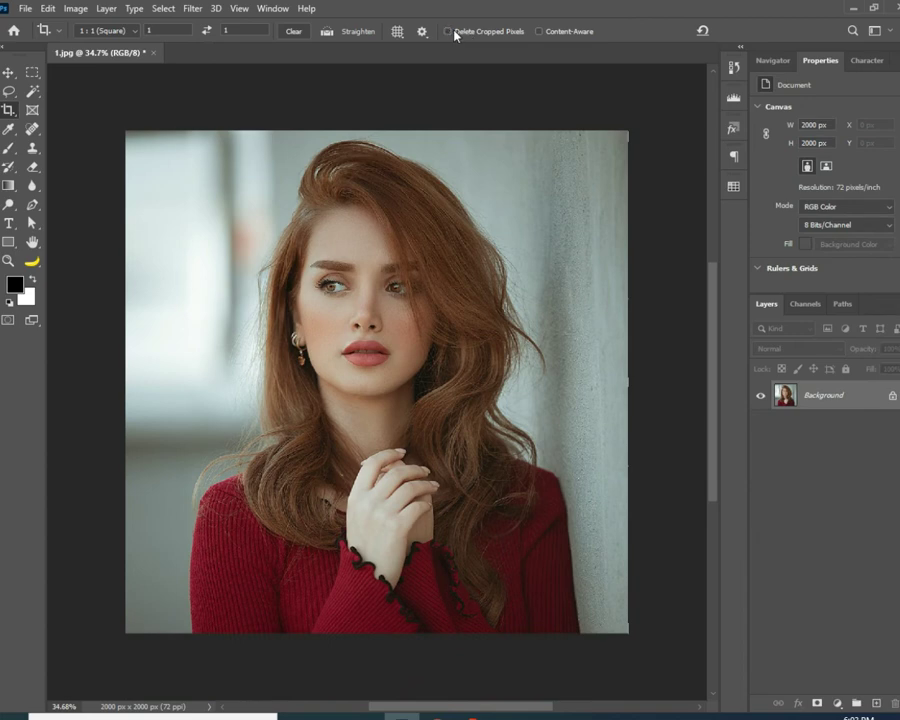
Select the woman with Select Subject and add a layer mask that hides the background behind her.
{"action": "left_click", "coordinate": [9, 72]}
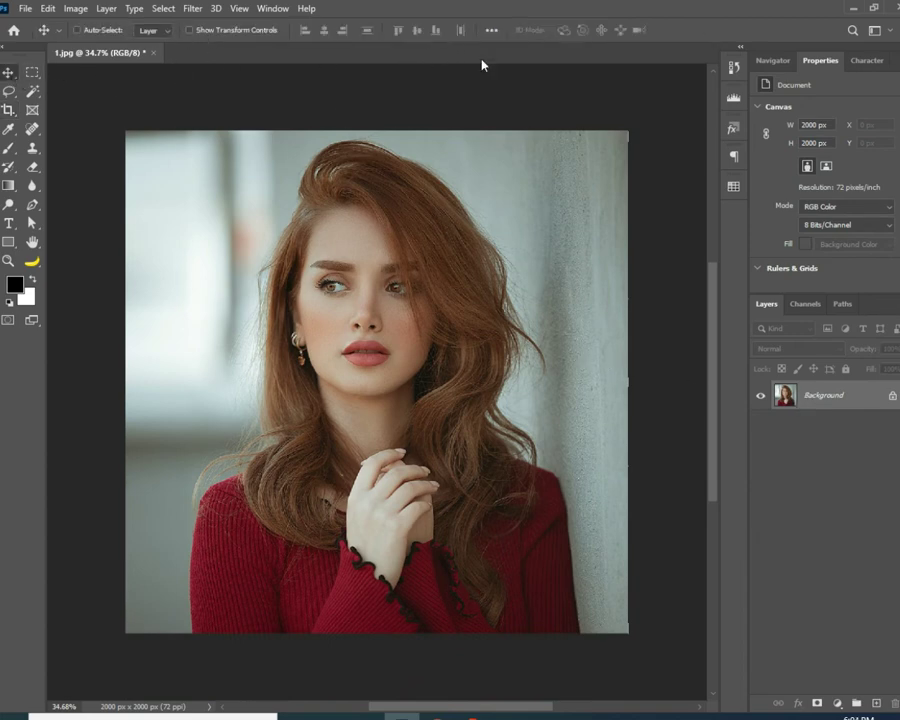
{"action": "left_click_drag", "start_coordinate": [33, 90], "coordinate": [80, 92]}
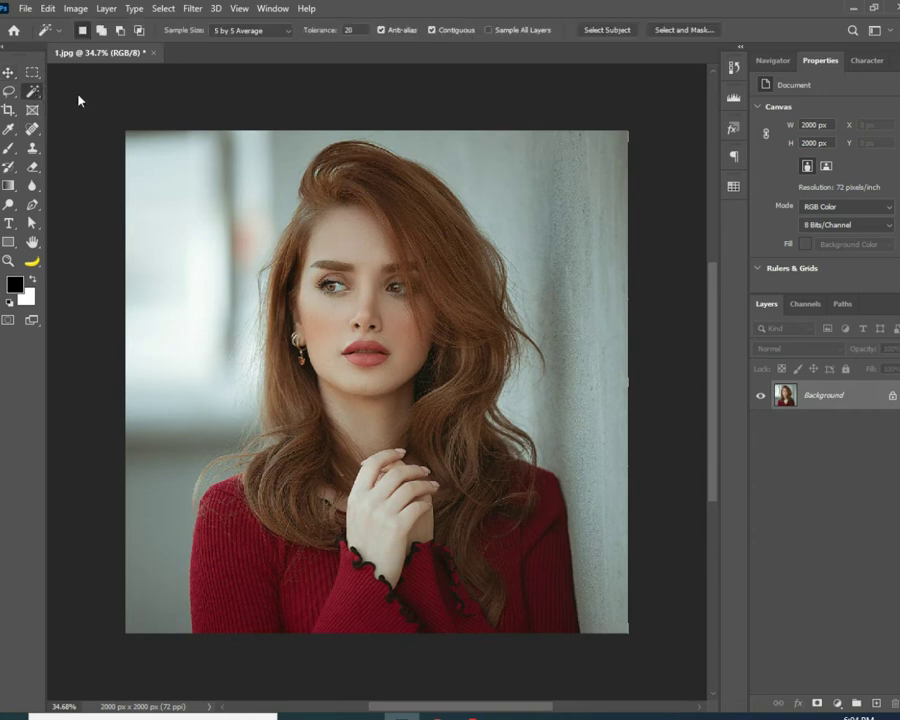
{"action": "left_click", "coordinate": [537, 29]}
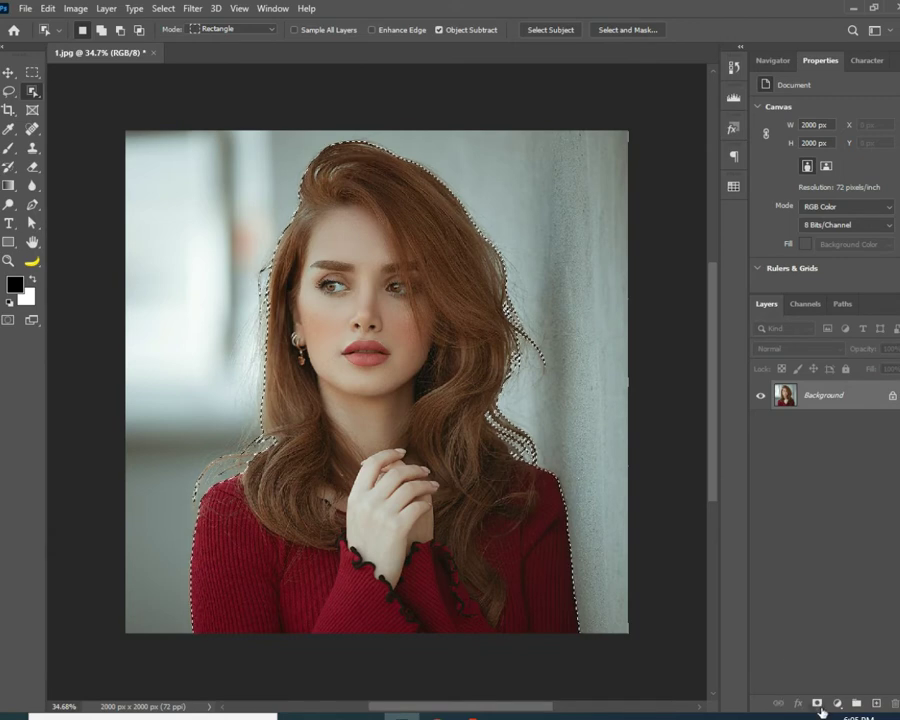
{"action": "left_click", "coordinate": [818, 705]}
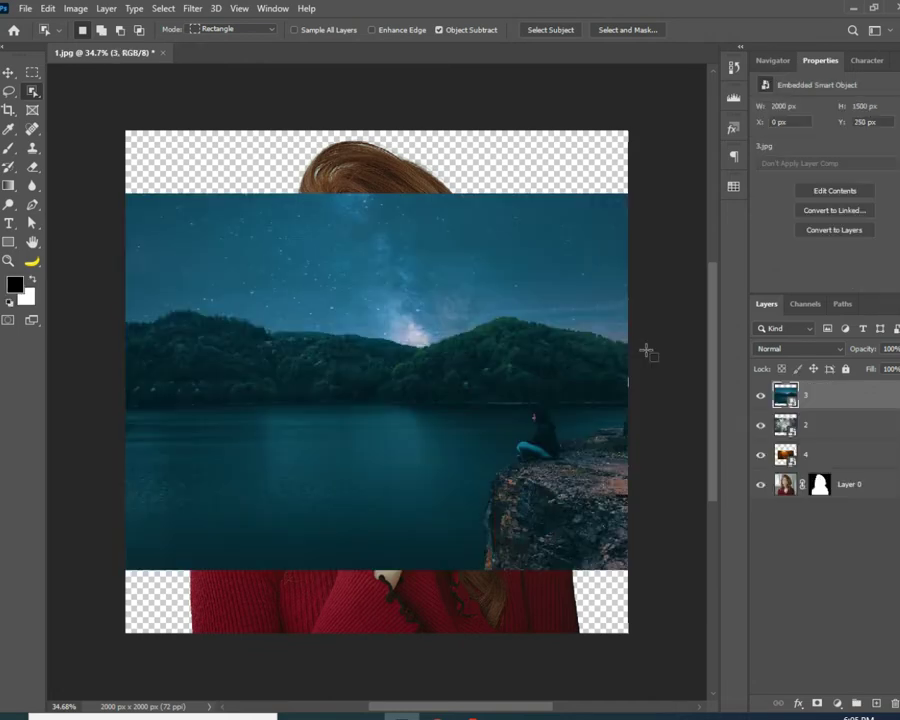
Hide the three placed image layers 3, 2 and 4.
{"action": "double_click", "coordinate": [806, 404]}
{"action": "left_click", "coordinate": [759, 397]}
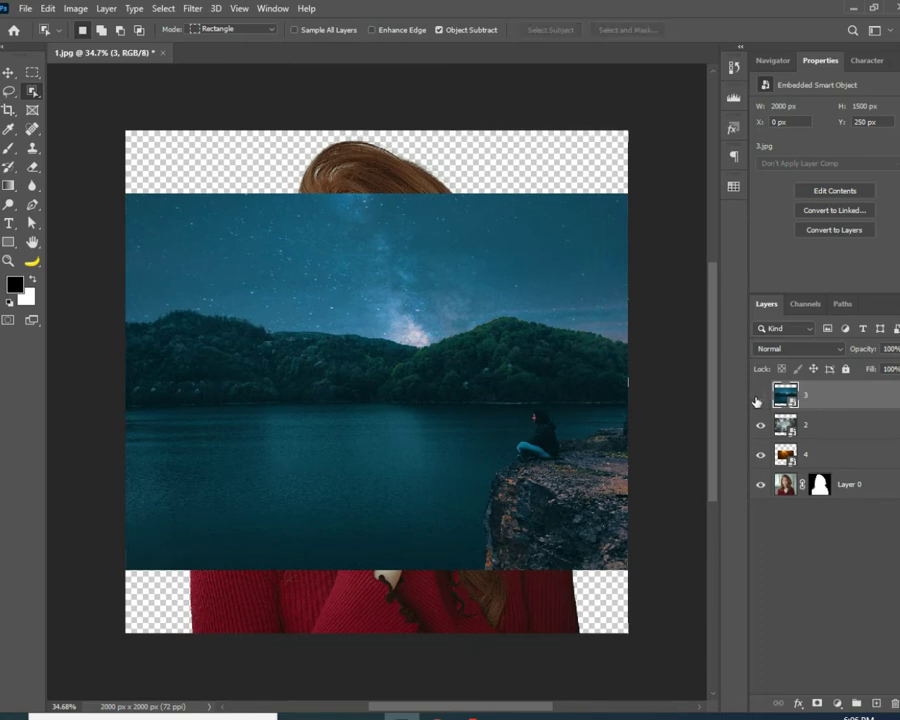
{"action": "left_click", "coordinate": [759, 425]}
{"action": "left_click", "coordinate": [759, 456]}
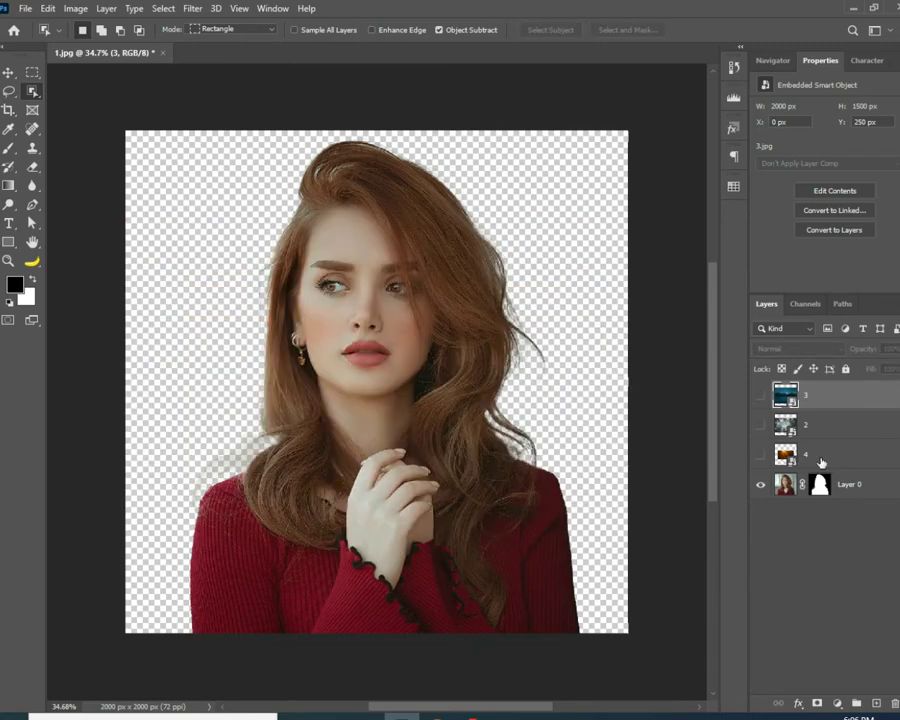
Move cloud layer 2 below the masked portrait on Layer 0 and make it visible.
{"action": "left_click", "coordinate": [822, 459]}
{"action": "left_click_drag", "start_coordinate": [800, 425], "coordinate": [815, 498]}
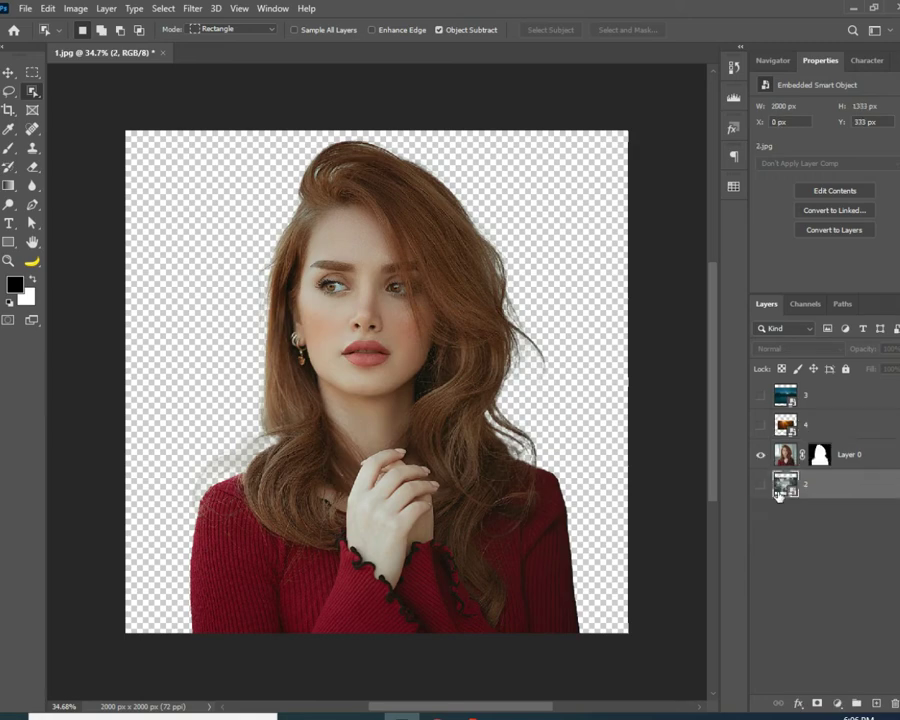
{"action": "left_click", "coordinate": [759, 485]}
{"action": "left_click", "coordinate": [55, 8]}
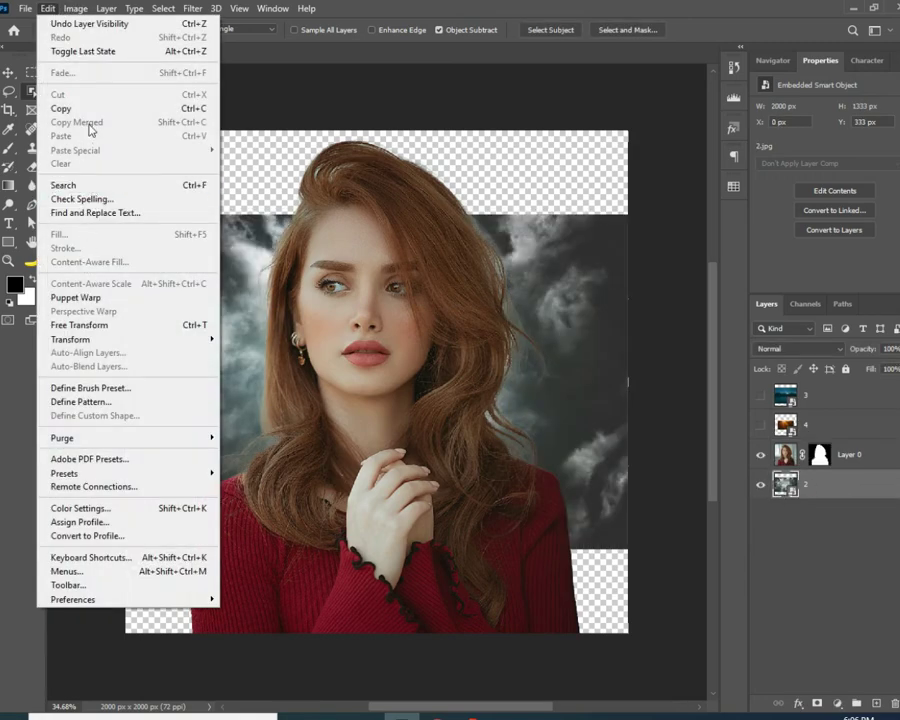
{"action": "left_click", "coordinate": [106, 325]}
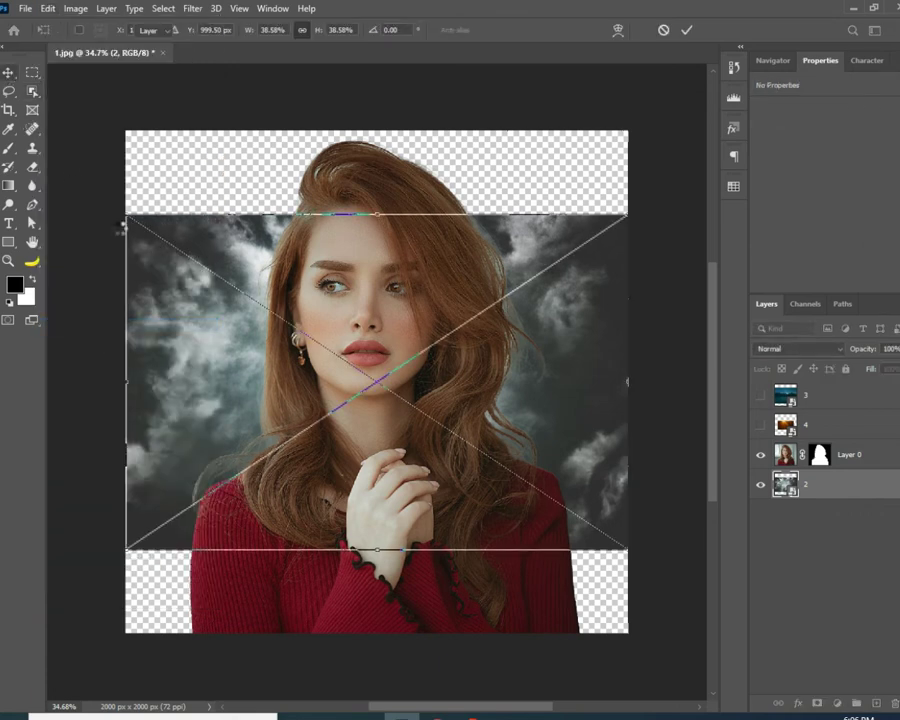
{"action": "key", "text": "Return"}
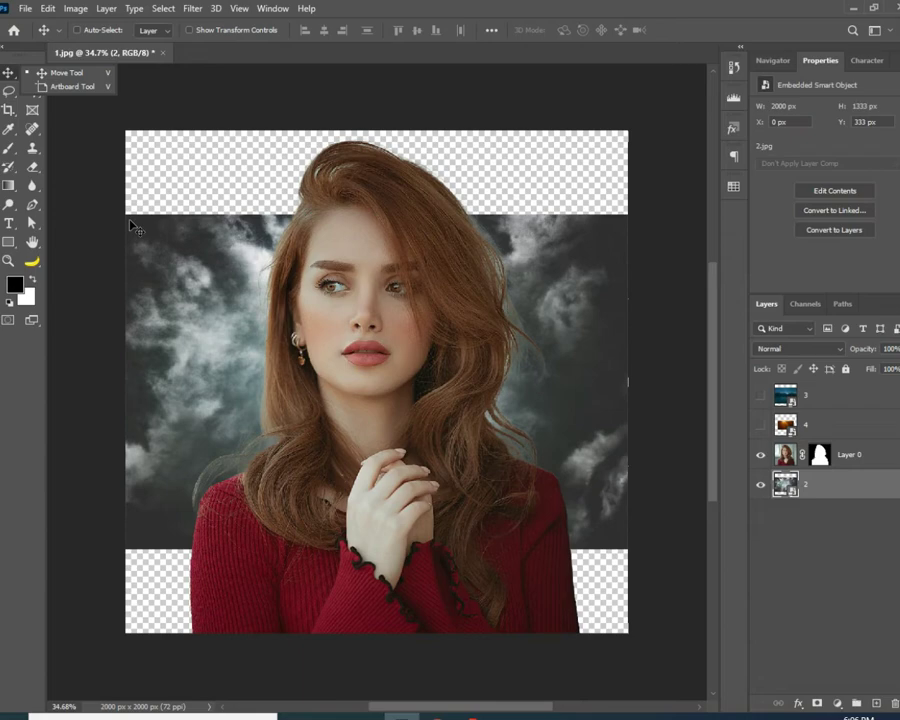
Enlarge cloud layer 2 proportionally to about 63.9% and shift it to the right so it covers the whole canvas.
{"action": "left_click", "coordinate": [47, 9]}
{"action": "left_click", "coordinate": [79, 325]}
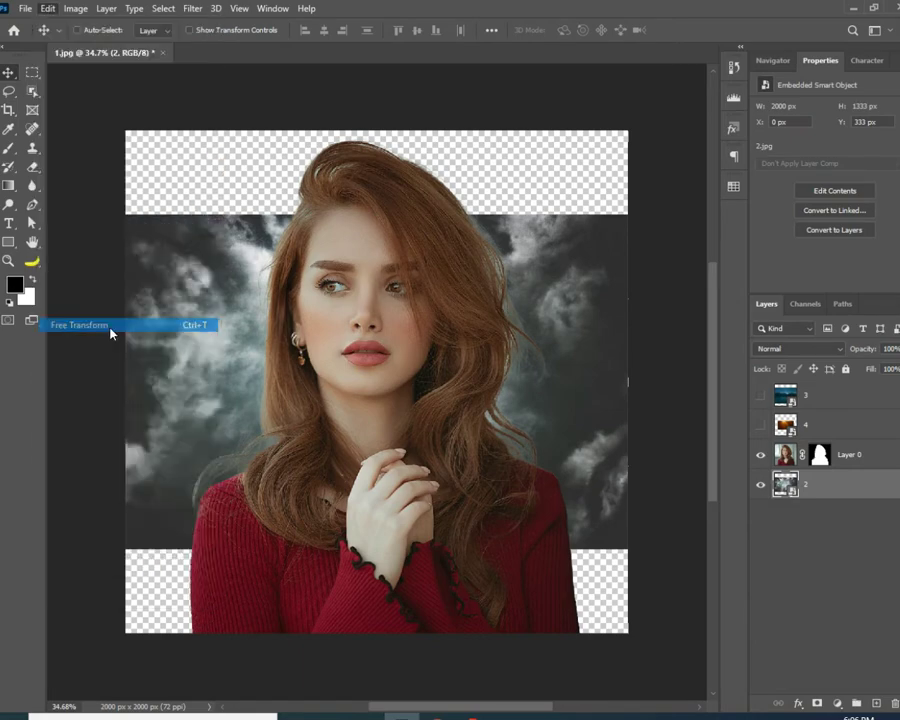
{"action": "left_click_drag", "start_coordinate": [130, 216], "coordinate": [50, 62]}
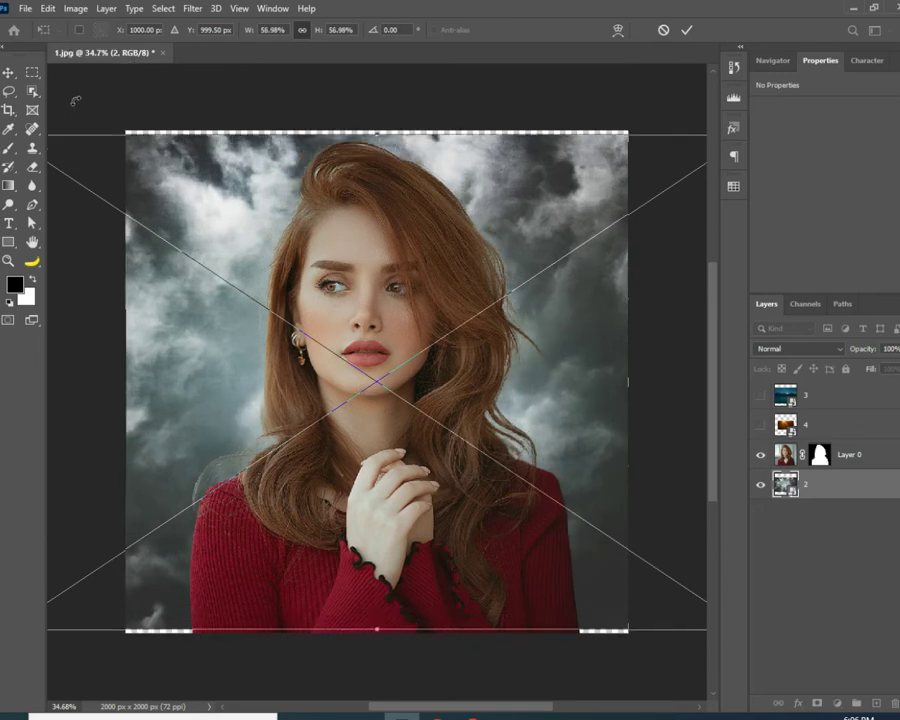
{"action": "key", "text": "ctrl+minus"}
{"action": "key", "text": "ctrl+minus"}
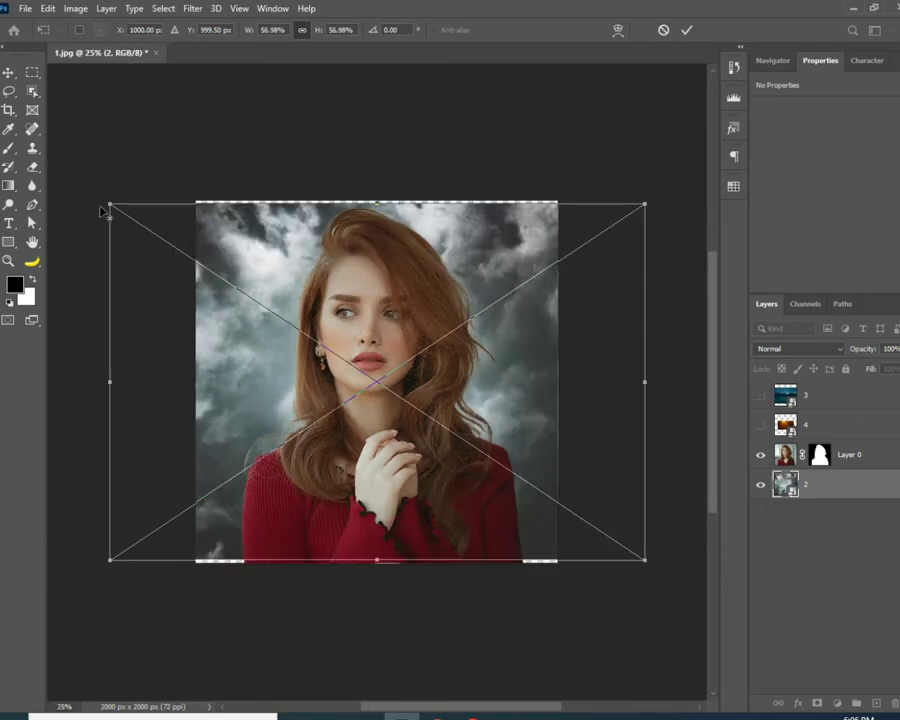
{"action": "left_click_drag", "start_coordinate": [105, 199], "coordinate": [88, 176]}
{"action": "left_click_drag", "start_coordinate": [235, 373], "coordinate": [271, 378]}
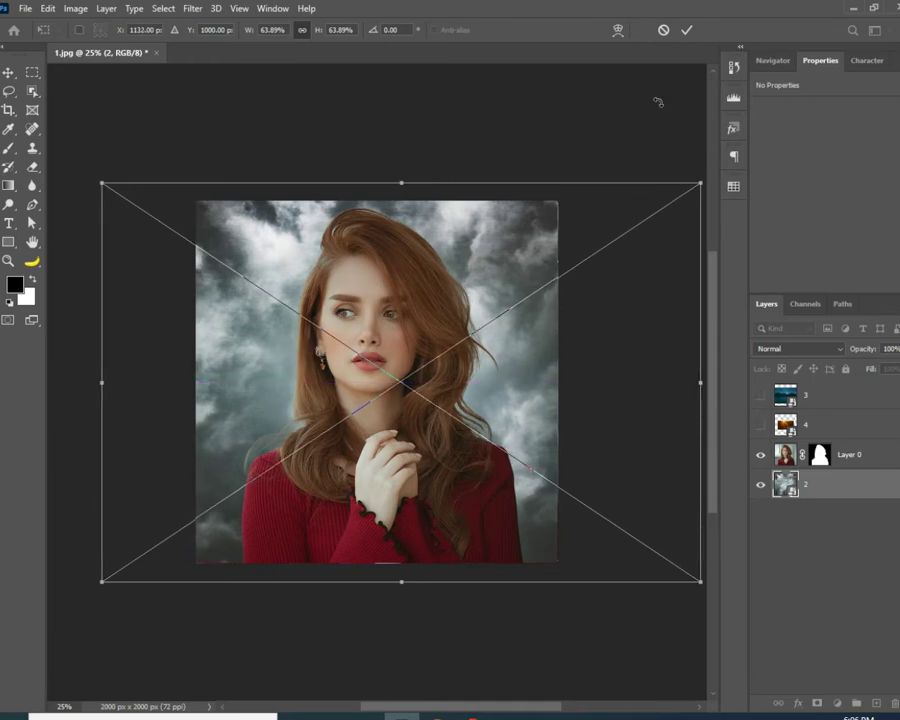
{"action": "left_click", "coordinate": [685, 32]}
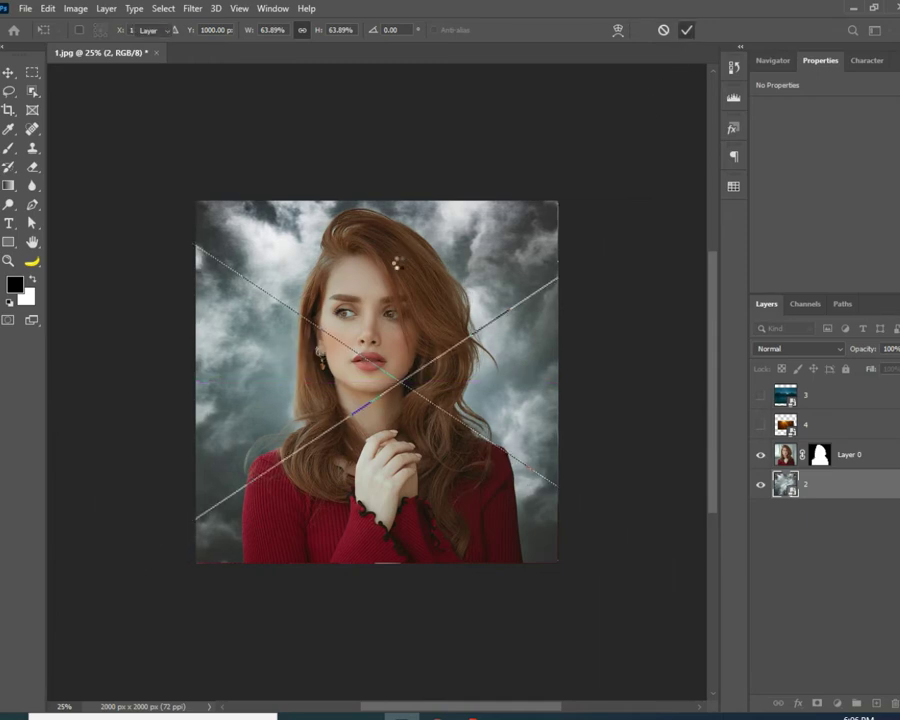
Paint white on Layer 0's mask over the hair and hands with a soft round brush of about 94 px.
{"action": "key", "text": "z"}
{"action": "right_click", "coordinate": [343, 245]}
{"action": "left_click", "coordinate": [365, 257]}
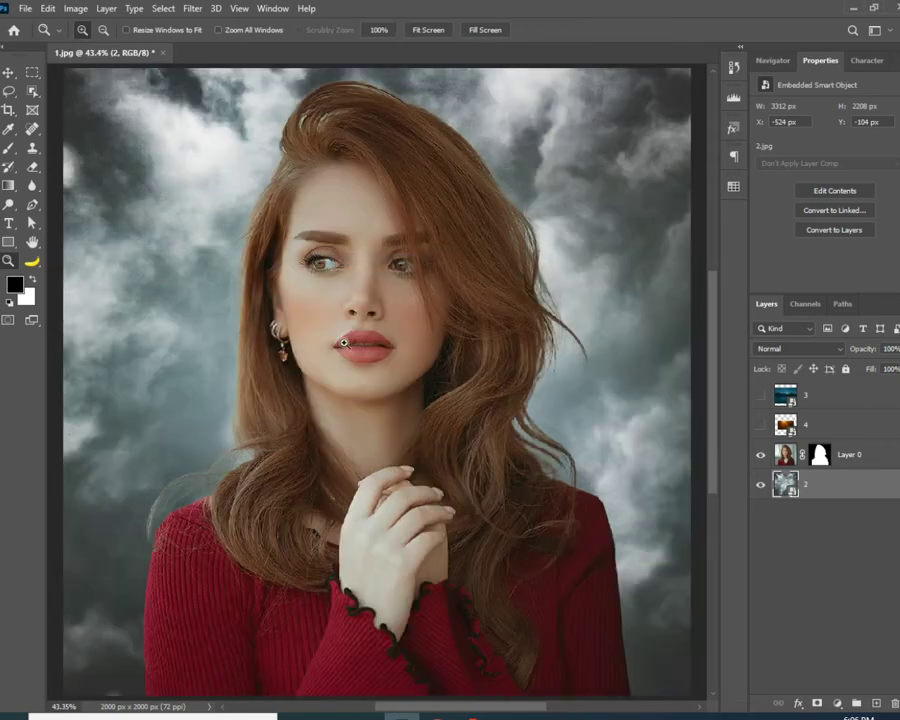
{"action": "mouse_move", "coordinate": [334, 344]}
{"action": "left_mouse_down"}
{"action": "mouse_move", "coordinate": [342, 342]}
{"action": "mouse_move", "coordinate": [336, 346]}
{"action": "mouse_move", "coordinate": [334, 326]}
{"action": "left_mouse_up"}
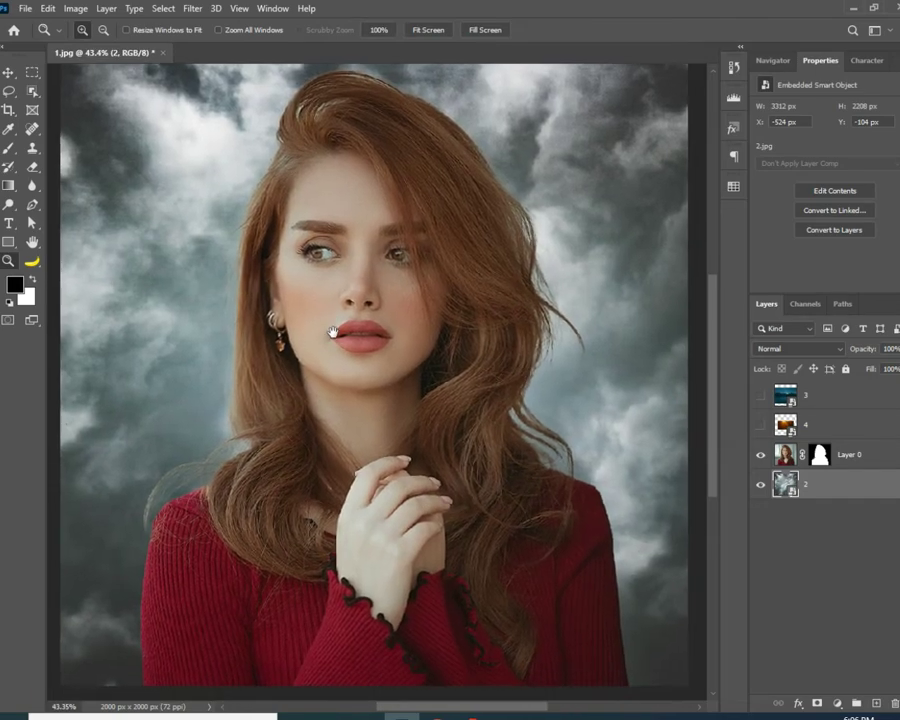
{"action": "right_click", "coordinate": [9, 150]}
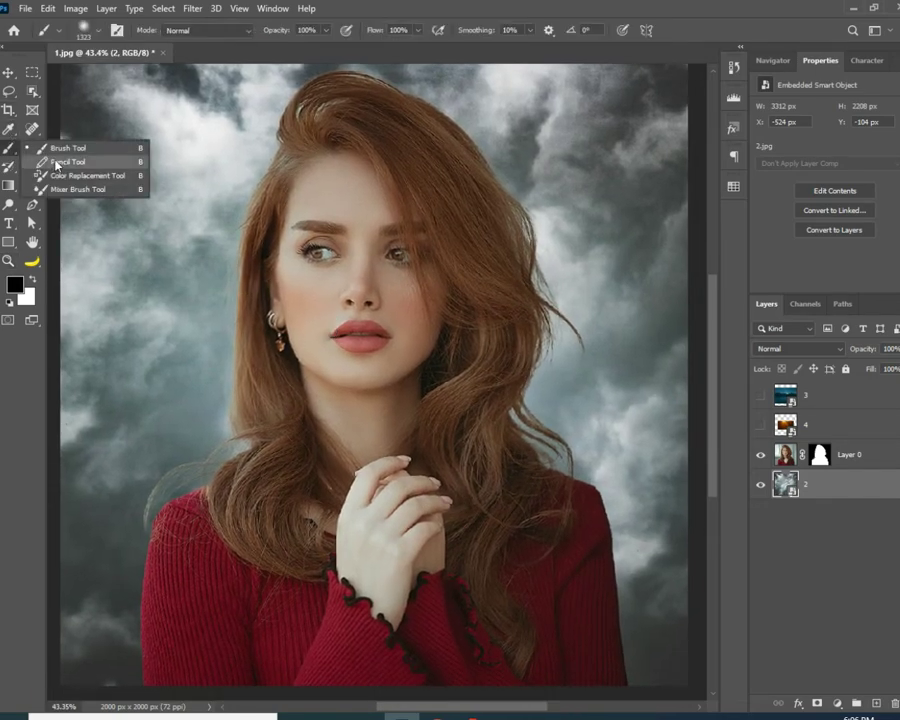
{"action": "left_click", "coordinate": [62, 151]}
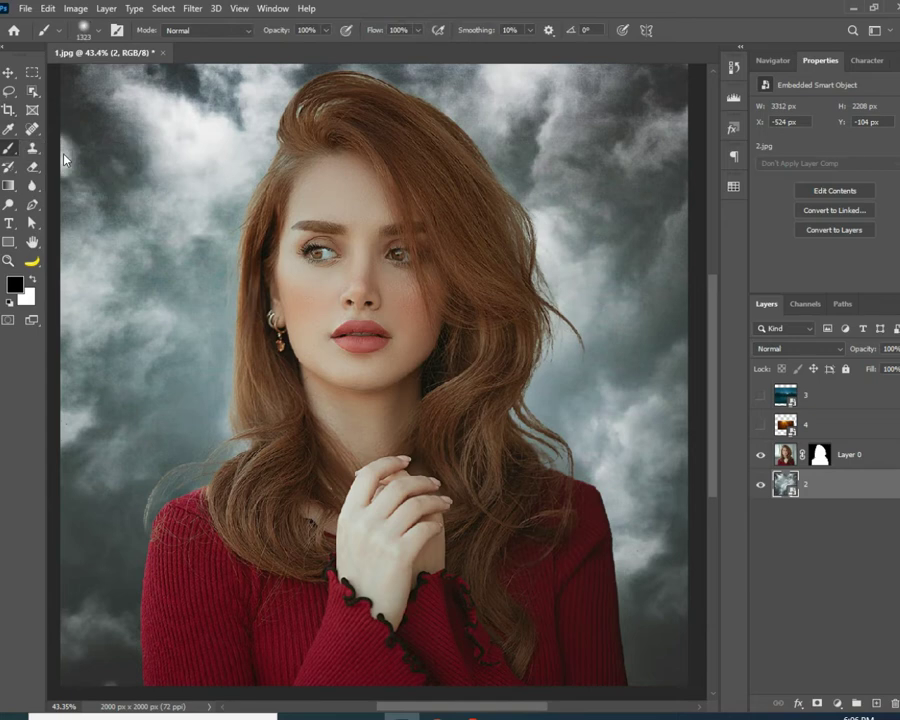
{"action": "left_click", "coordinate": [34, 281]}
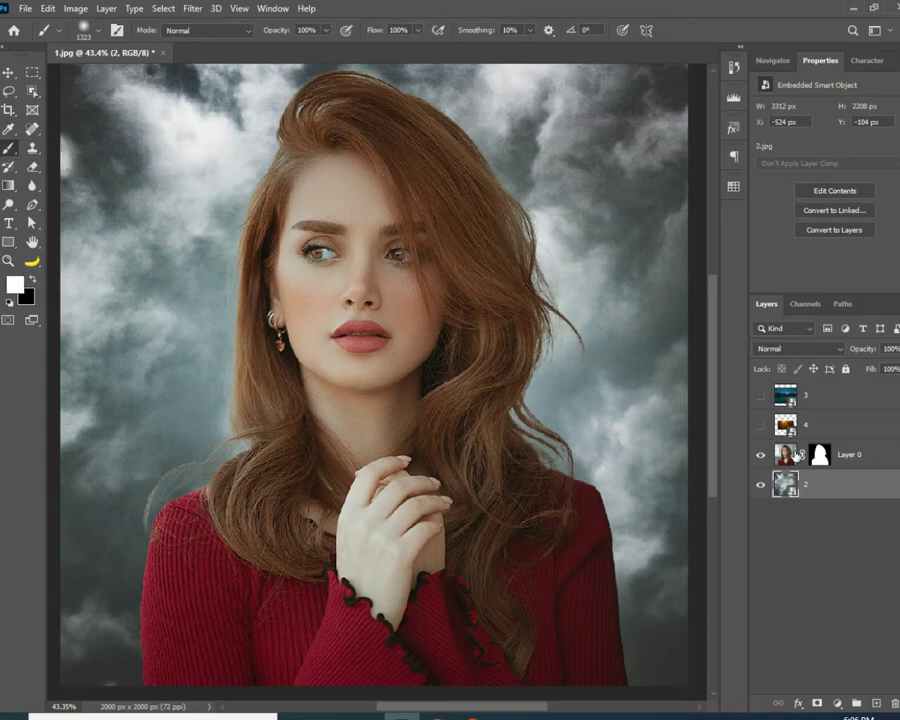
{"action": "left_click", "coordinate": [819, 455]}
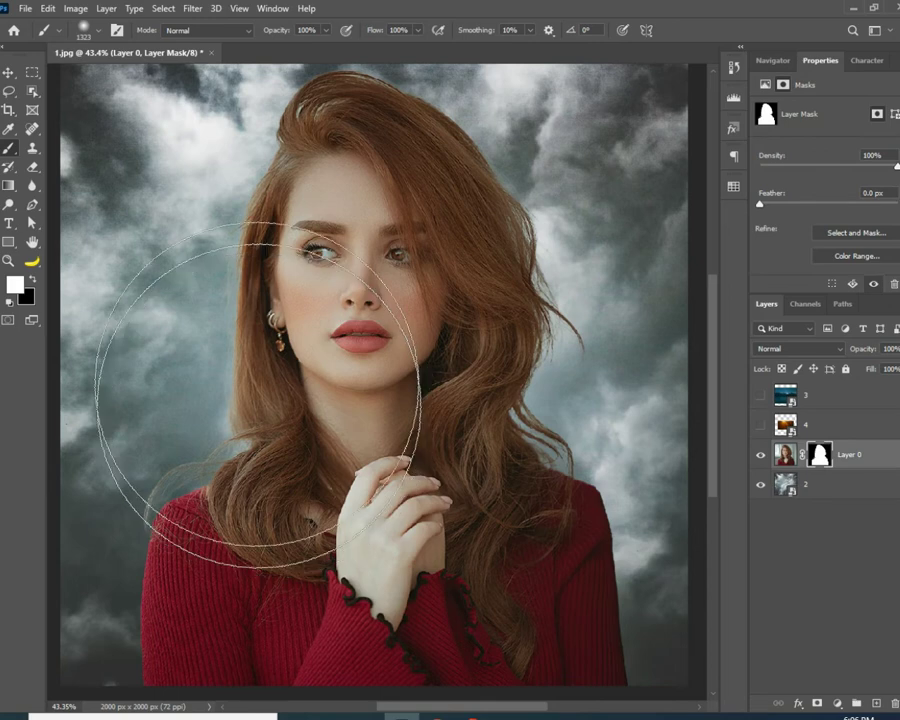
{"action": "right_click", "coordinate": [360, 347]}
{"action": "type", "text": "38"}
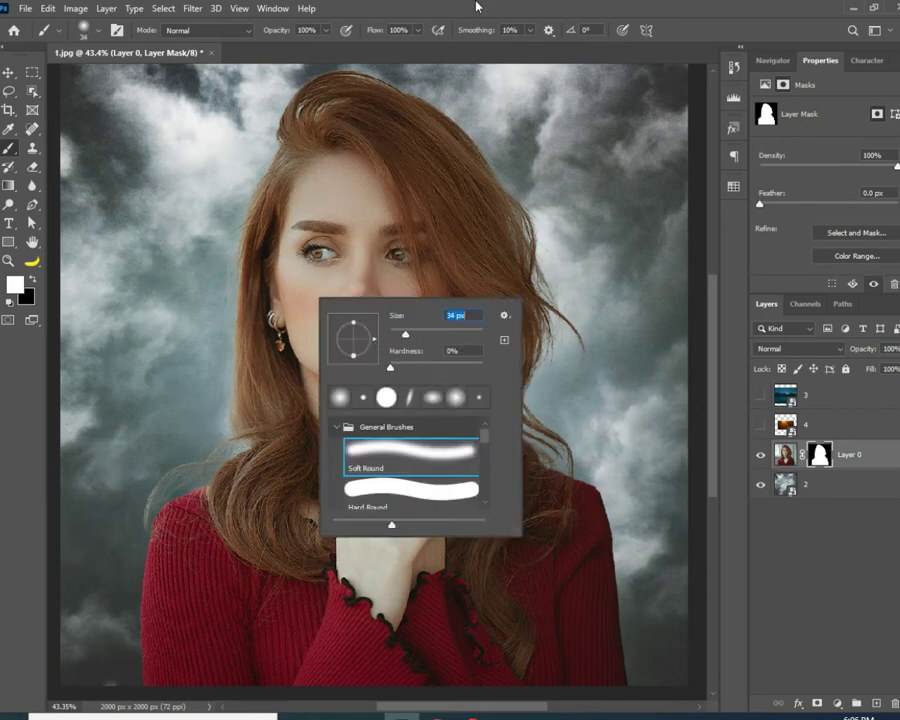
{"action": "key", "text": "Return"}
{"action": "left_click_drag", "start_coordinate": [247, 444], "coordinate": [258, 450]}
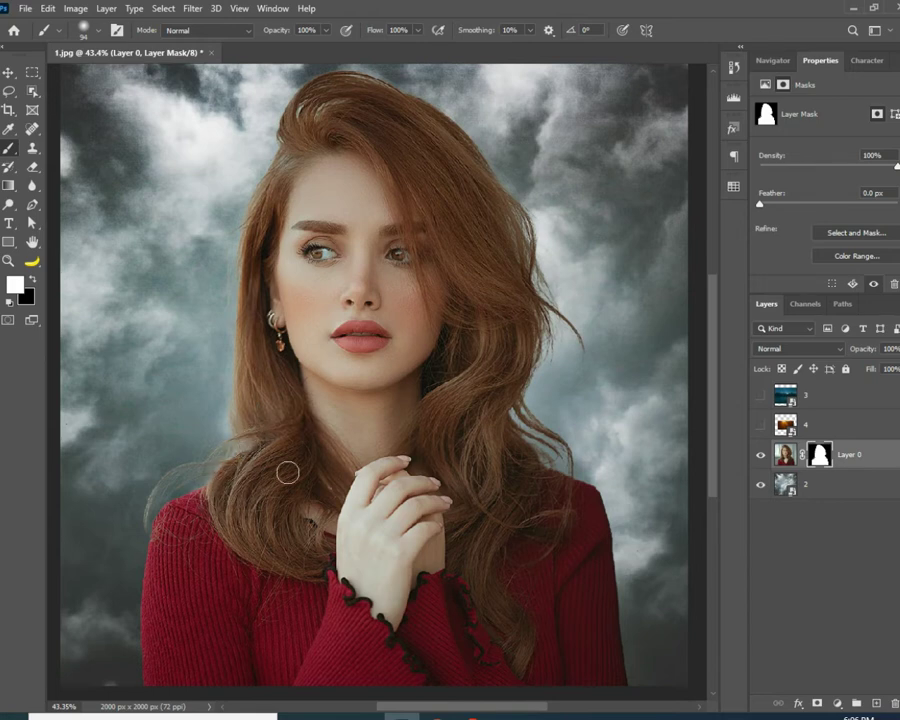
{"action": "mouse_move", "coordinate": [378, 490]}
{"action": "left_mouse_down"}
{"action": "mouse_move", "coordinate": [393, 483]}
{"action": "mouse_move", "coordinate": [382, 491]}
{"action": "left_mouse_up"}
Apply a Gaussian Blur with a radius of 8.6 pixels to cloud layer 2.
{"action": "key", "text": "z"}
{"action": "right_click", "coordinate": [300, 290]}
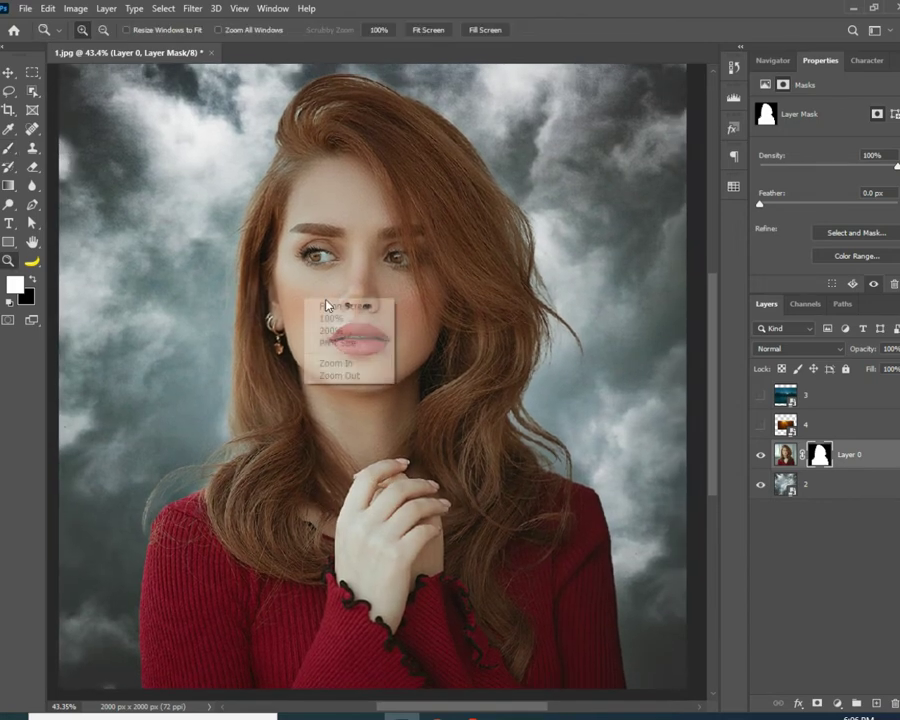
{"action": "left_click", "coordinate": [337, 306]}
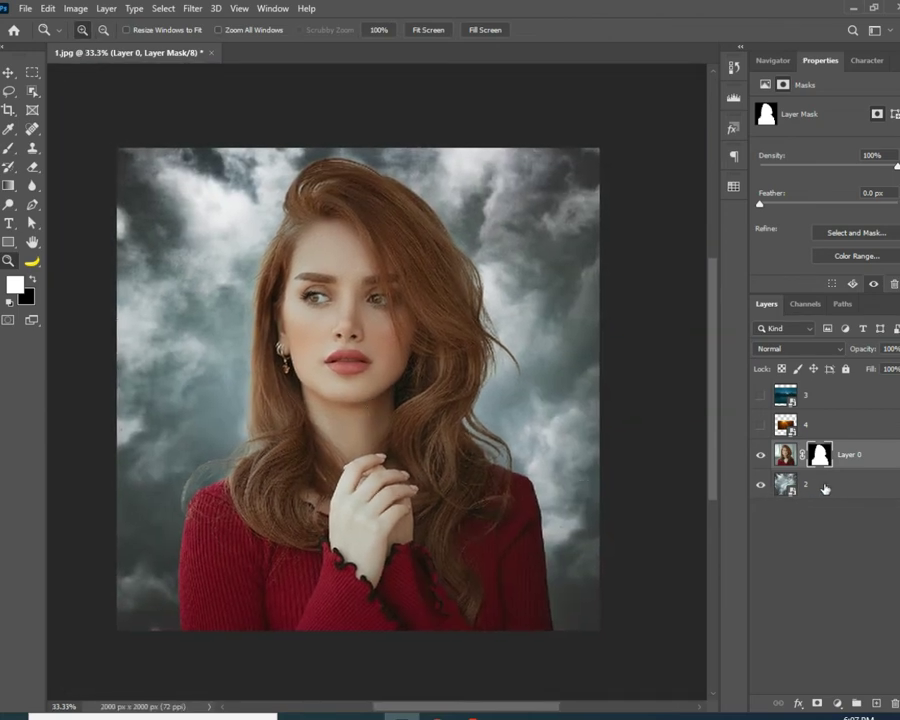
{"action": "left_click", "coordinate": [825, 488]}
{"action": "left_click", "coordinate": [192, 8]}
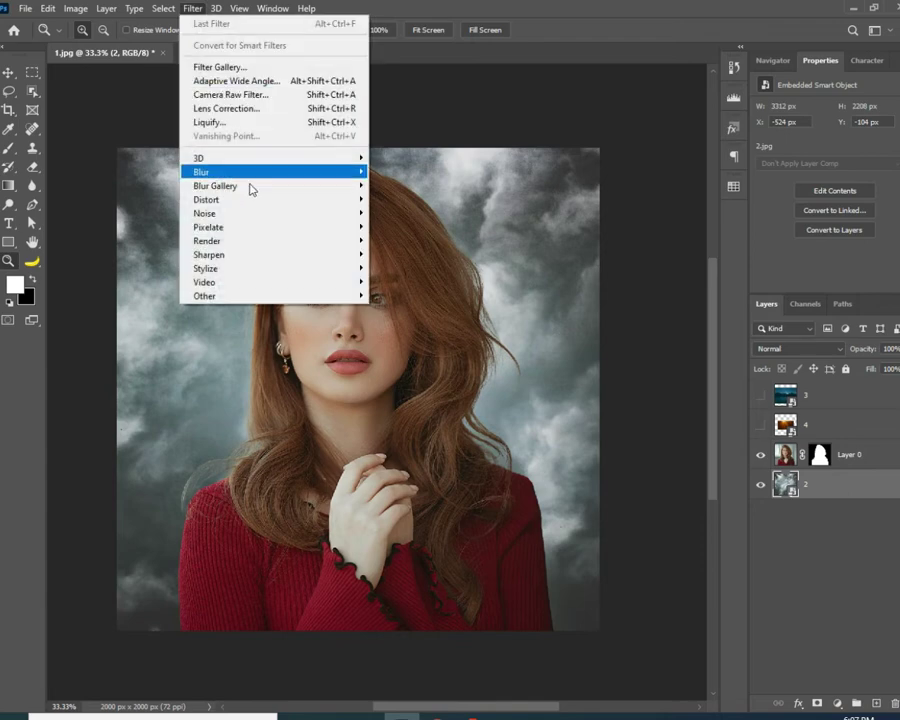
{"action": "mouse_move", "coordinate": [270, 172]}
{"action": "left_click", "coordinate": [420, 224]}
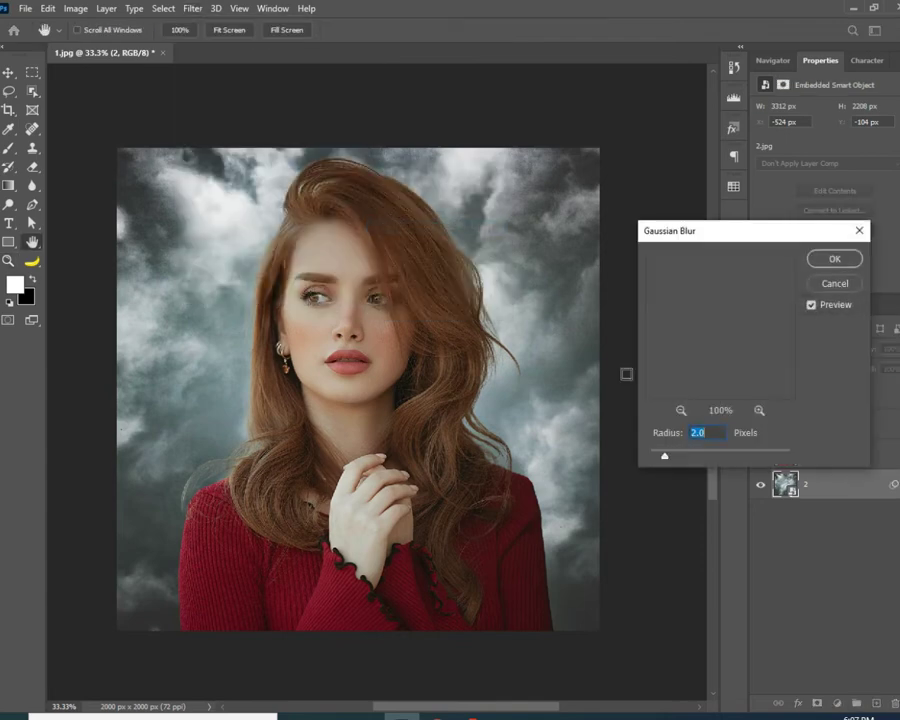
{"action": "left_click_drag", "start_coordinate": [676, 460], "coordinate": [697, 458]}
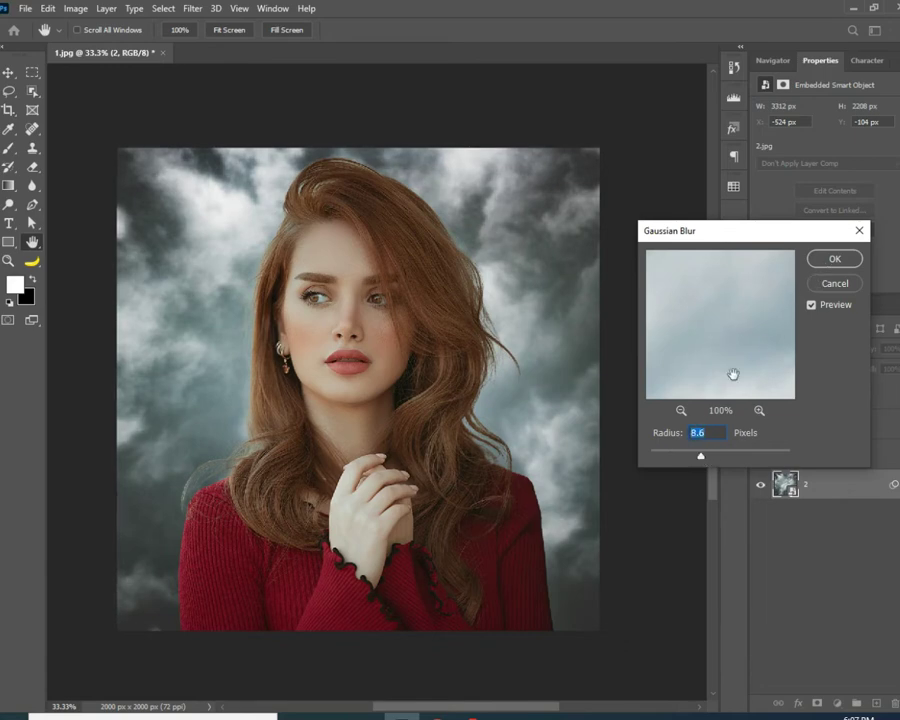
{"action": "left_click", "coordinate": [838, 259]}
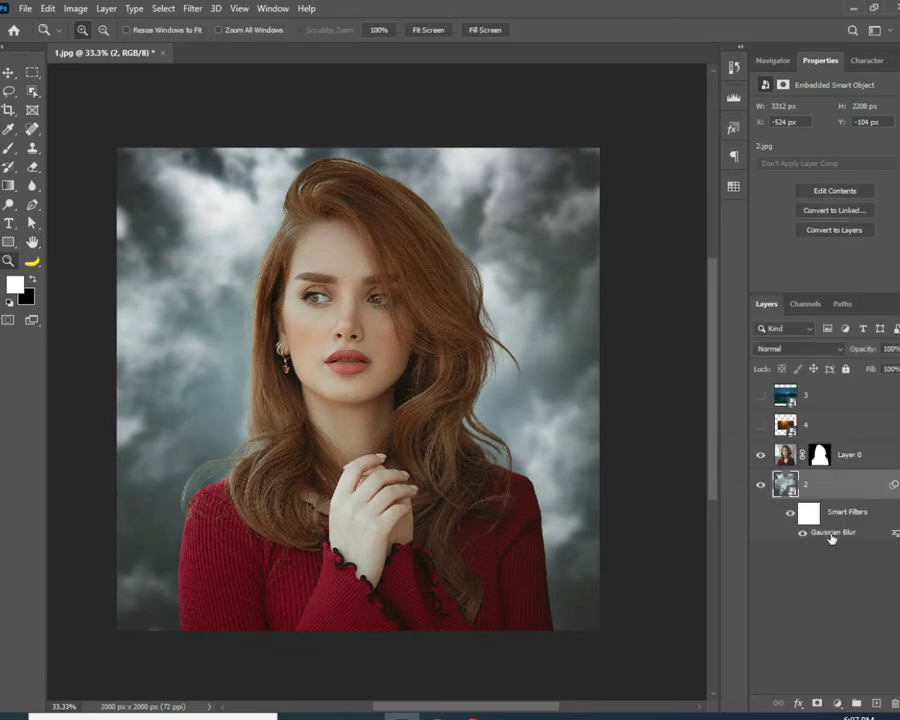
Set the Gaussian Blur radius on cloud layer 2 to 8 pixels and collapse its smart filter list.
{"action": "double_click", "coordinate": [832, 534]}
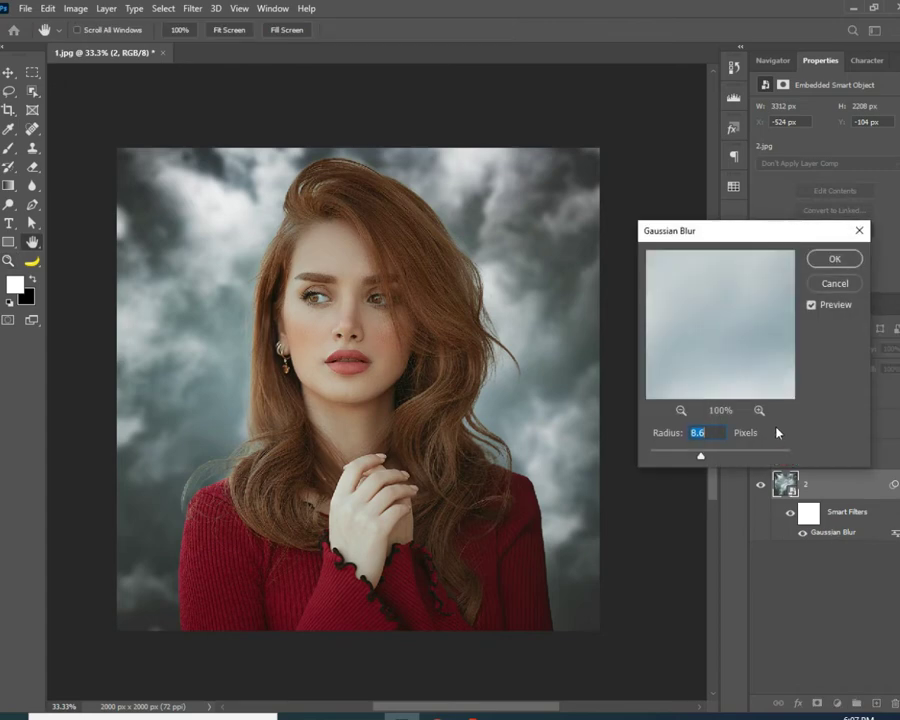
{"action": "type", "text": "8"}
{"action": "left_click", "coordinate": [834, 261]}
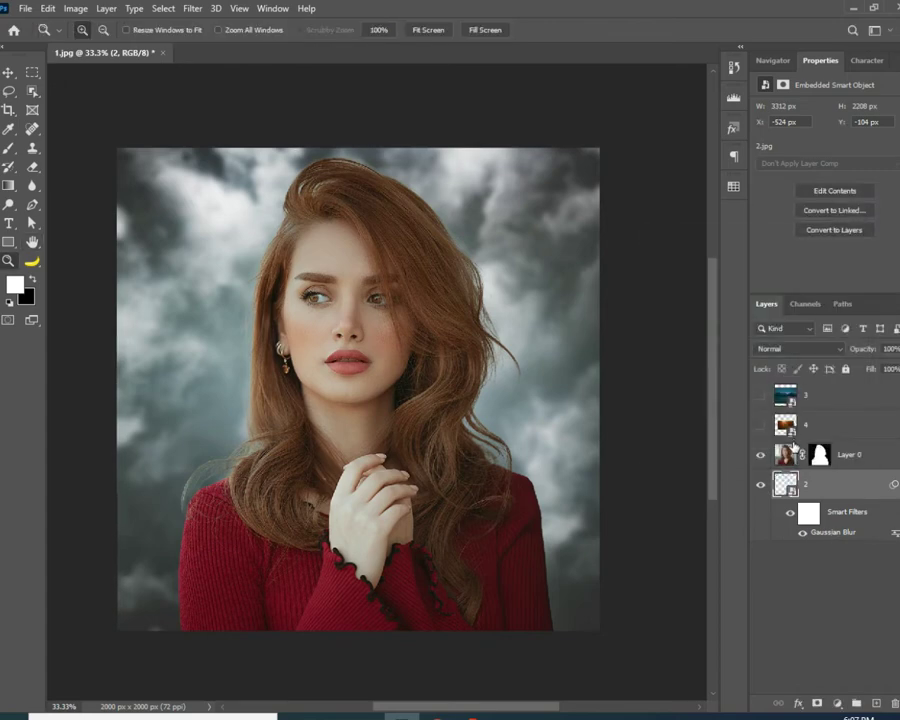
{"action": "left_click", "coordinate": [899, 485]}
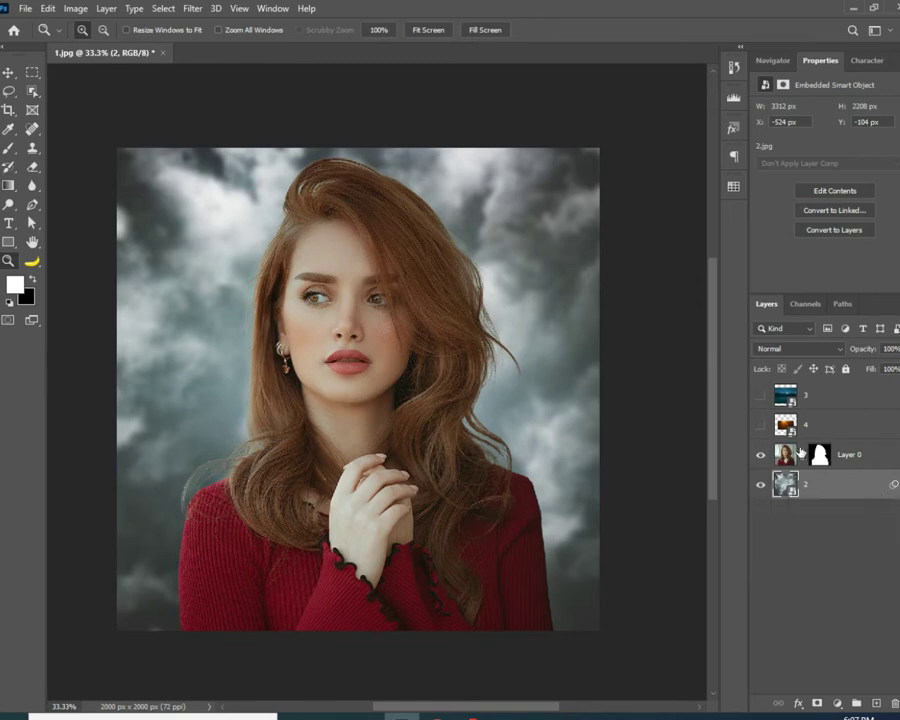
Make layer 4 visible, move it between Layer 0 and layer 2, and hide Layer 0.
{"action": "left_click", "coordinate": [761, 425]}
{"action": "left_click_drag", "start_coordinate": [800, 428], "coordinate": [800, 470]}
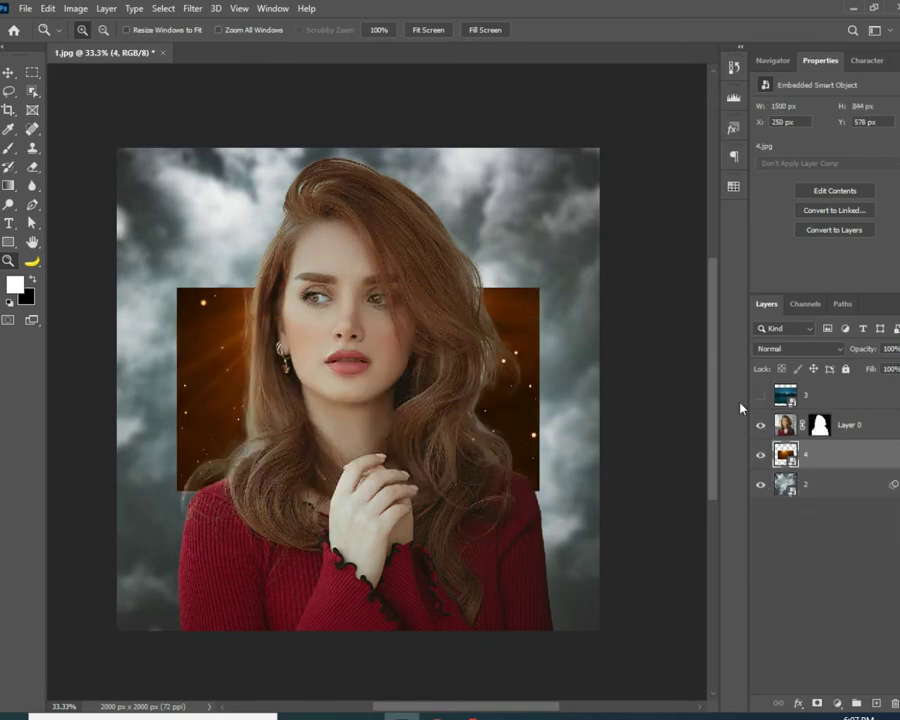
{"action": "left_click", "coordinate": [762, 425]}
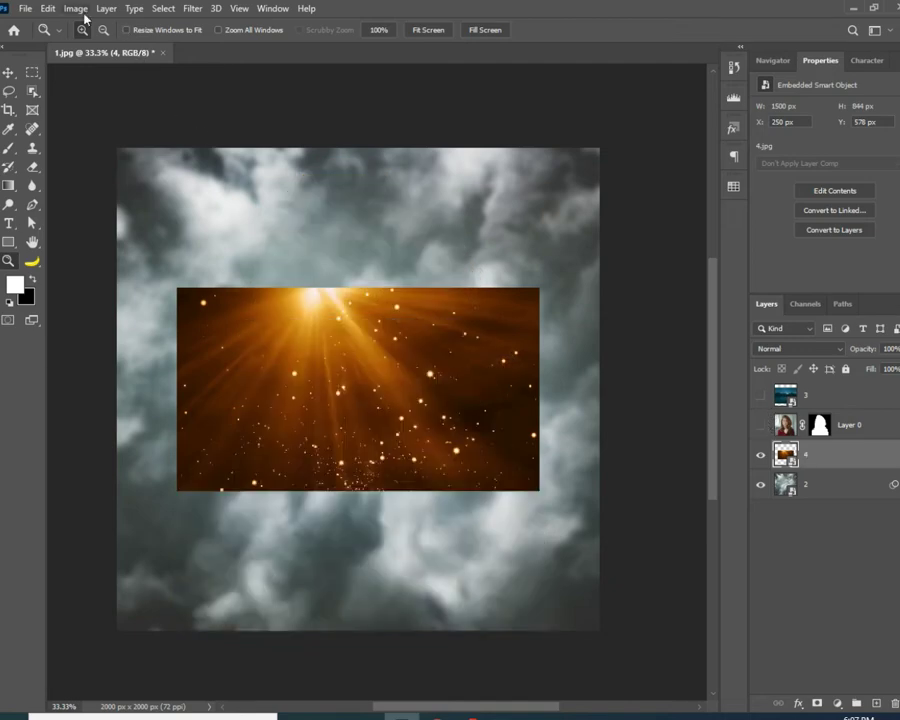
Enlarge layer 4 proportionally to about 235.2% and align it with the canvas top so the light rays cover the canvas.
{"action": "left_click", "coordinate": [80, 10]}
{"action": "mouse_move", "coordinate": [48, 8]}
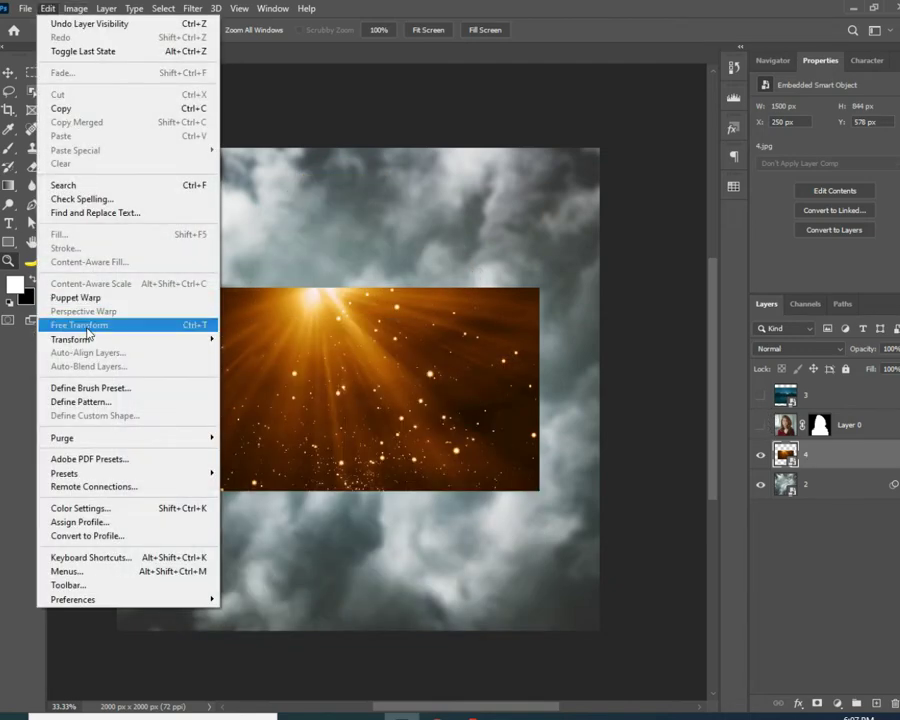
{"action": "left_click", "coordinate": [87, 326]}
{"action": "left_click_drag", "start_coordinate": [319, 383], "coordinate": [261, 242]}
{"action": "left_click_drag", "start_coordinate": [469, 354], "coordinate": [650, 578]}
{"action": "left_click_drag", "start_coordinate": [371, 421], "coordinate": [348, 421]}
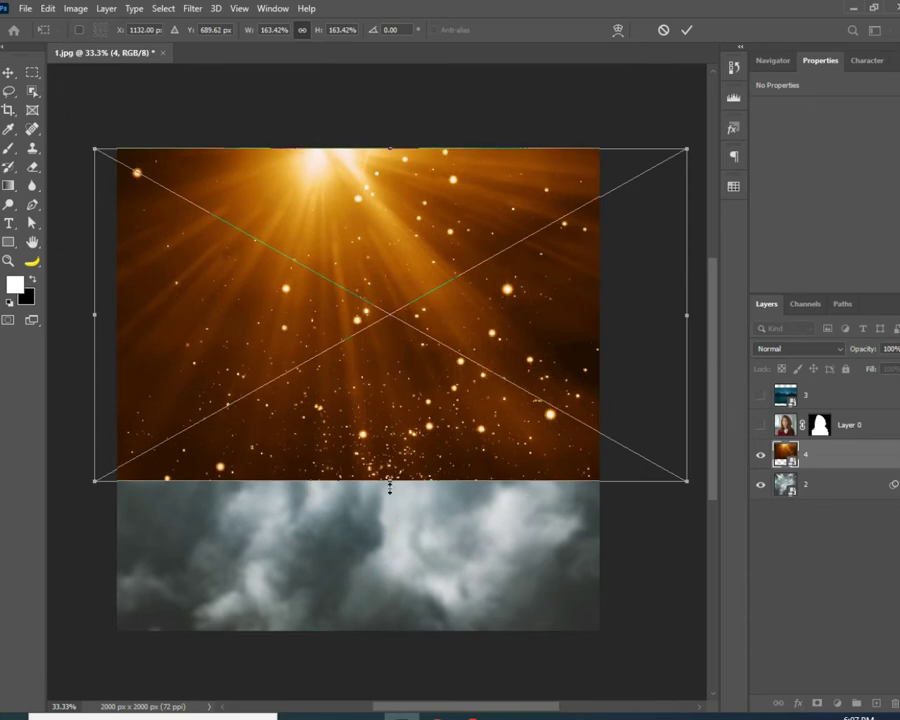
{"action": "left_click_drag", "start_coordinate": [390, 482], "coordinate": [391, 541]}
{"action": "left_click_drag", "start_coordinate": [381, 441], "coordinate": [407, 481]}
{"action": "left_click_drag", "start_coordinate": [418, 600], "coordinate": [433, 632]}
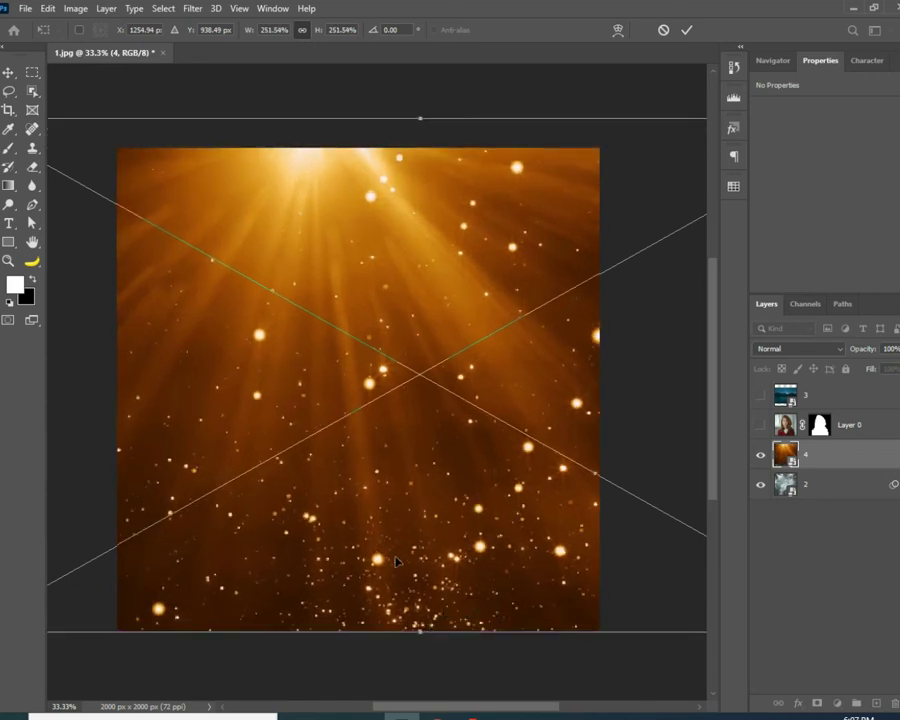
{"action": "left_click_drag", "start_coordinate": [379, 560], "coordinate": [389, 585]}
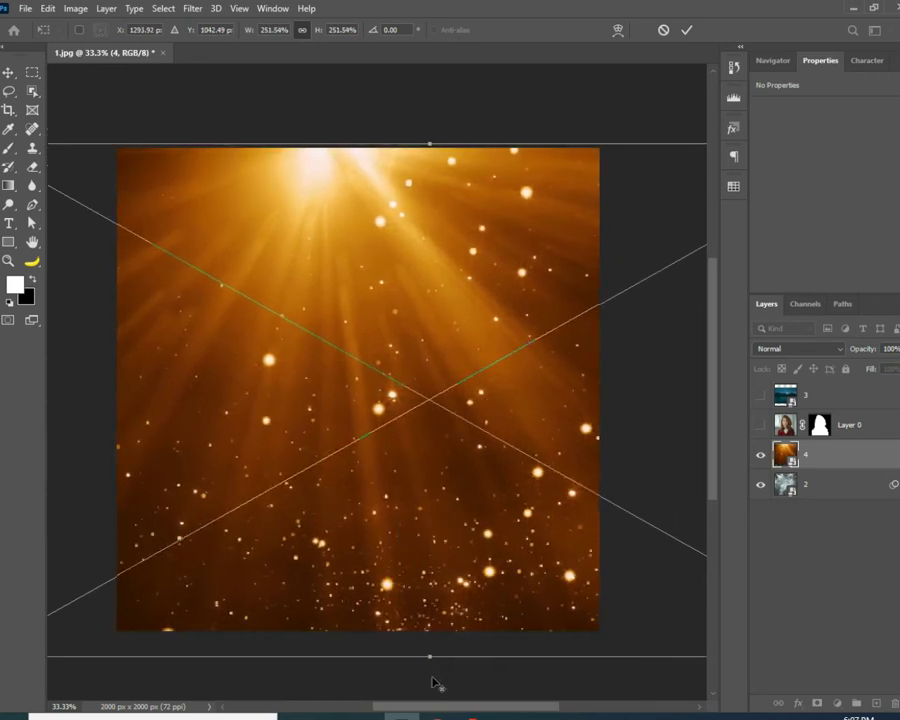
{"action": "left_click_drag", "start_coordinate": [430, 659], "coordinate": [435, 642]}
{"action": "left_click_drag", "start_coordinate": [413, 578], "coordinate": [414, 565]}
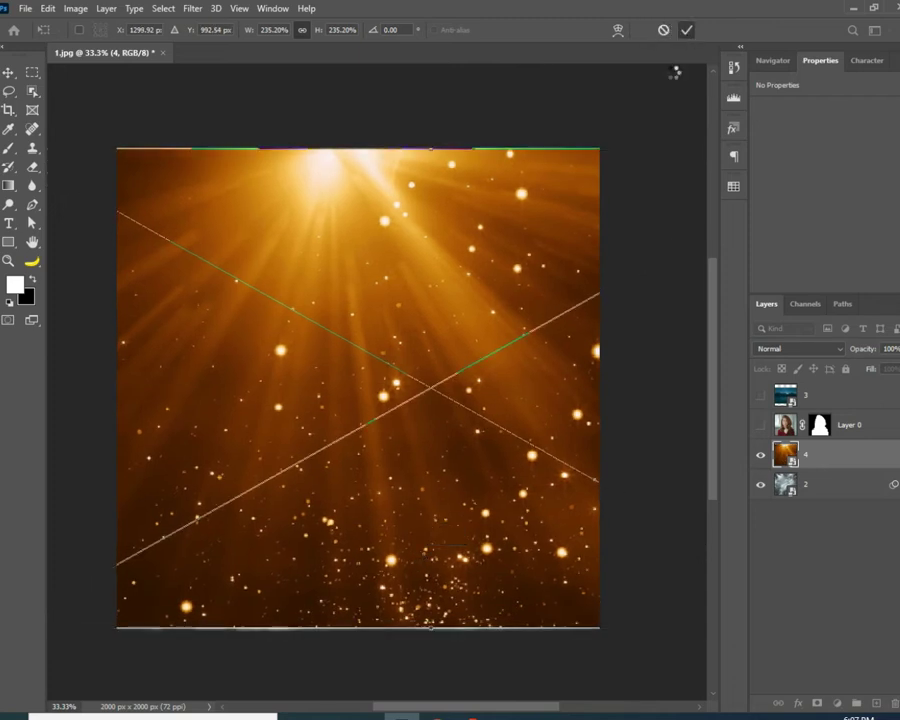
{"action": "key", "text": "Return"}
{"action": "key", "text": "z"}
Set layer 4's blend mode to Lighten and its fill to 47%, and make Layer 0 visible again.
{"action": "left_click", "coordinate": [792, 349]}
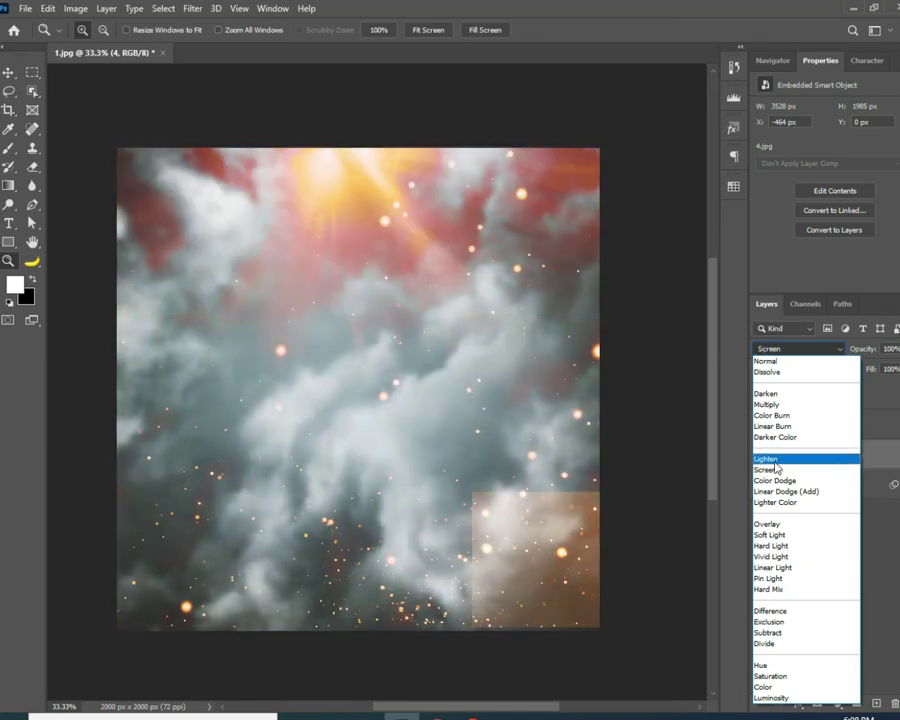
{"action": "left_click", "coordinate": [768, 458]}
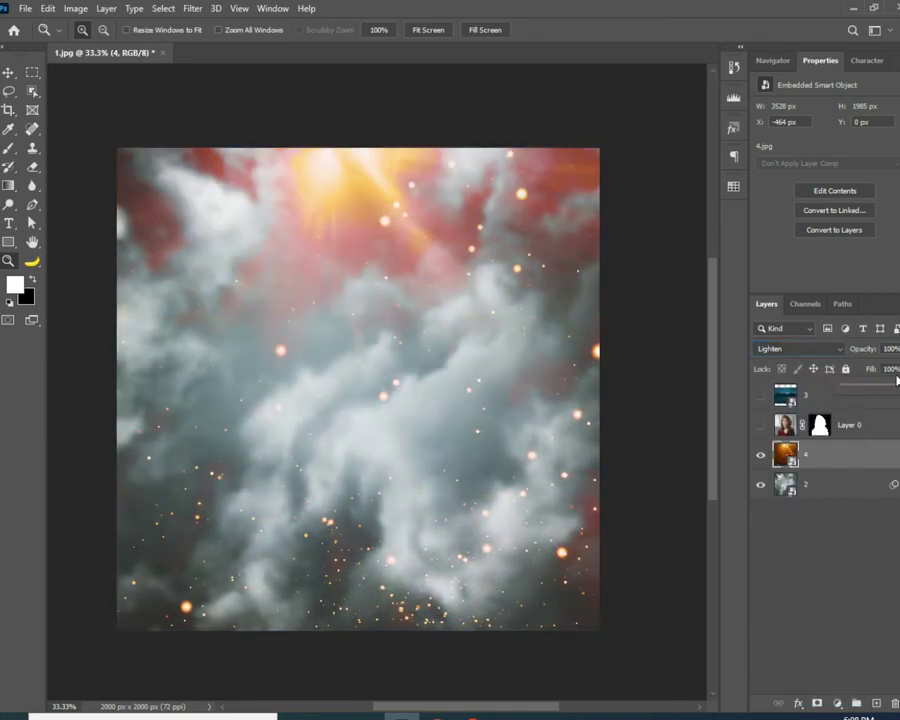
{"action": "mouse_move", "coordinate": [876, 390]}
{"action": "left_mouse_down"}
{"action": "mouse_move", "coordinate": [898, 390]}
{"action": "mouse_move", "coordinate": [875, 391]}
{"action": "left_mouse_up"}
{"action": "left_click", "coordinate": [760, 427]}
{"action": "left_click", "coordinate": [897, 369]}
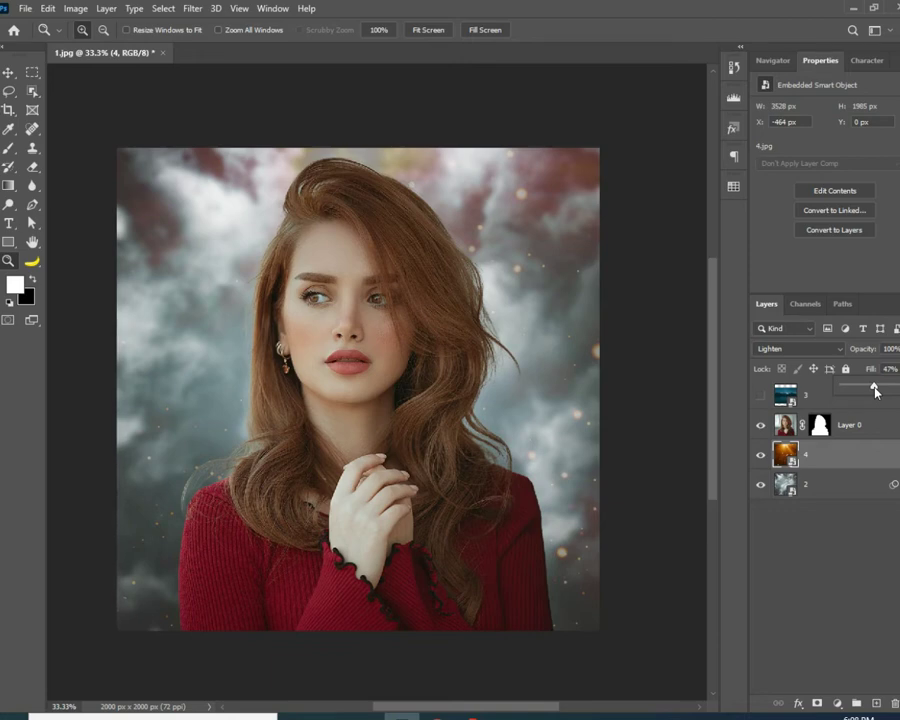
{"action": "left_click", "coordinate": [833, 462]}
Add a new layer above layer 4 and paint a white glow around the woman's outline with a soft round brush of about 293 to 359 px.
{"action": "left_click", "coordinate": [9, 148]}
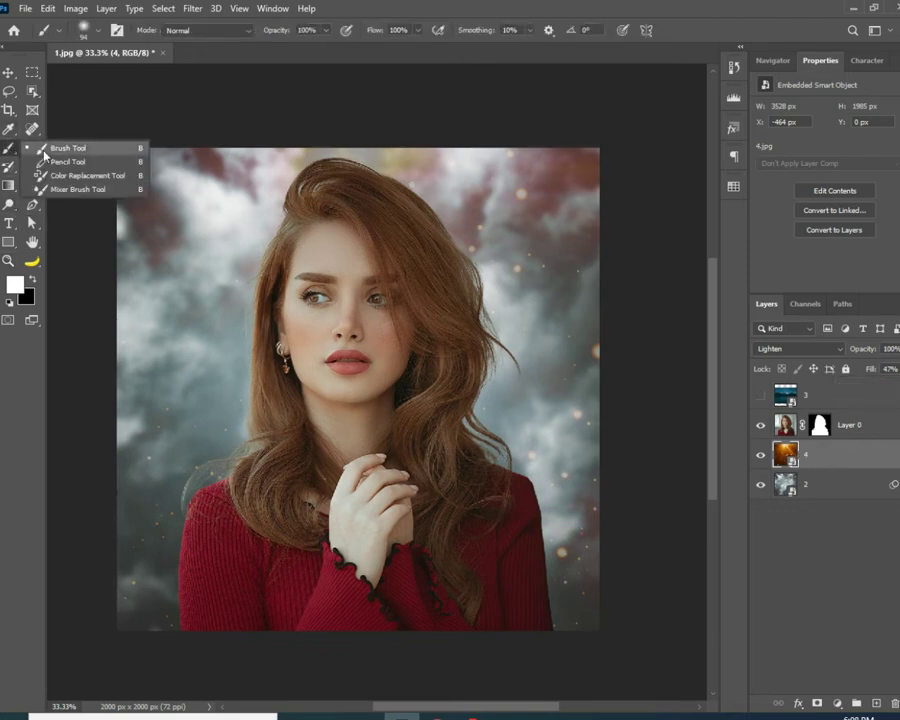
{"action": "left_click", "coordinate": [57, 150]}
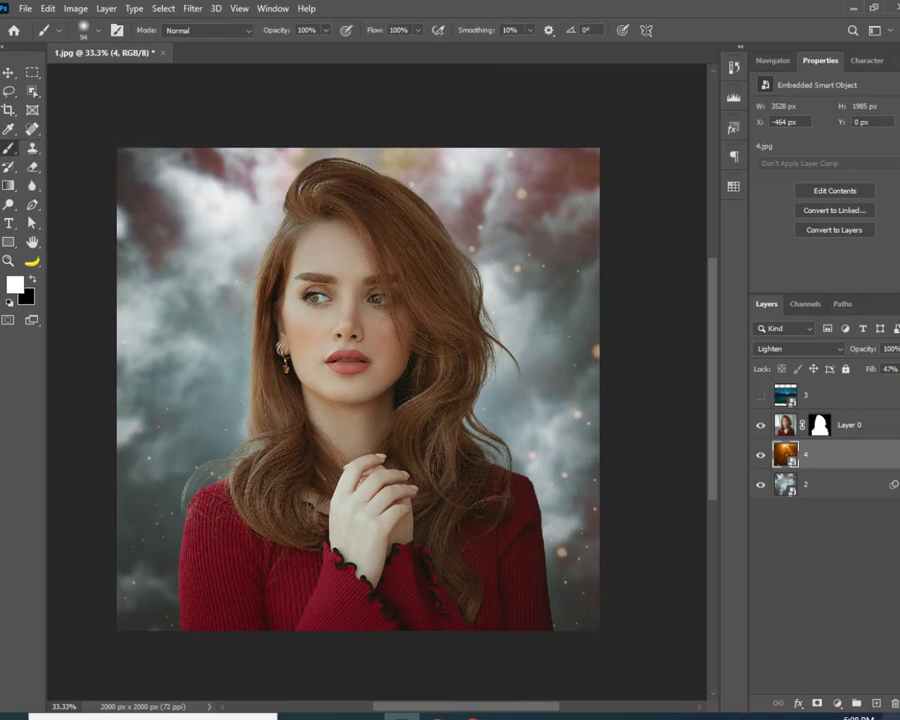
{"action": "left_click", "coordinate": [875, 704]}
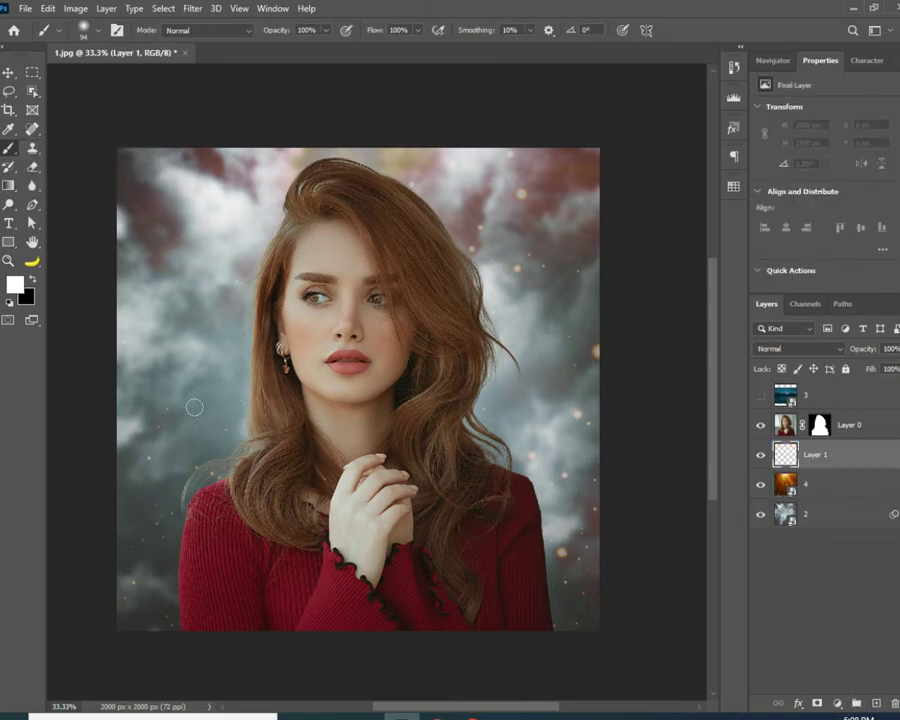
{"action": "left_click_drag", "start_coordinate": [259, 427], "coordinate": [285, 437]}
{"action": "left_click", "coordinate": [98, 31]}
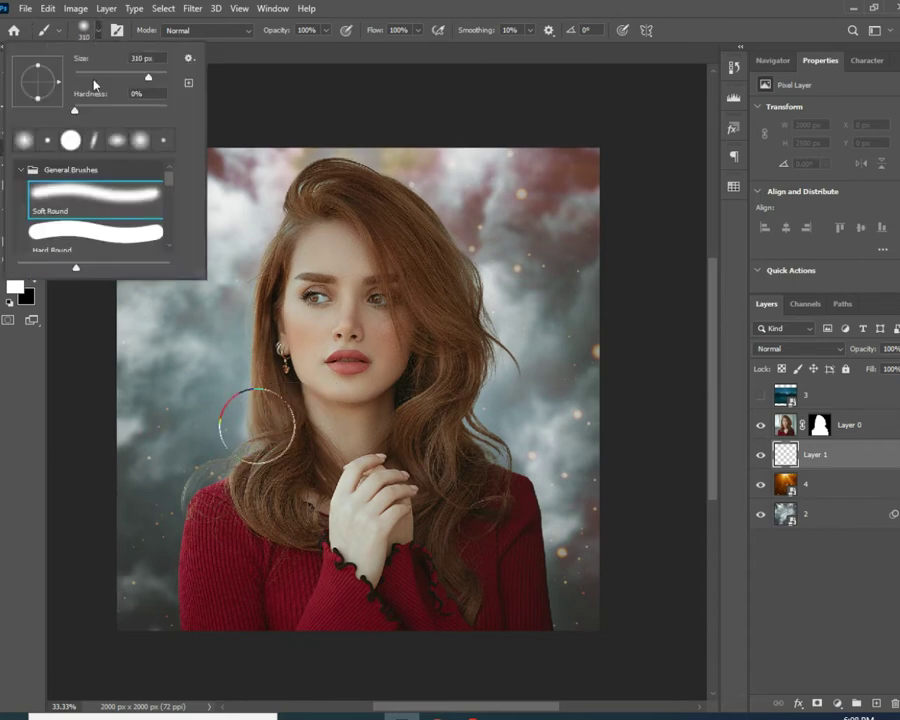
{"action": "left_click", "coordinate": [76, 196]}
{"action": "left_click_drag", "start_coordinate": [148, 78], "coordinate": [154, 77]}
{"action": "left_click", "coordinate": [329, 6]}
{"action": "left_click_drag", "start_coordinate": [224, 549], "coordinate": [219, 549]}
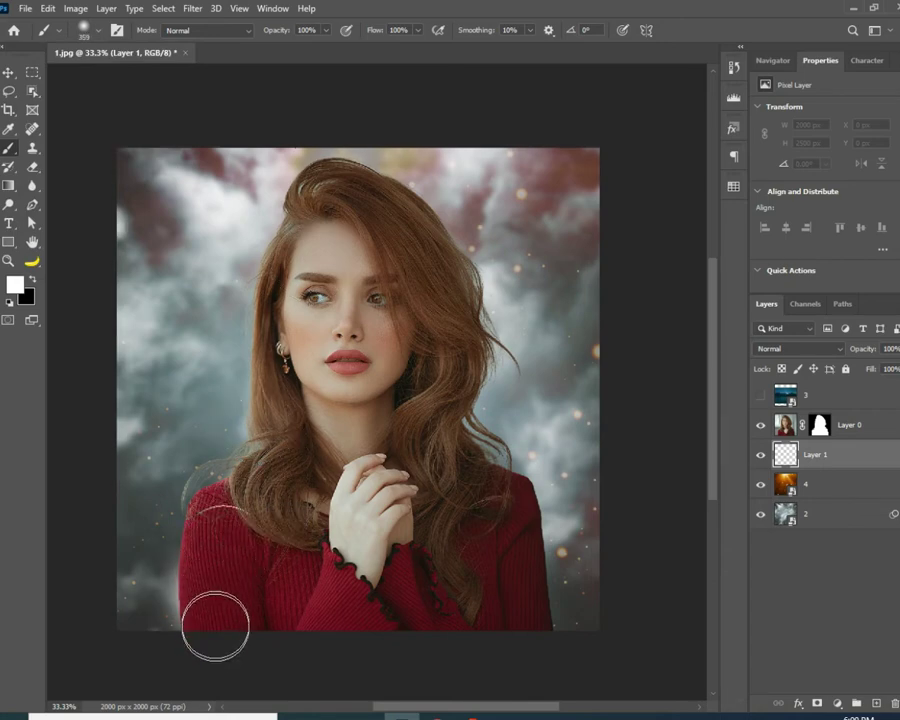
{"action": "left_click", "coordinate": [215, 586]}
{"action": "mouse_move", "coordinate": [219, 568]}
{"action": "left_mouse_down"}
{"action": "mouse_move", "coordinate": [214, 515]}
{"action": "mouse_move", "coordinate": [281, 478]}
{"action": "mouse_move", "coordinate": [271, 330]}
{"action": "mouse_move", "coordinate": [279, 427]}
{"action": "mouse_move", "coordinate": [278, 278]}
{"action": "mouse_move", "coordinate": [305, 218]}
{"action": "mouse_move", "coordinate": [309, 238]}
{"action": "mouse_move", "coordinate": [312, 203]}
{"action": "mouse_move", "coordinate": [345, 180]}
{"action": "mouse_move", "coordinate": [430, 229]}
{"action": "mouse_move", "coordinate": [445, 253]}
{"action": "mouse_move", "coordinate": [461, 438]}
{"action": "mouse_move", "coordinate": [478, 452]}
{"action": "mouse_move", "coordinate": [502, 510]}
{"action": "mouse_move", "coordinate": [489, 503]}
{"action": "mouse_move", "coordinate": [519, 508]}
{"action": "mouse_move", "coordinate": [531, 623]}
{"action": "mouse_move", "coordinate": [519, 537]}
{"action": "mouse_move", "coordinate": [500, 497]}
{"action": "mouse_move", "coordinate": [465, 462]}
{"action": "mouse_move", "coordinate": [481, 489]}
{"action": "mouse_move", "coordinate": [433, 389]}
{"action": "mouse_move", "coordinate": [435, 320]}
{"action": "mouse_move", "coordinate": [447, 322]}
{"action": "mouse_move", "coordinate": [438, 340]}
{"action": "mouse_move", "coordinate": [355, 210]}
{"action": "mouse_move", "coordinate": [310, 270]}
{"action": "mouse_move", "coordinate": [289, 437]}
{"action": "left_mouse_up"}
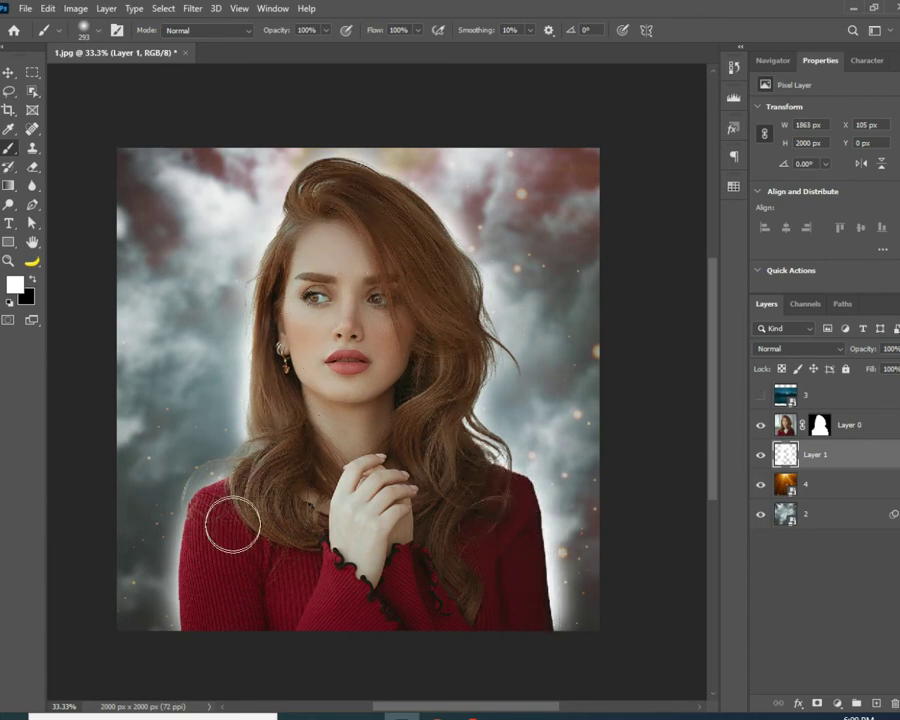
Set the glow layer's blend mode to Linear Dodge (Add) and its fill to 58%.
{"action": "left_click", "coordinate": [815, 349]}
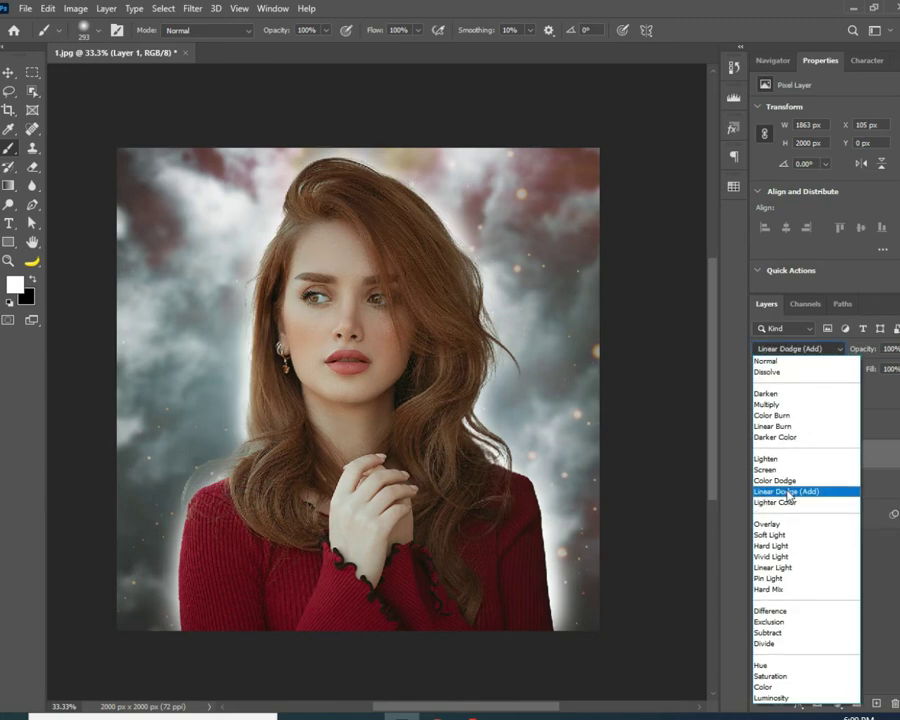
{"action": "left_click", "coordinate": [788, 491]}
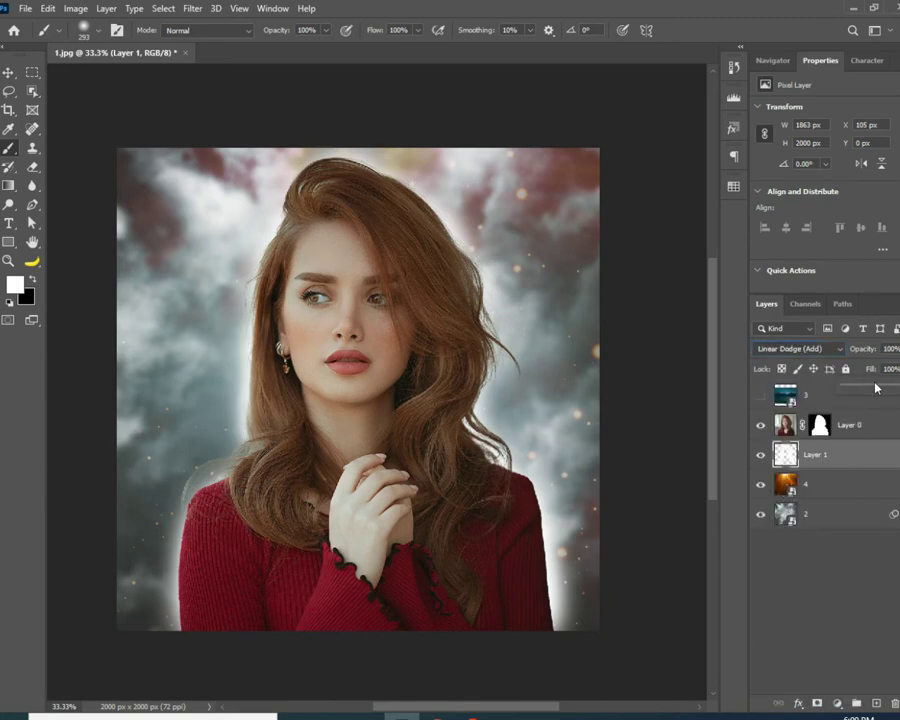
{"action": "mouse_move", "coordinate": [869, 388]}
{"action": "left_mouse_down"}
{"action": "mouse_move", "coordinate": [884, 392]}
{"action": "mouse_move", "coordinate": [881, 400]}
{"action": "left_mouse_up"}
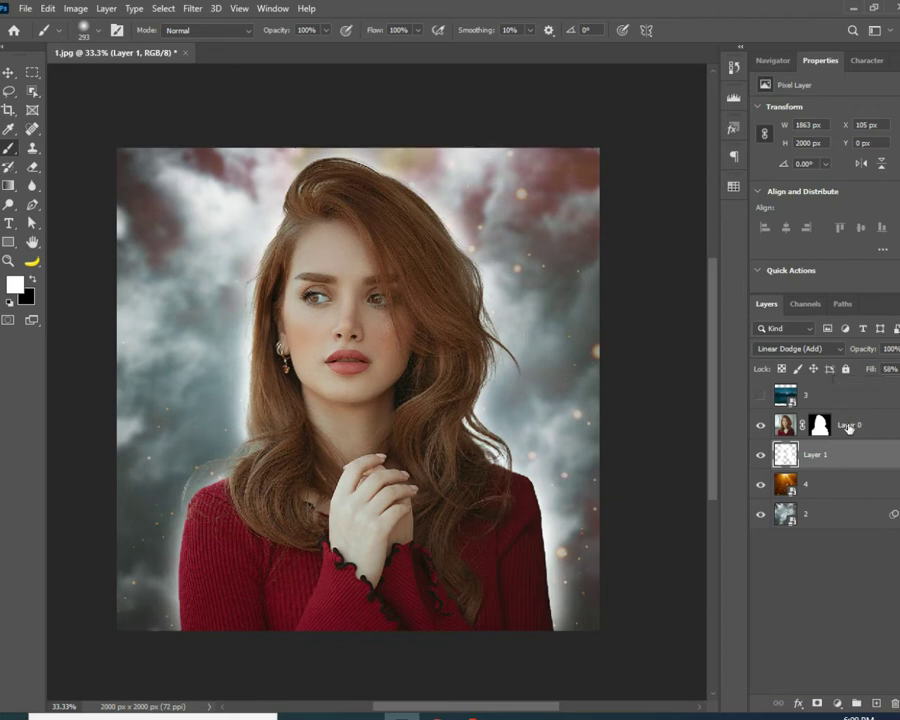
Group Layer 1, layer 4 and layer 2, name the group Background and label it orange.
{"action": "left_click", "coordinate": [830, 517], "text": "shift"}
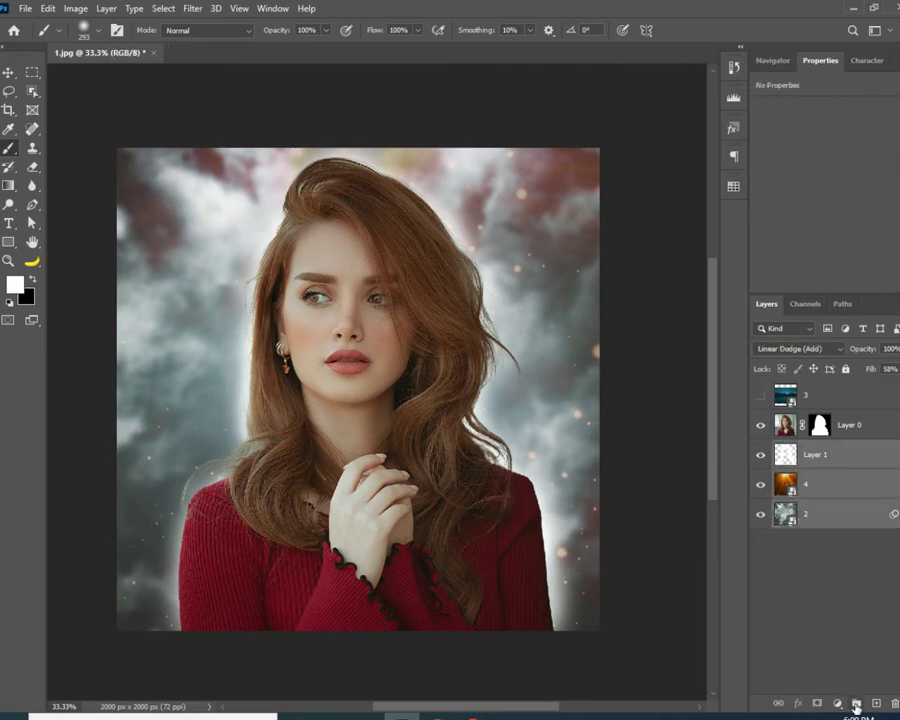
{"action": "left_click", "coordinate": [856, 704]}
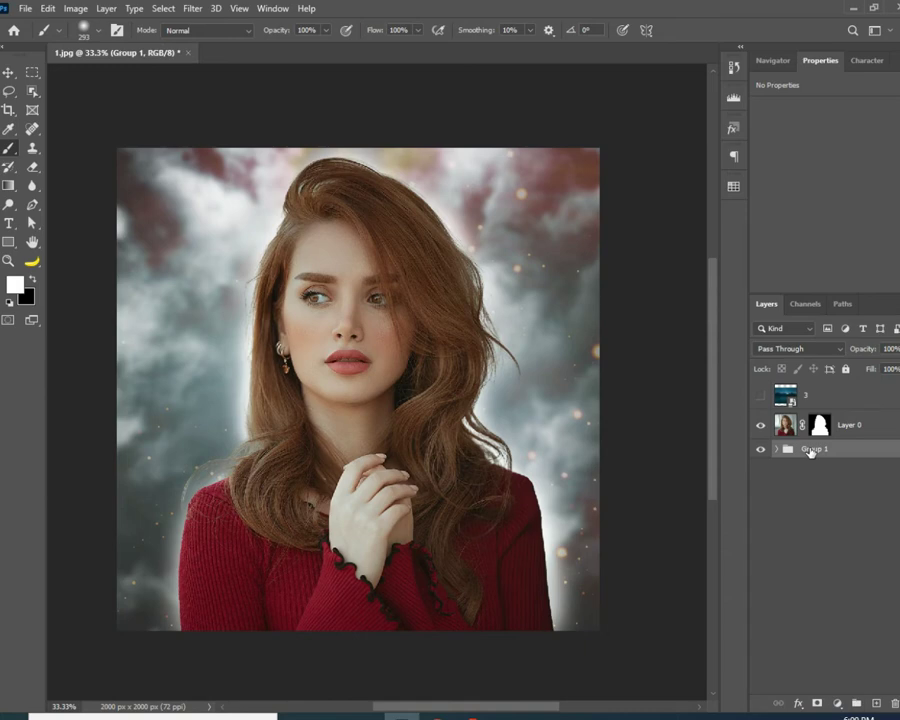
{"action": "double_click", "coordinate": [810, 450]}
{"action": "key", "text": "Return"}
{"action": "right_click", "coordinate": [880, 457]}
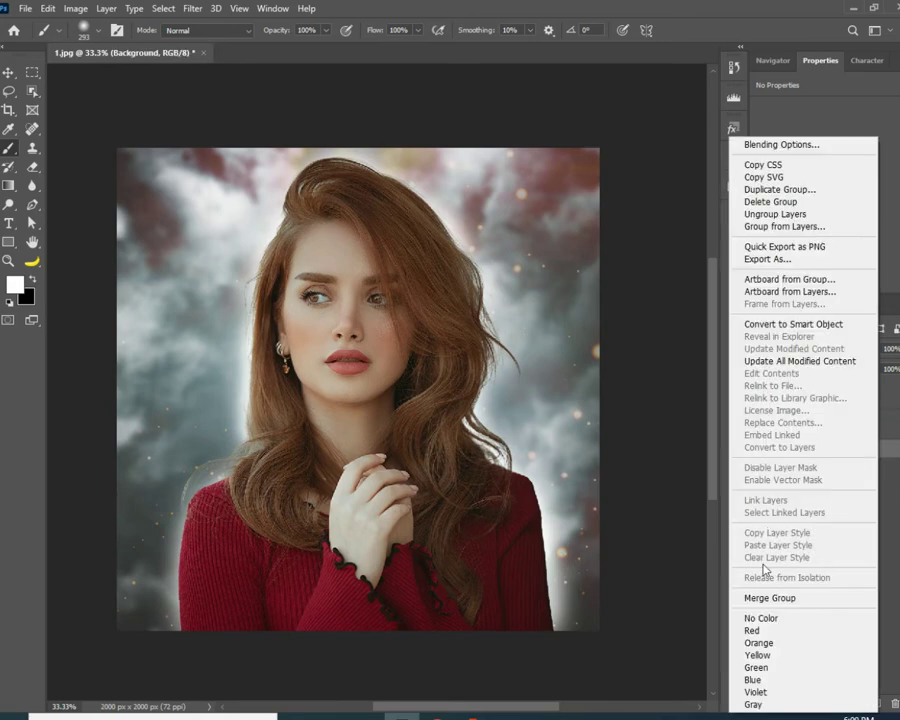
{"action": "left_click", "coordinate": [763, 643]}
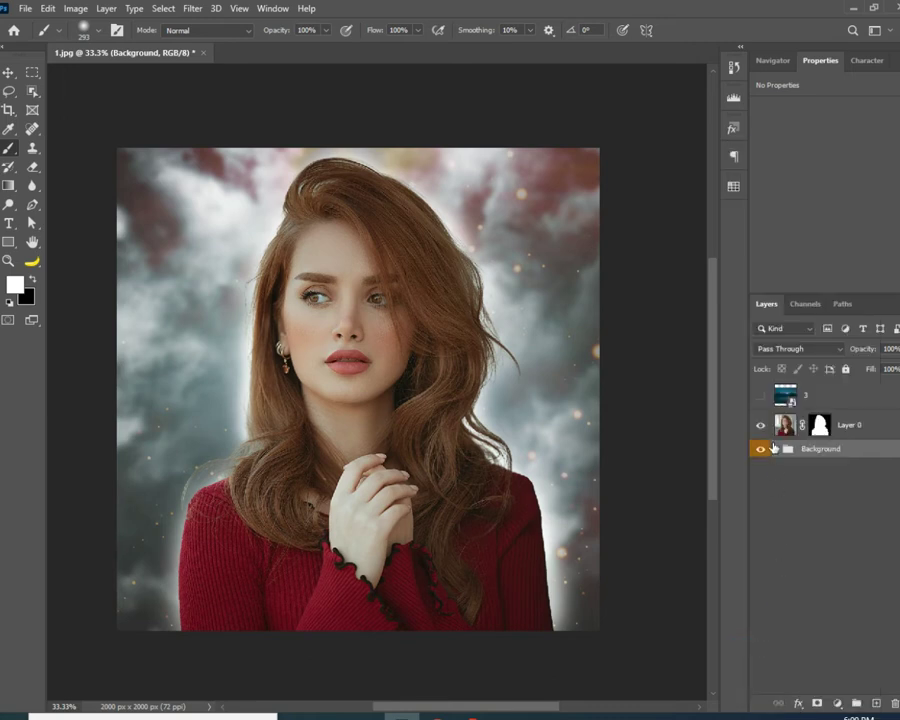
Add a Curves adjustment layer directly above Layer 0.
{"action": "left_click", "coordinate": [778, 431]}
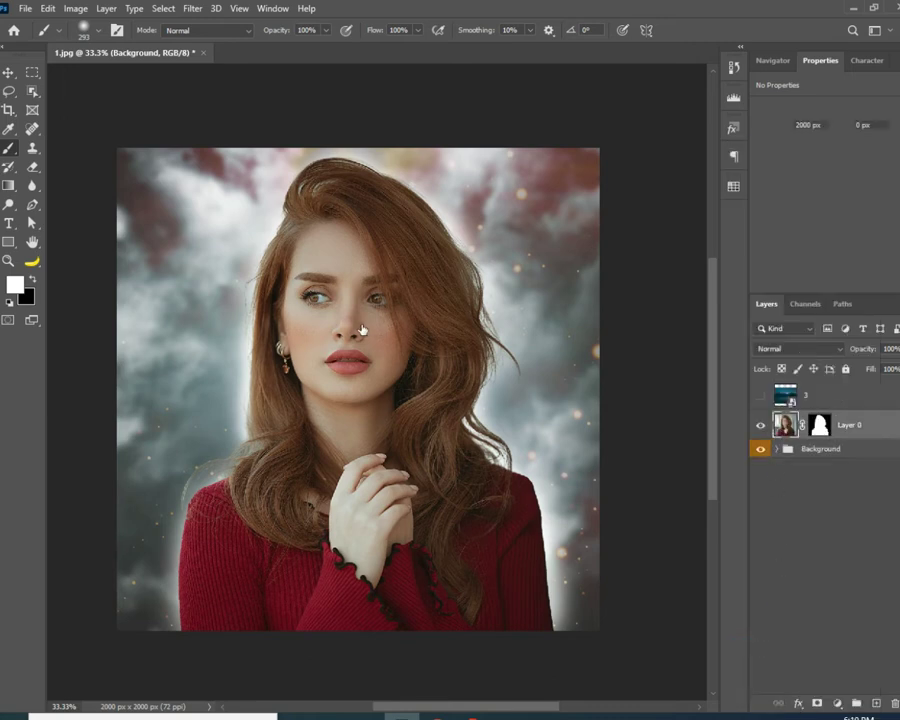
{"action": "left_click", "coordinate": [860, 267]}
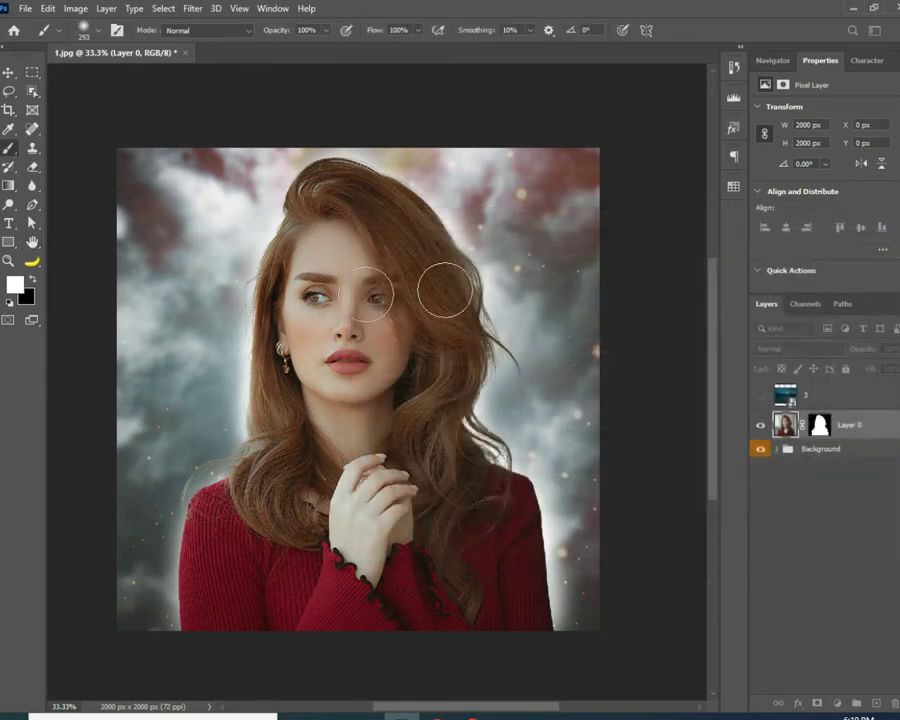
{"action": "key", "text": "z"}
{"action": "left_click", "coordinate": [337, 303]}
{"action": "left_click_drag", "start_coordinate": [344, 336], "coordinate": [372, 362]}
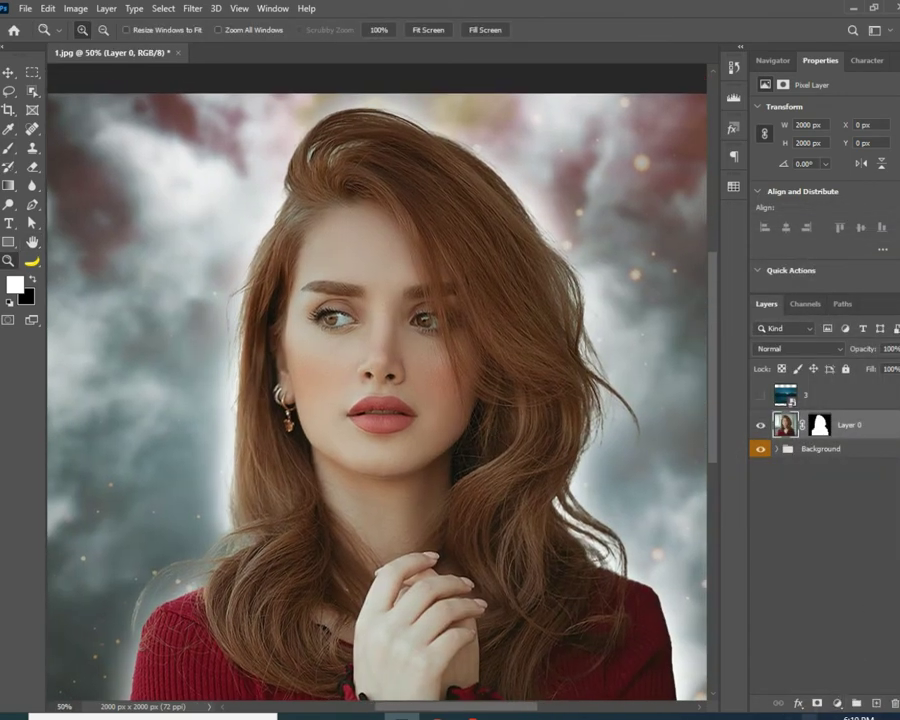
{"action": "left_click", "coordinate": [837, 703]}
{"action": "left_click", "coordinate": [829, 515]}
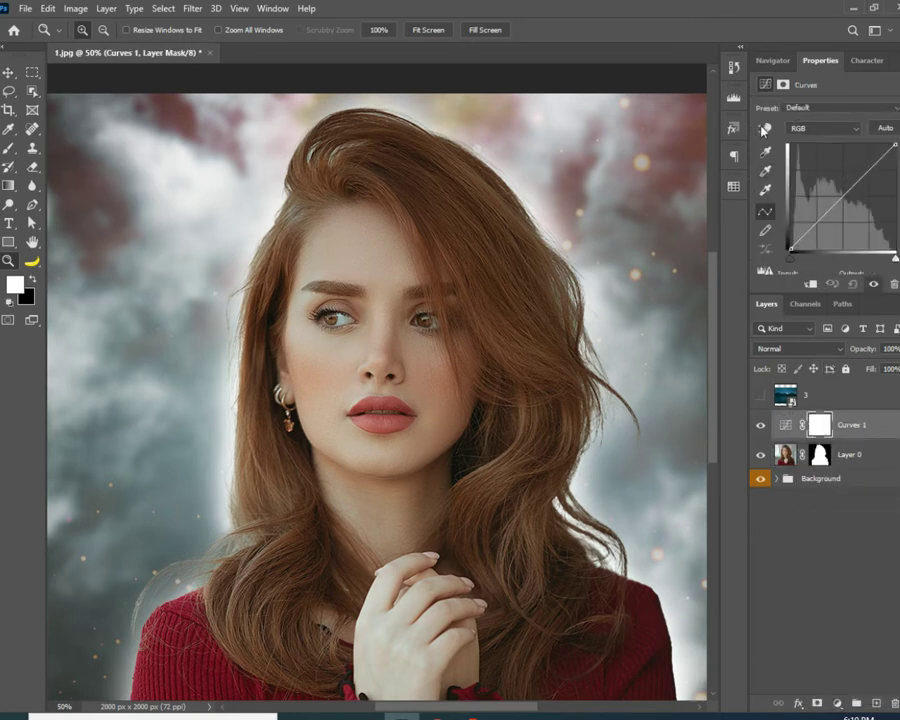
Raise the skin tones and shape the shadows on the curve with the on-image adjustment, and set the Curves layer's fill to 53%.
{"action": "left_click", "coordinate": [764, 129]}
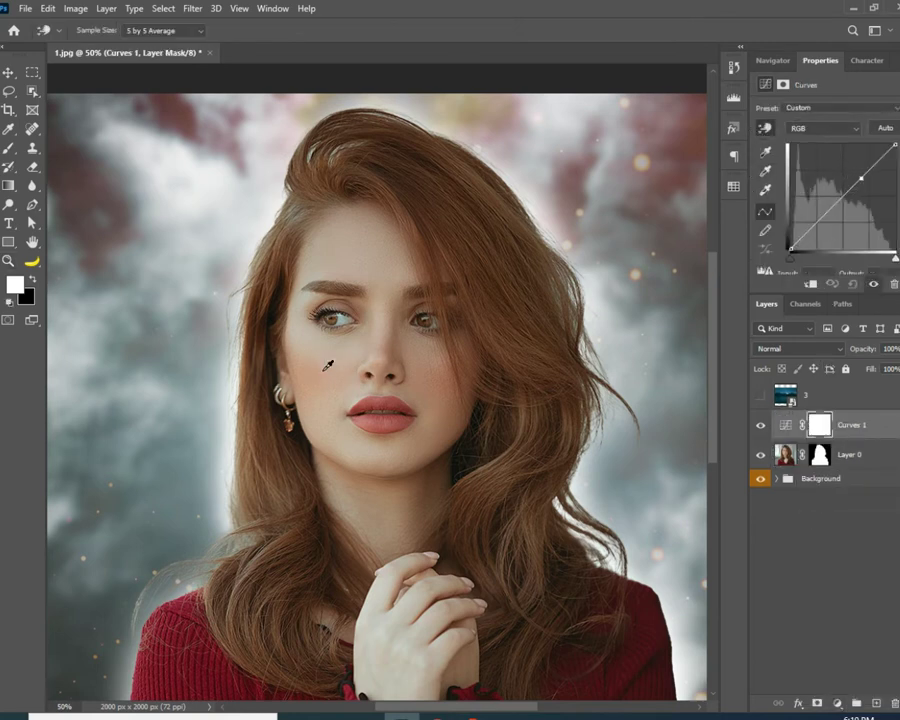
{"action": "left_click_drag", "start_coordinate": [323, 347], "coordinate": [322, 334]}
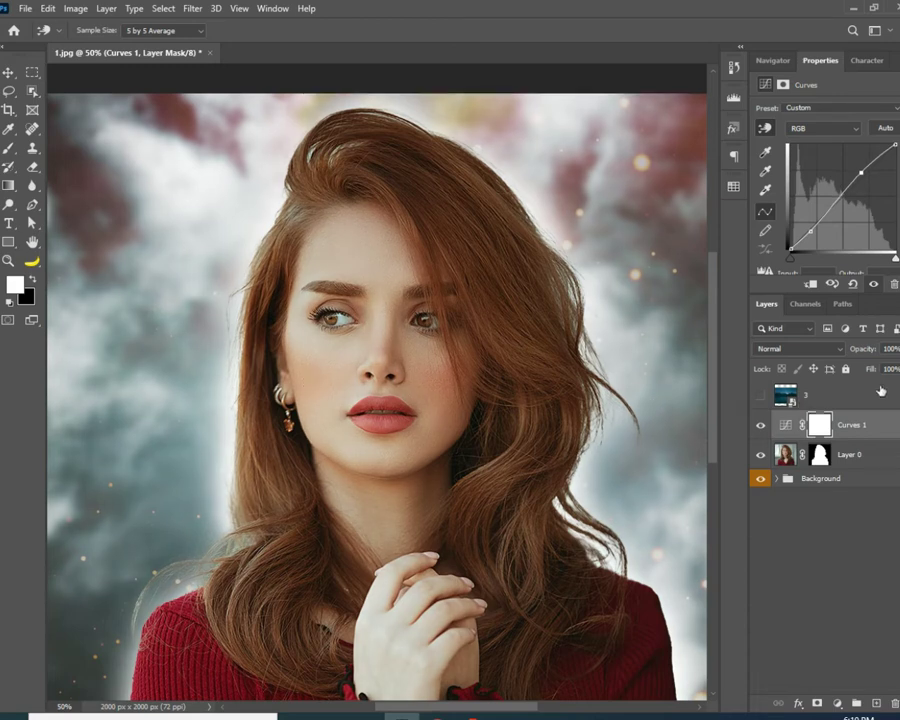
{"action": "left_click_drag", "start_coordinate": [843, 393], "coordinate": [879, 387]}
Invert the Curves 1 layer mask to black so the adjustment is hidden.
{"action": "left_click", "coordinate": [820, 425]}
{"action": "key", "text": "z"}
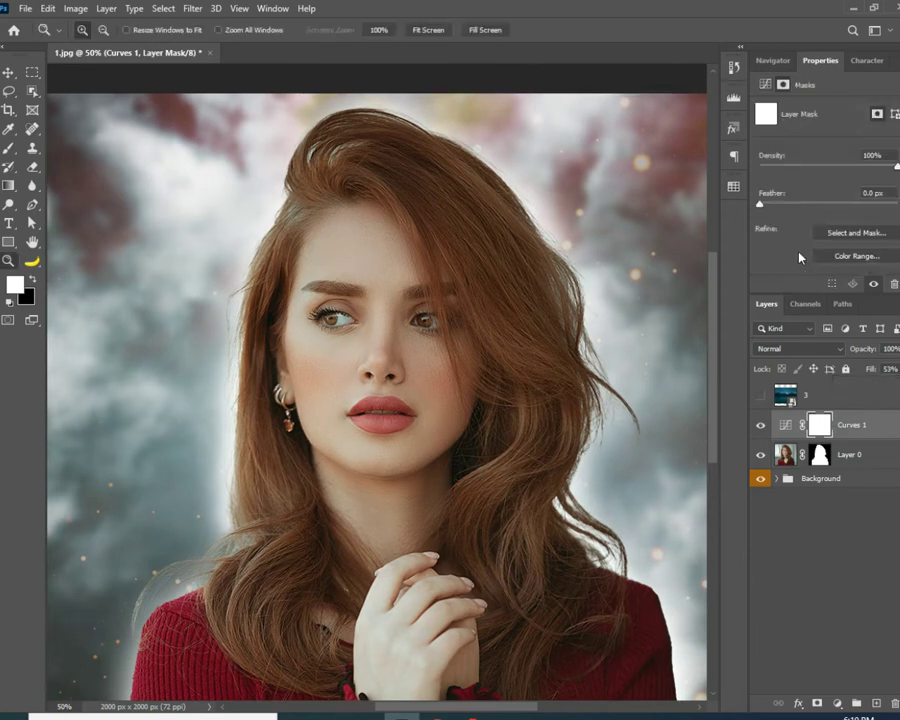
{"action": "scroll", "coordinate": [840, 200], "scroll_direction": "down", "scroll_amount": 1}
{"action": "left_click", "coordinate": [857, 261]}
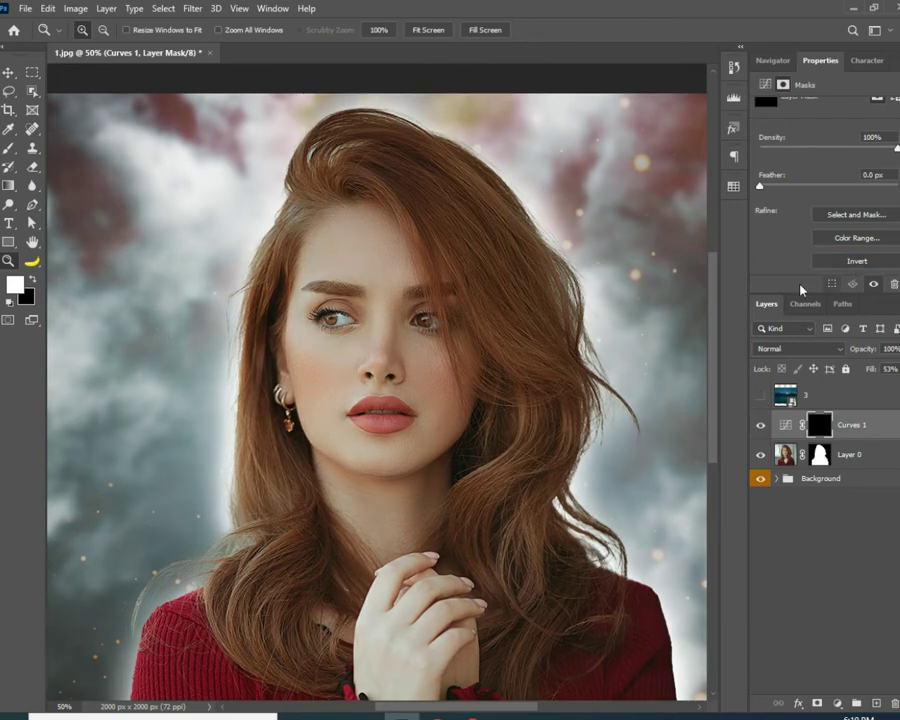
Paint white over the woman's face on the Curves 1 mask with a soft brush to reveal the adjustment there.
{"action": "left_click", "coordinate": [10, 149]}
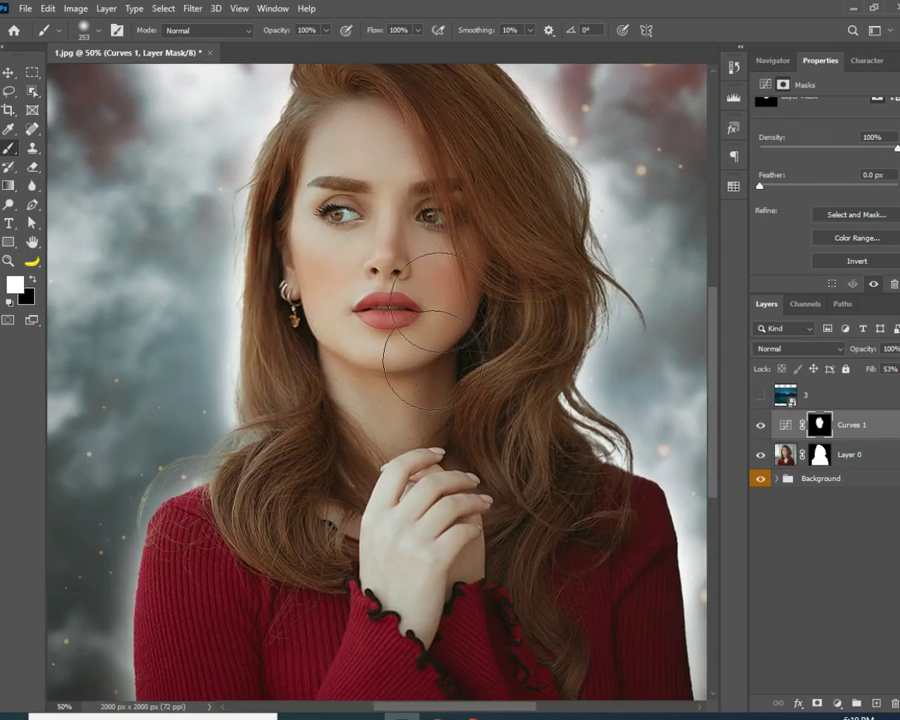
{"action": "left_click_drag", "start_coordinate": [420, 312], "coordinate": [430, 353]}
{"action": "key", "text": "z"}
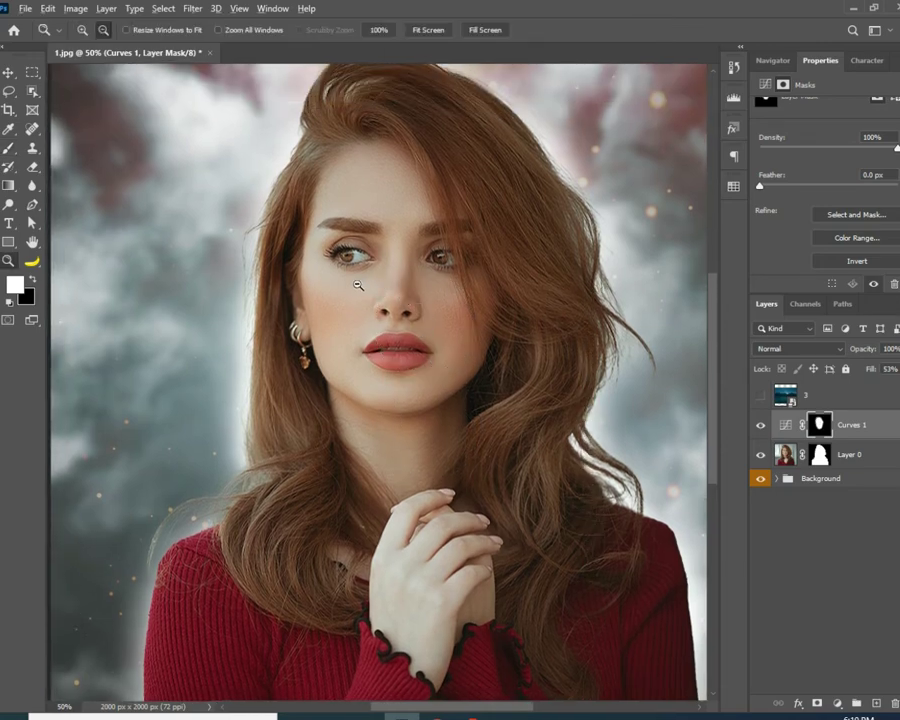
{"action": "left_click", "coordinate": [361, 285], "text": "alt"}
{"action": "left_click", "coordinate": [382, 318]}
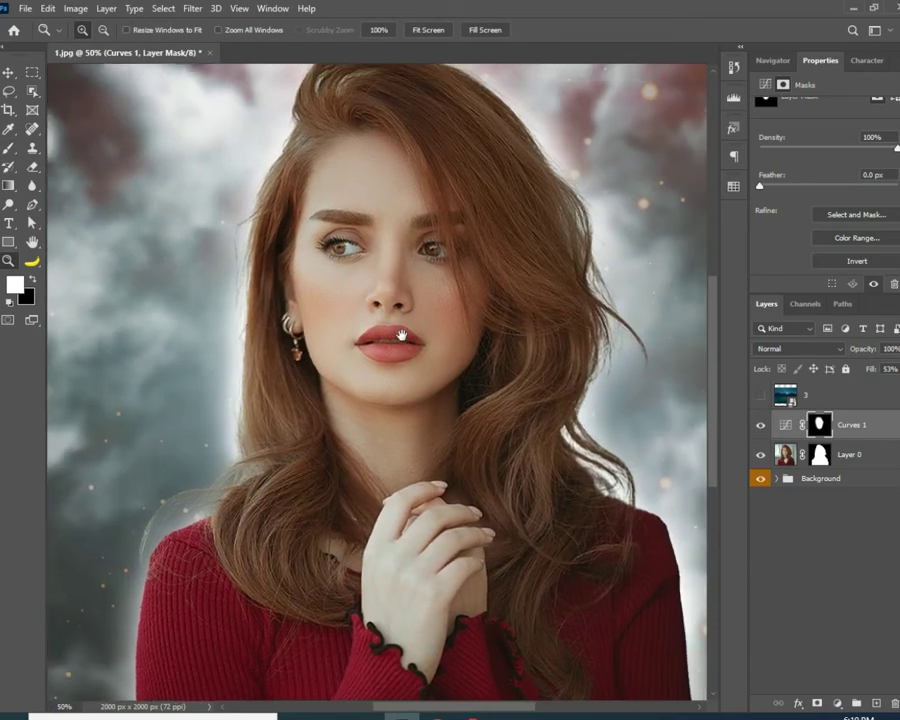
{"action": "left_click", "coordinate": [407, 340], "text": "alt"}
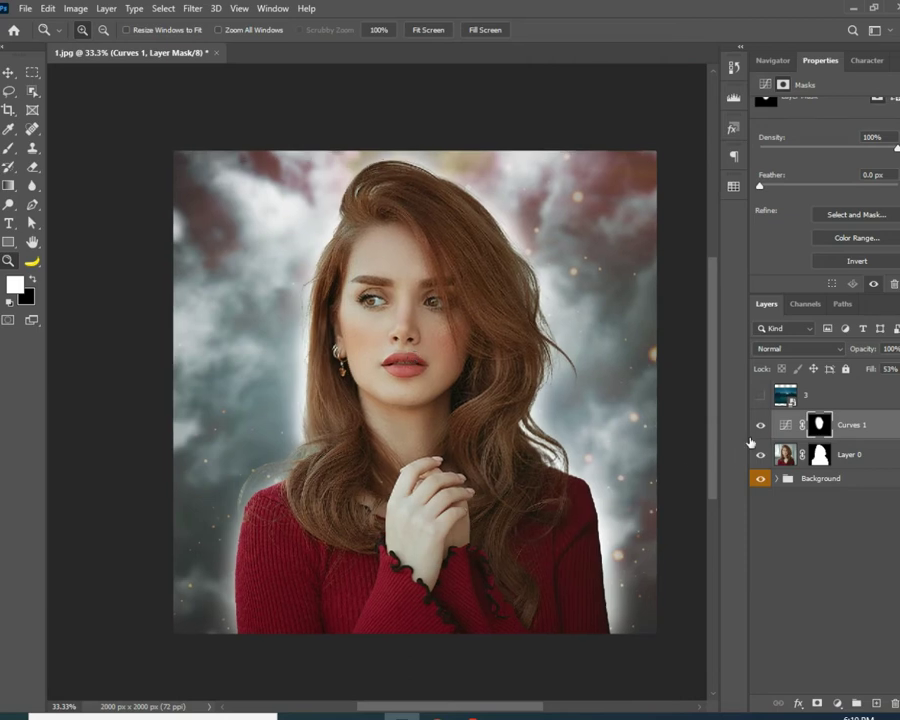
{"action": "left_click", "coordinate": [875, 704]}
{"action": "left_click_drag", "start_coordinate": [343, 275], "coordinate": [445, 330]}
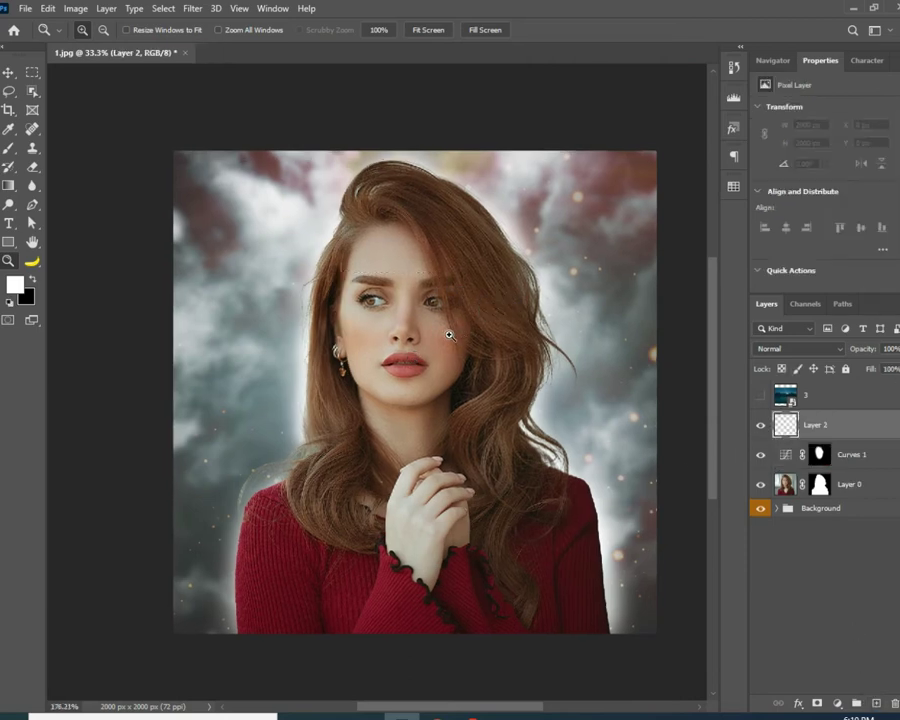
{"action": "key", "text": "b"}
{"action": "left_click_drag", "start_coordinate": [249, 388], "coordinate": [71, 391]}
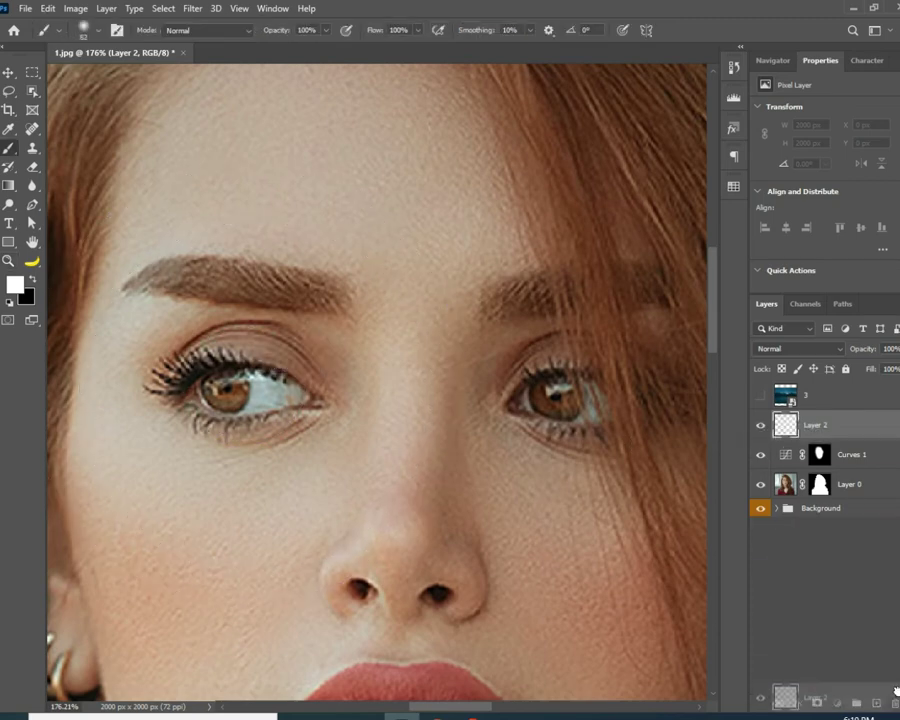
{"action": "key", "text": "ctrl+z"}
{"action": "left_click", "coordinate": [733, 188]}
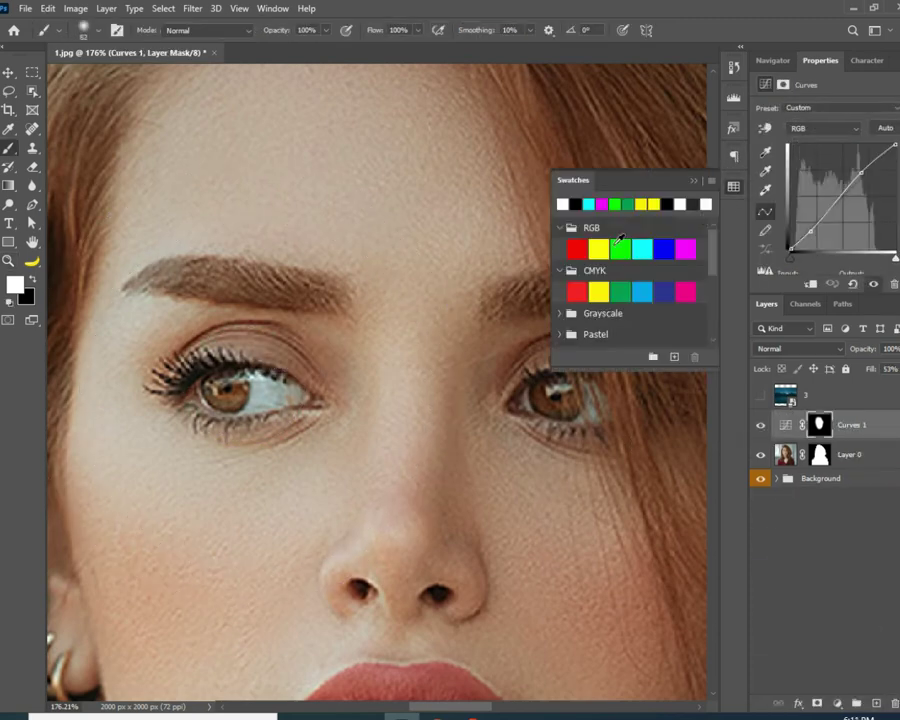
{"action": "left_click", "coordinate": [599, 248]}
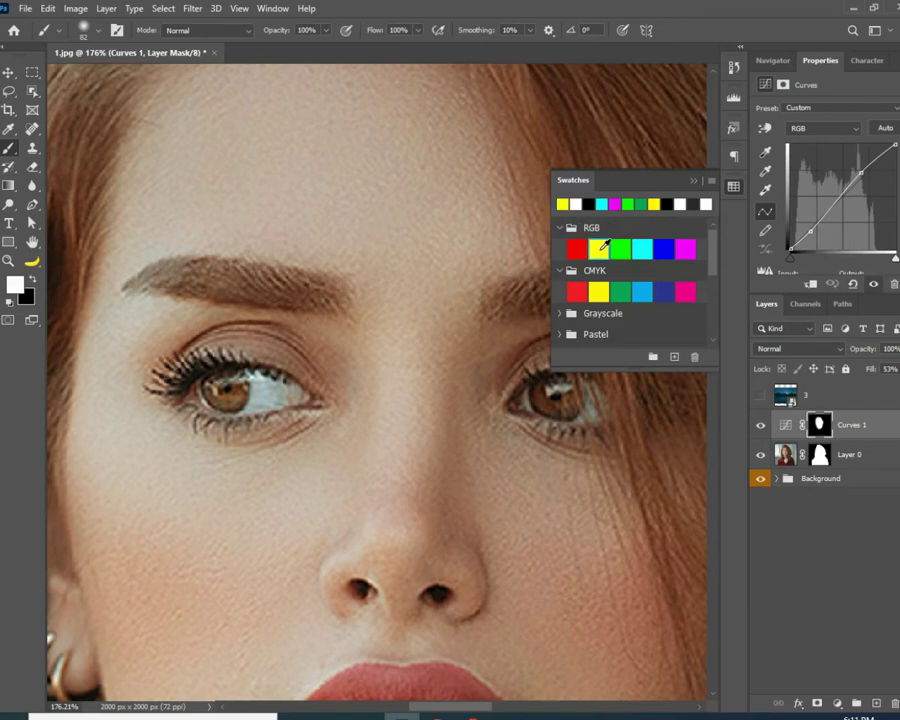
{"action": "double_click", "coordinate": [600, 248]}
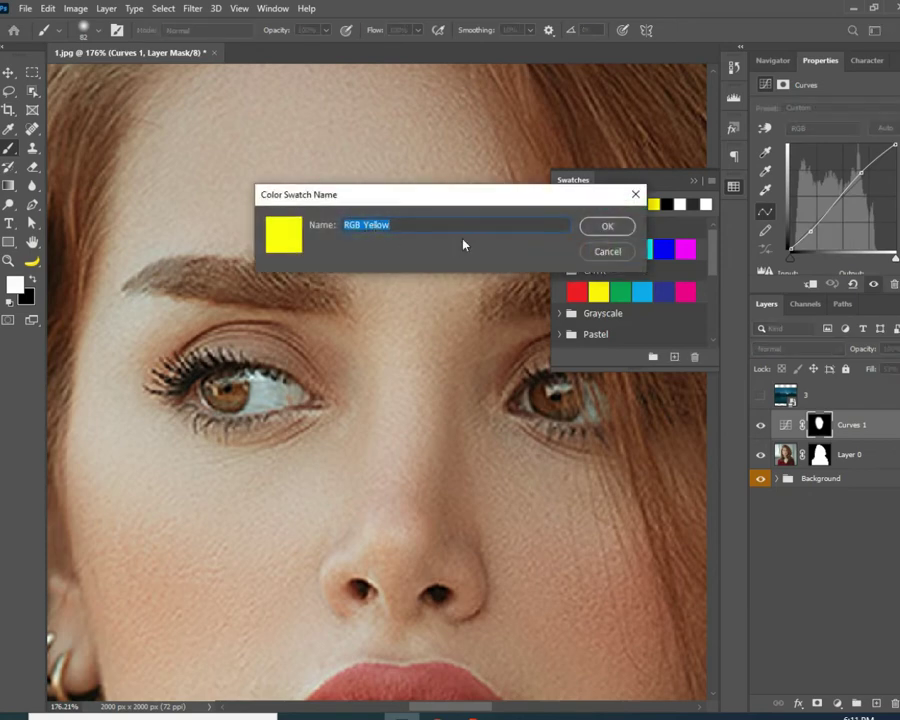
{"action": "left_click", "coordinate": [607, 252]}
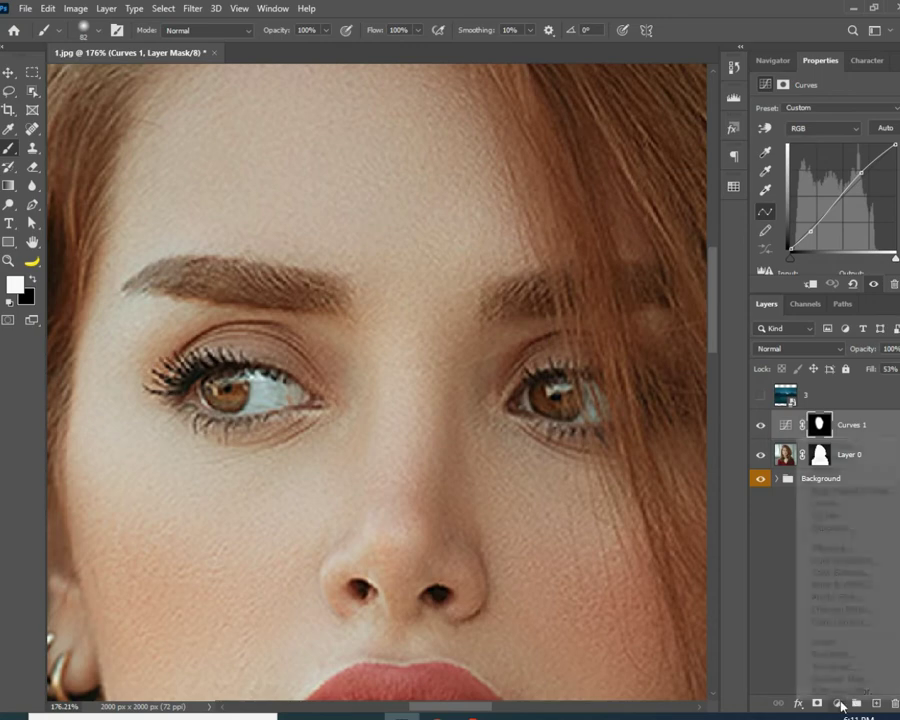
Add a Solid Color fill layer directly above Curves 1 and set its colour to the RGB Yellow swatch.
{"action": "left_click", "coordinate": [837, 703]}
{"action": "left_click", "coordinate": [834, 446]}
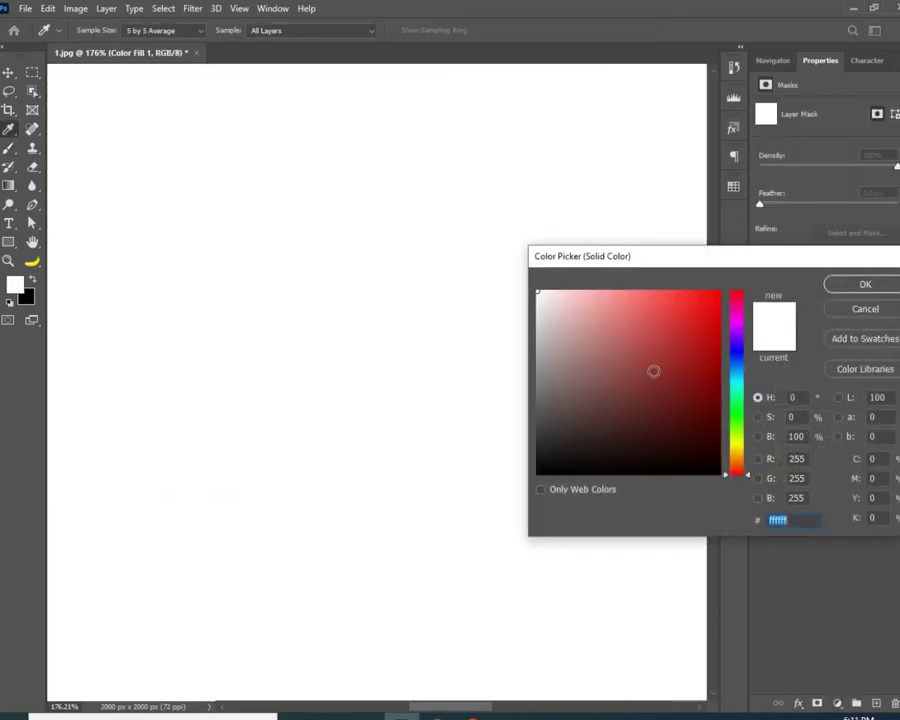
{"action": "left_click", "coordinate": [664, 379]}
{"action": "left_click", "coordinate": [737, 416]}
{"action": "left_click", "coordinate": [862, 285]}
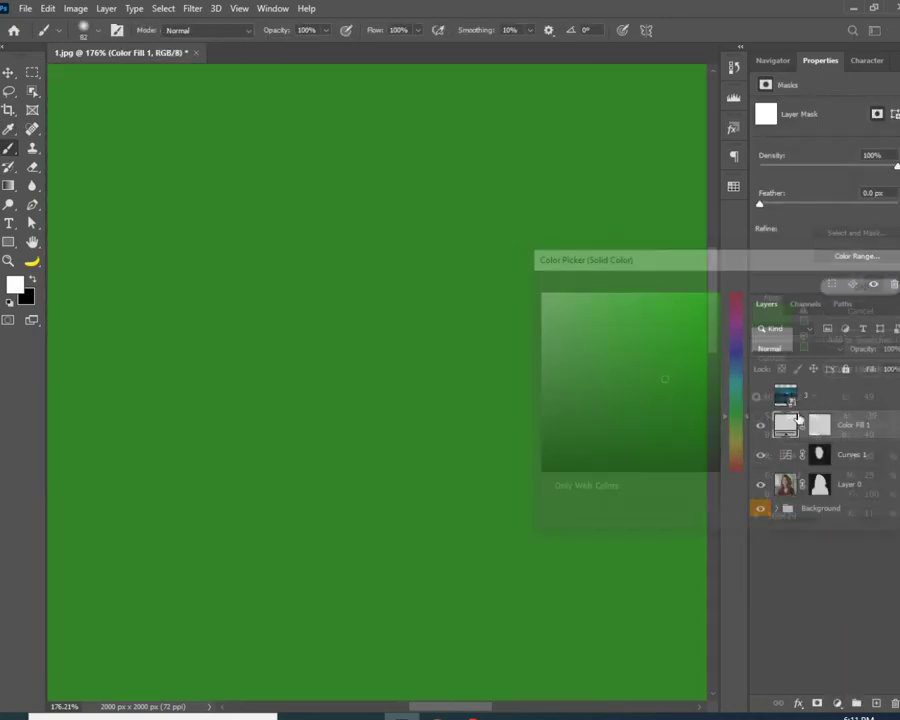
{"action": "left_click", "coordinate": [733, 186]}
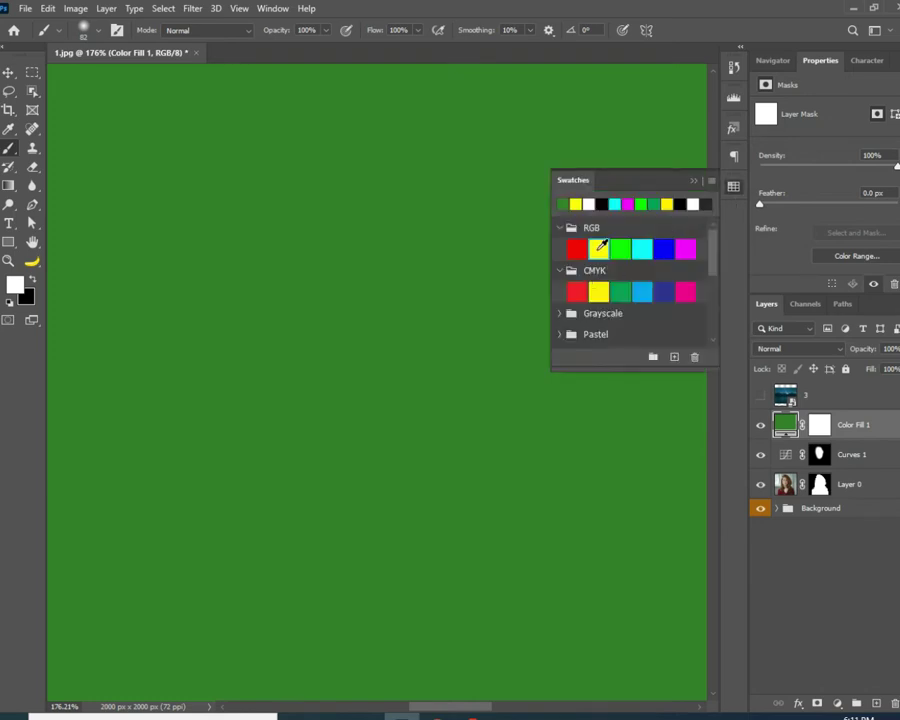
{"action": "left_click", "coordinate": [600, 246]}
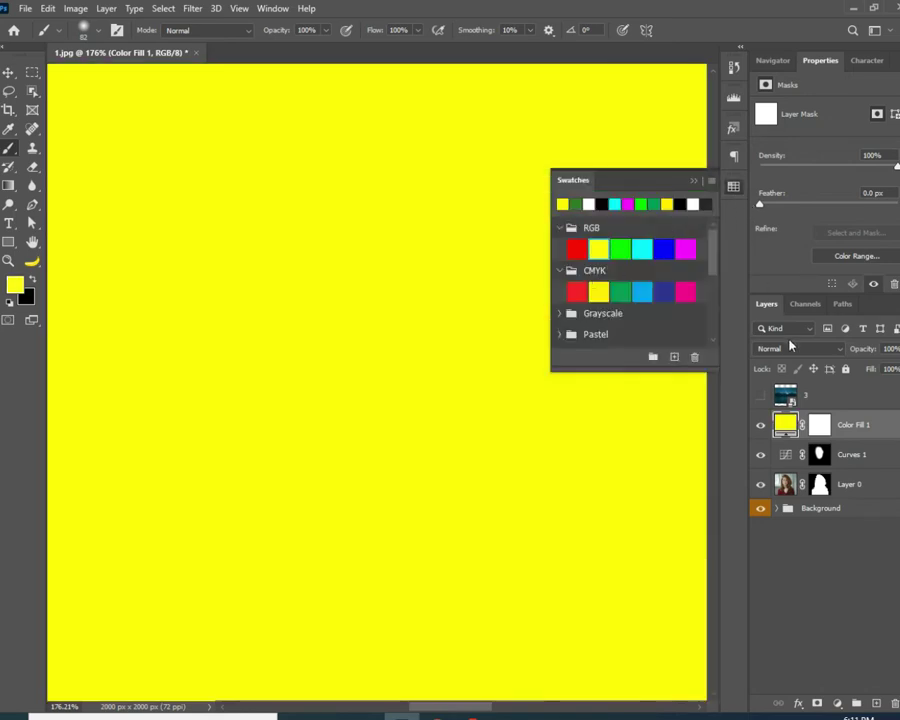
{"action": "left_click", "coordinate": [736, 196]}
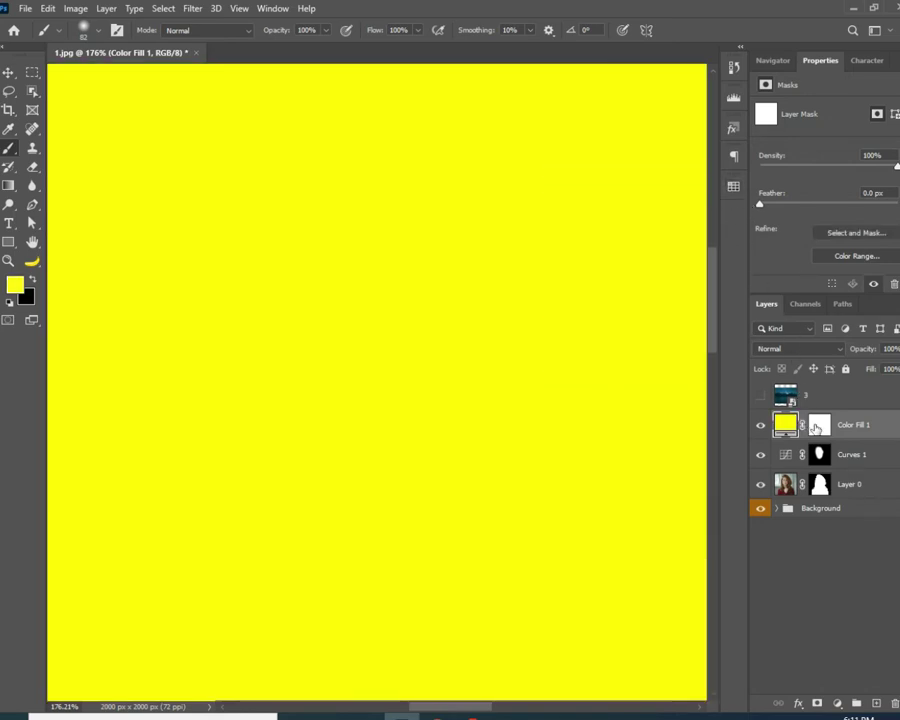
Set the yellow fill layer's blend mode to Color and invert its layer mask to black.
{"action": "left_click", "coordinate": [818, 426]}
{"action": "left_click", "coordinate": [797, 348]}
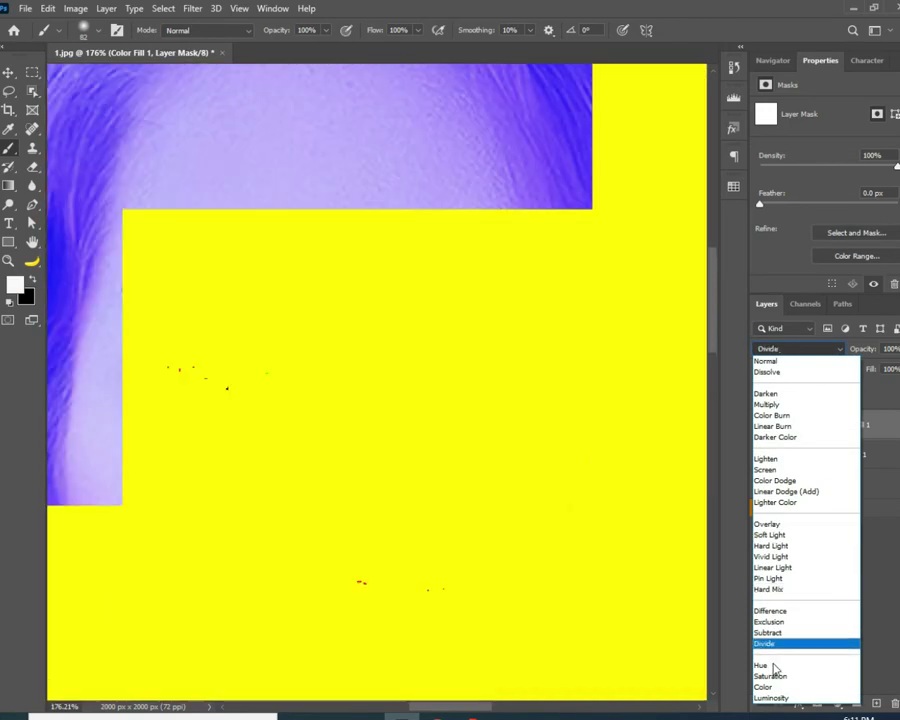
{"action": "left_click", "coordinate": [763, 687]}
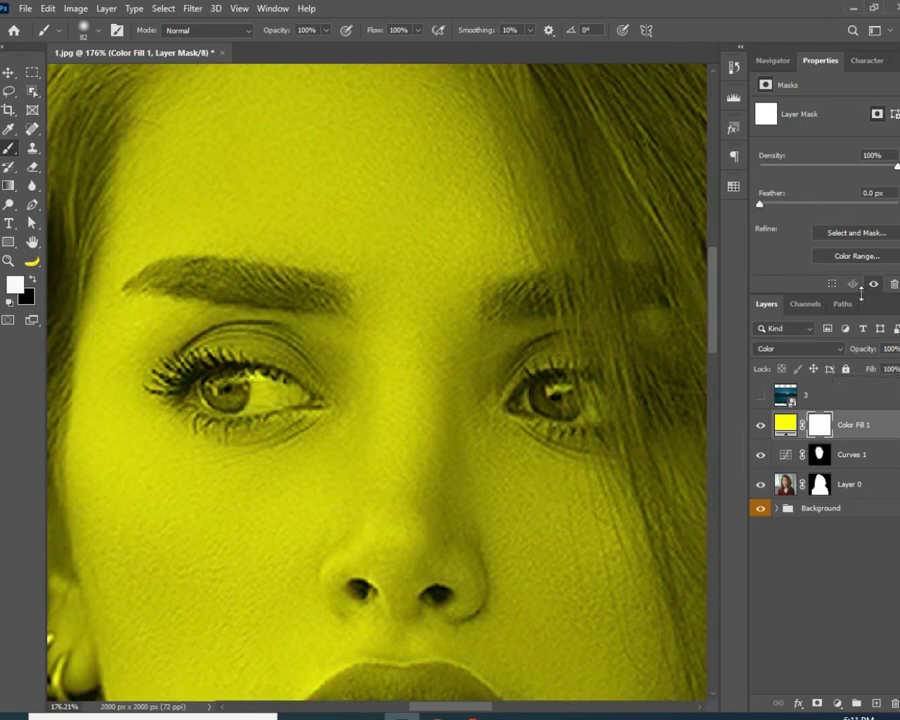
{"action": "scroll", "coordinate": [825, 180], "scroll_direction": "down", "scroll_amount": 1}
{"action": "left_click", "coordinate": [857, 261]}
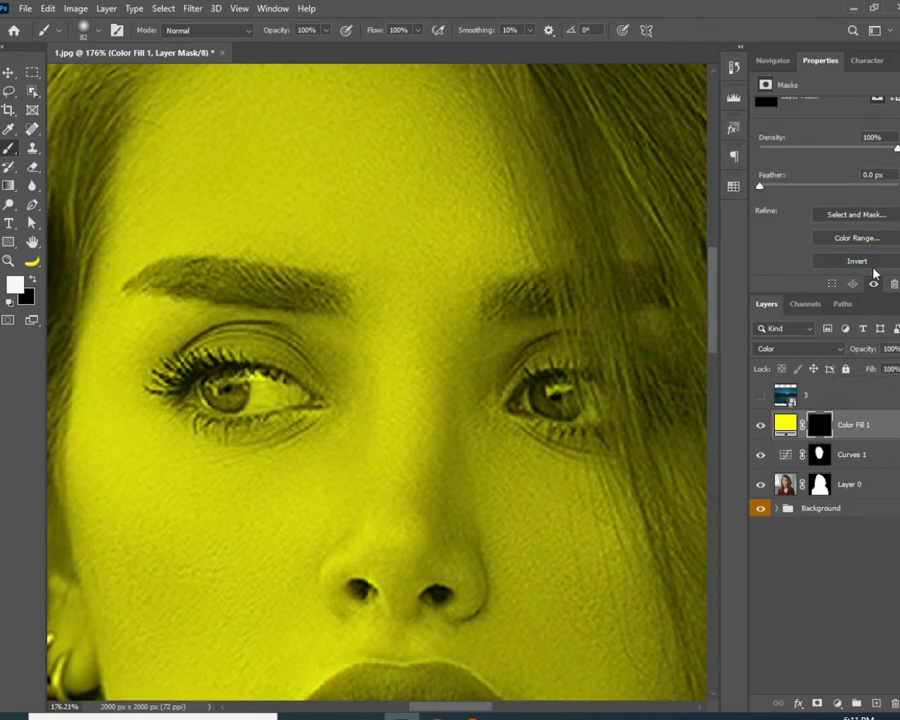
Paint white over both irises on the Color Fill 1 mask with a 19 px soft brush.
{"action": "key", "text": "z"}
{"action": "left_click_drag", "start_coordinate": [202, 360], "coordinate": [392, 435]}
{"action": "scroll", "coordinate": [376, 362], "scroll_direction": "down", "scroll_amount": 5}
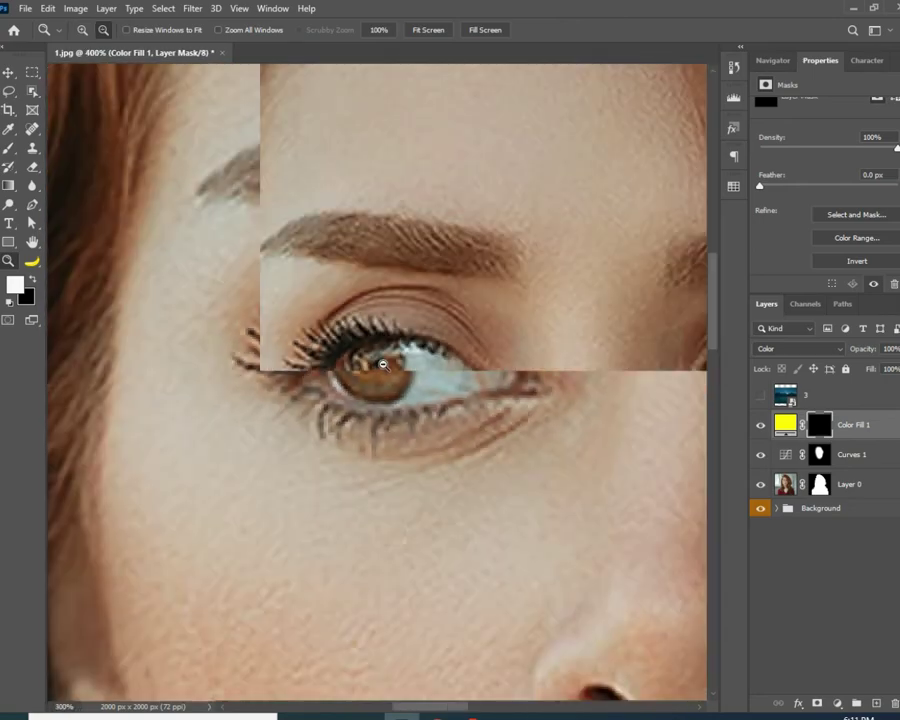
{"action": "left_click", "coordinate": [383, 365], "text": "alt"}
{"action": "left_click", "coordinate": [383, 364]}
{"action": "key", "text": "b"}
{"action": "mouse_move", "coordinate": [382, 362]}
{"action": "left_mouse_down"}
{"action": "mouse_move", "coordinate": [348, 365]}
{"action": "mouse_move", "coordinate": [368, 362]}
{"action": "mouse_move", "coordinate": [385, 380]}
{"action": "mouse_move", "coordinate": [376, 362]}
{"action": "mouse_move", "coordinate": [363, 363]}
{"action": "mouse_move", "coordinate": [379, 373]}
{"action": "left_mouse_up"}
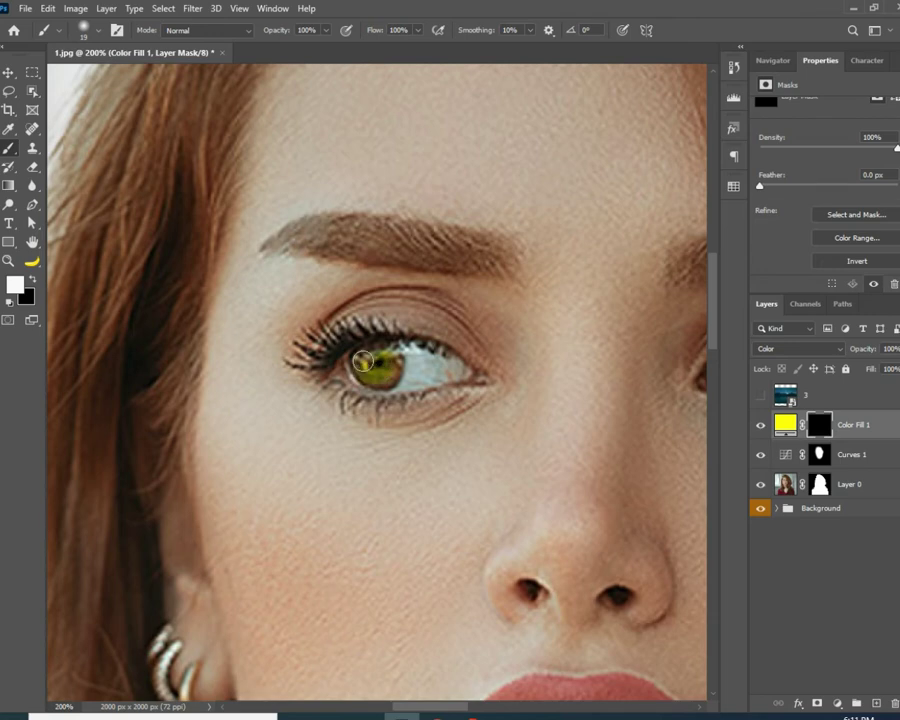
{"action": "left_click_drag", "start_coordinate": [506, 386], "coordinate": [257, 371]}
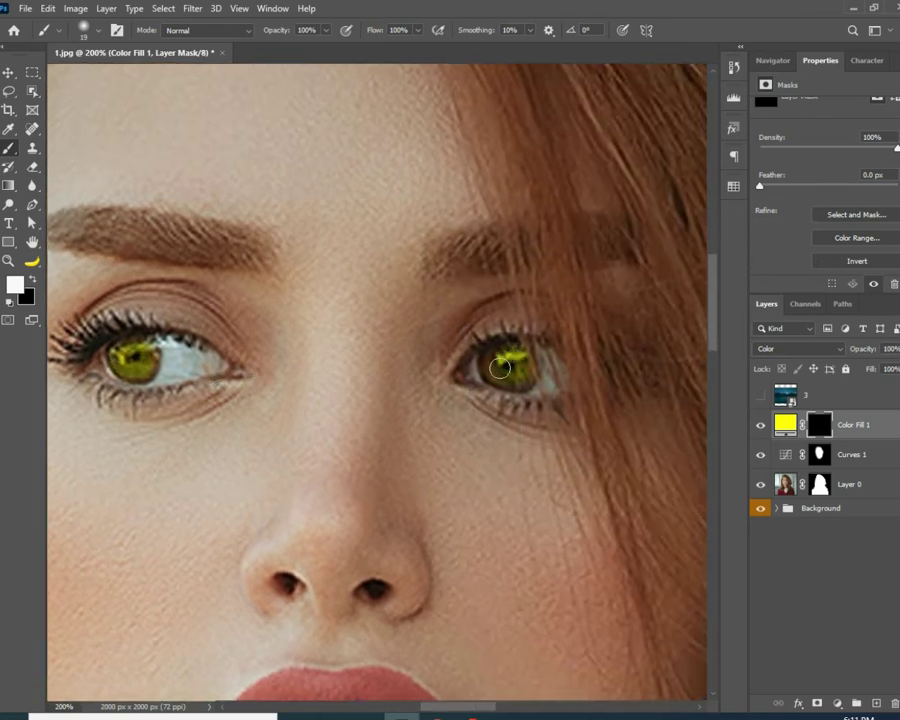
Reduce the Color Fill 1 layer's fill to 48%.
{"action": "key", "text": "z"}
{"action": "left_click", "coordinate": [476, 388], "text": "alt"}
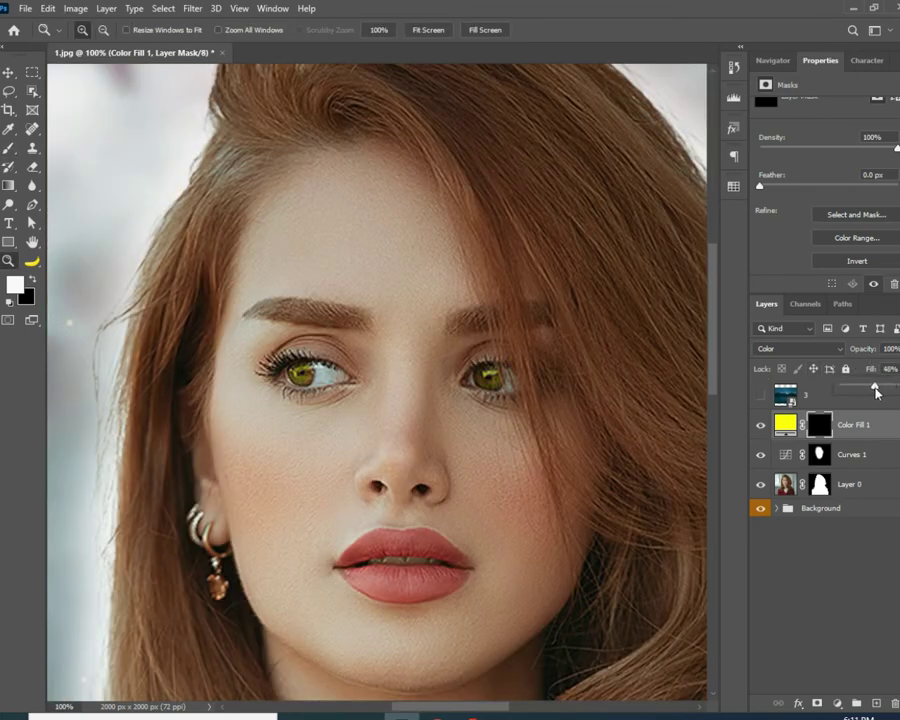
{"action": "left_click", "coordinate": [397, 432], "text": "alt"}
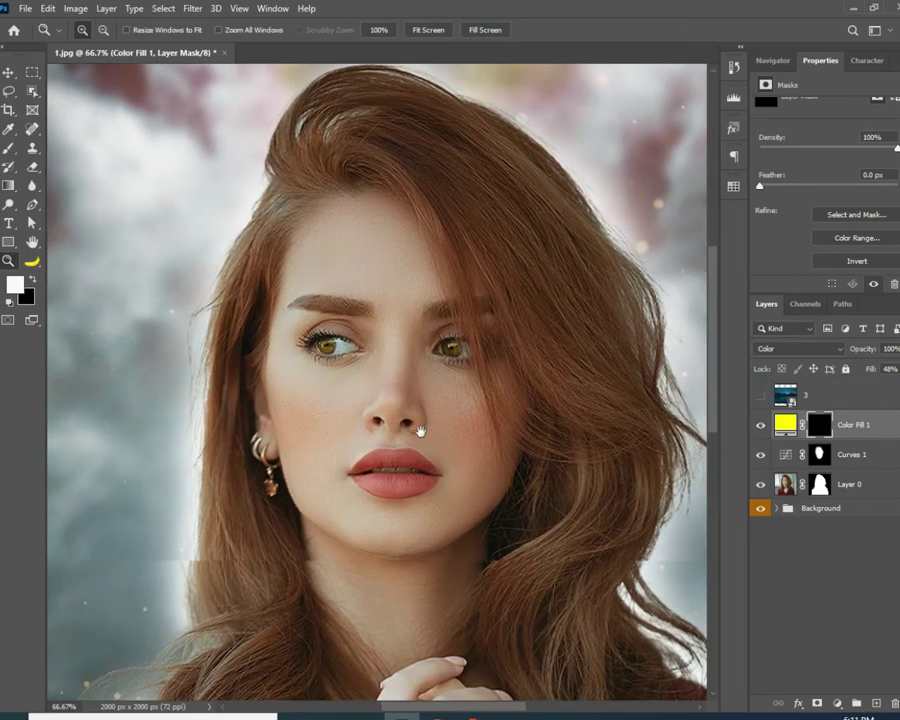
{"action": "left_click", "coordinate": [422, 426], "text": "alt"}
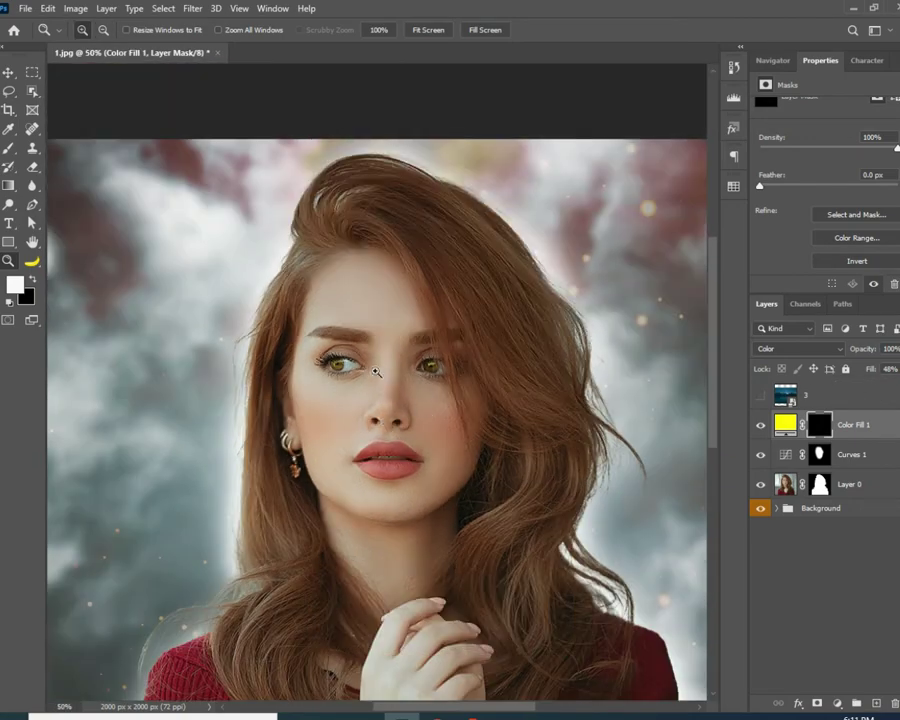
Add a Levels adjustment layer above Color Fill 1 and brighten the highlights with the white input level.
{"action": "right_click", "coordinate": [366, 368]}
{"action": "left_click", "coordinate": [366, 368]}
{"action": "left_click_drag", "start_coordinate": [378, 254], "coordinate": [448, 328]}
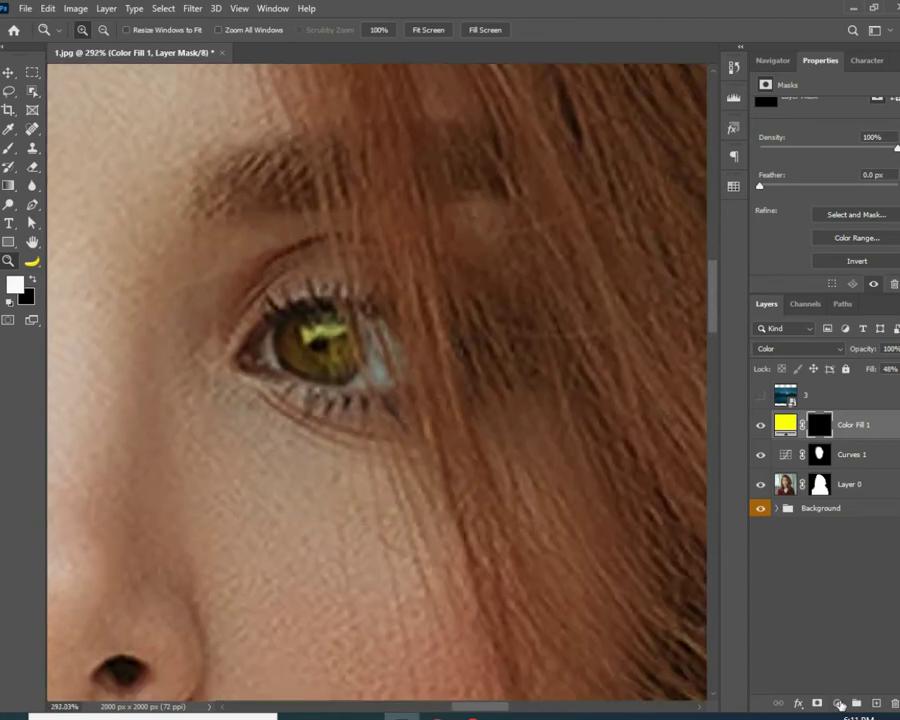
{"action": "left_click", "coordinate": [839, 704]}
{"action": "left_click", "coordinate": [830, 504]}
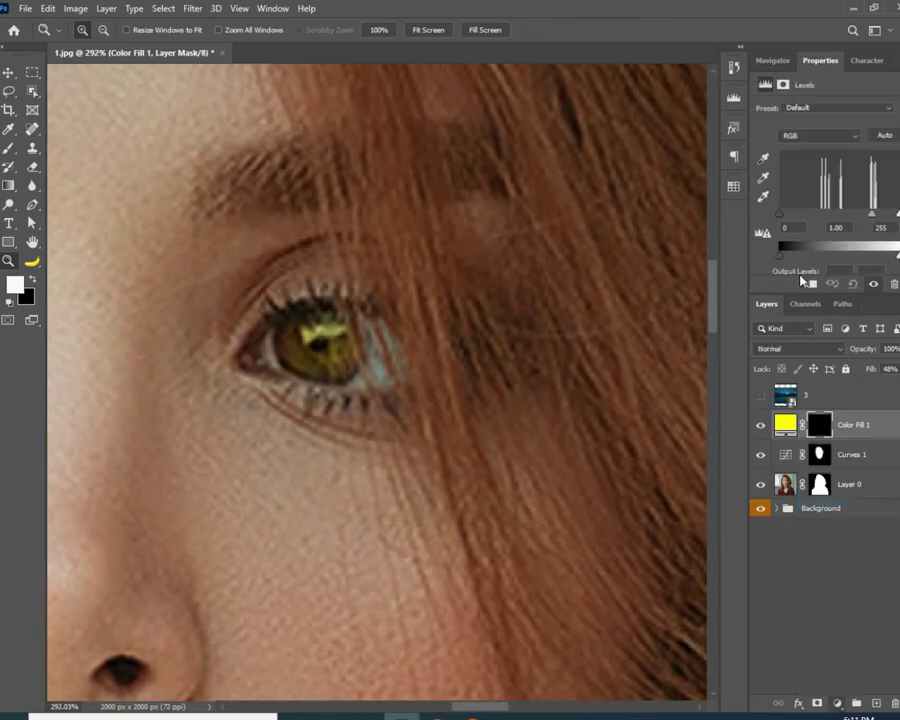
{"action": "left_click_drag", "start_coordinate": [289, 446], "coordinate": [546, 462]}
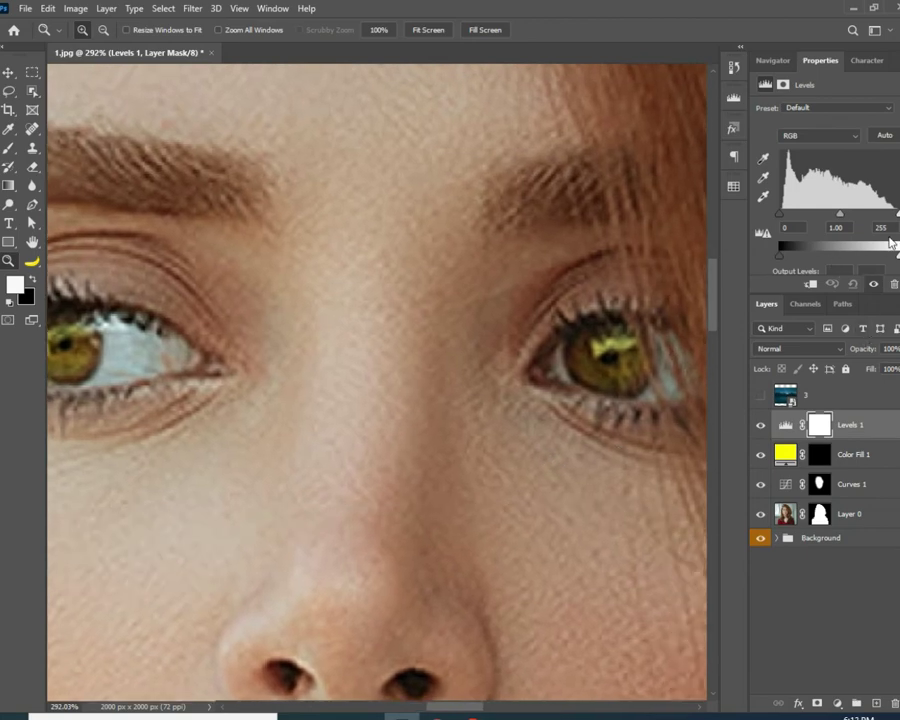
{"action": "left_click_drag", "start_coordinate": [897, 213], "coordinate": [896, 214]}
Invert the Levels 1 layer mask to black.
{"action": "left_click", "coordinate": [816, 425]}
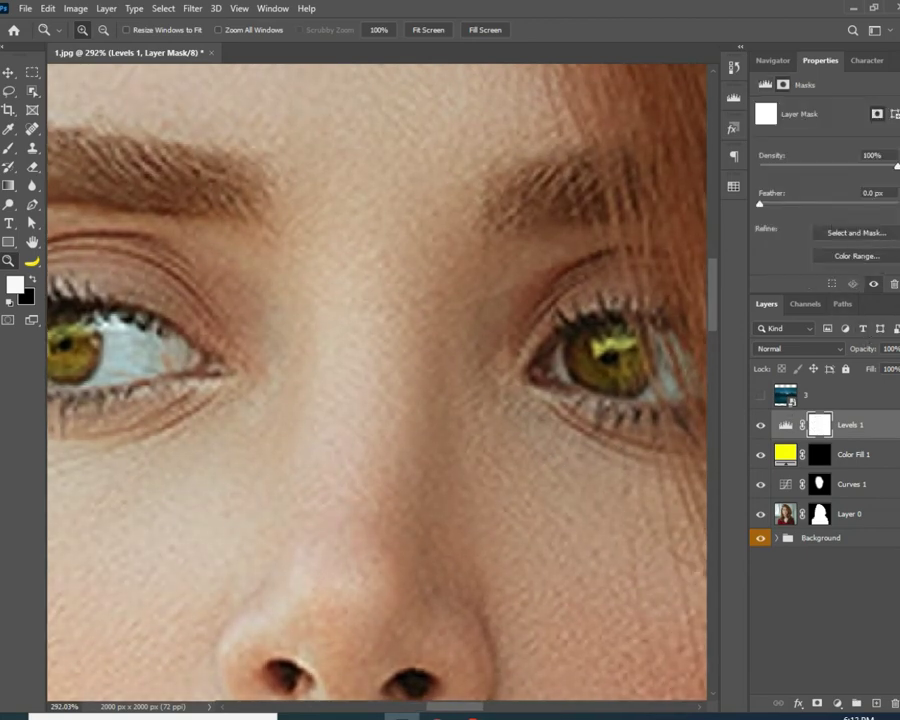
{"action": "scroll", "coordinate": [862, 262], "scroll_direction": "down", "scroll_amount": 1}
{"action": "left_click", "coordinate": [860, 261]}
Paint white over both irises on the Levels 1 mask, and compare the eyes with the layer hidden and shown.
{"action": "left_click", "coordinate": [9, 147]}
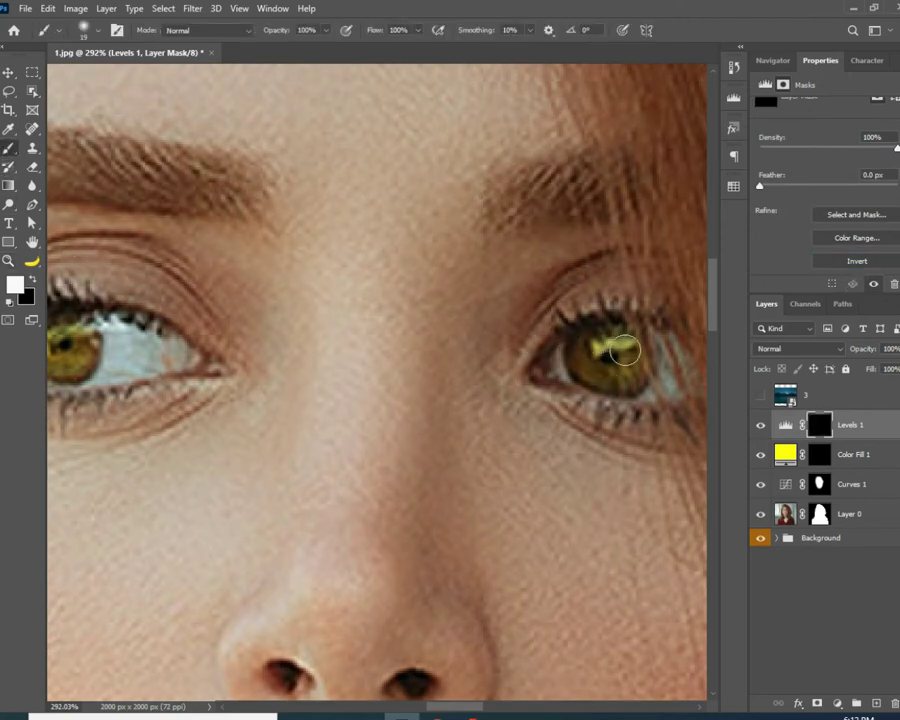
{"action": "mouse_move", "coordinate": [624, 349]}
{"action": "left_mouse_down"}
{"action": "mouse_move", "coordinate": [599, 373]}
{"action": "mouse_move", "coordinate": [588, 344]}
{"action": "mouse_move", "coordinate": [629, 345]}
{"action": "mouse_move", "coordinate": [620, 369]}
{"action": "mouse_move", "coordinate": [587, 340]}
{"action": "left_mouse_up"}
{"action": "left_click_drag", "start_coordinate": [462, 420], "coordinate": [499, 414]}
{"action": "left_click_drag", "start_coordinate": [111, 323], "coordinate": [88, 347]}
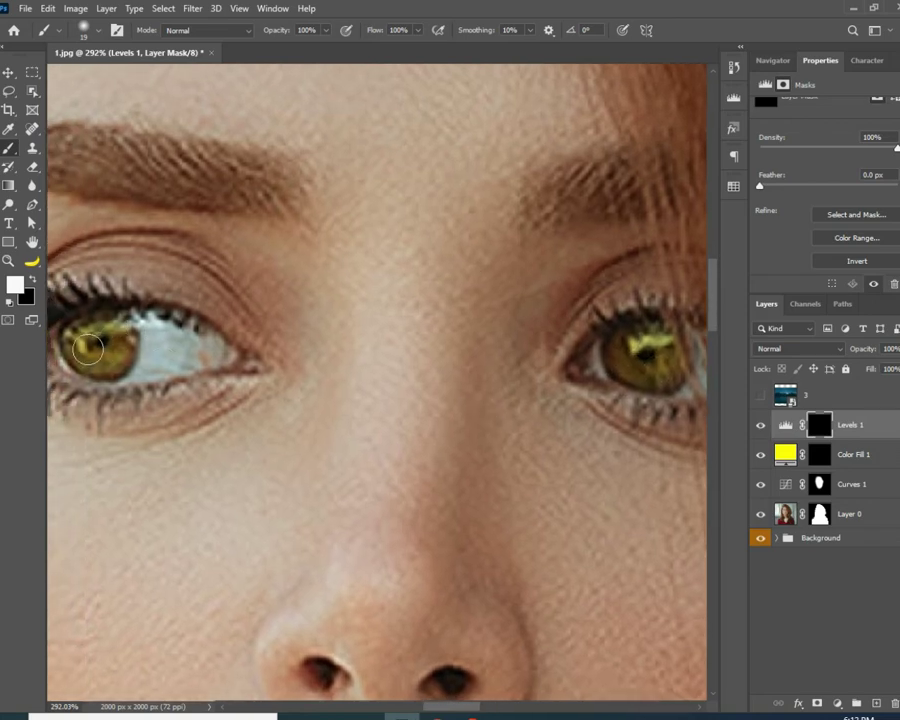
{"action": "left_click", "coordinate": [761, 424]}
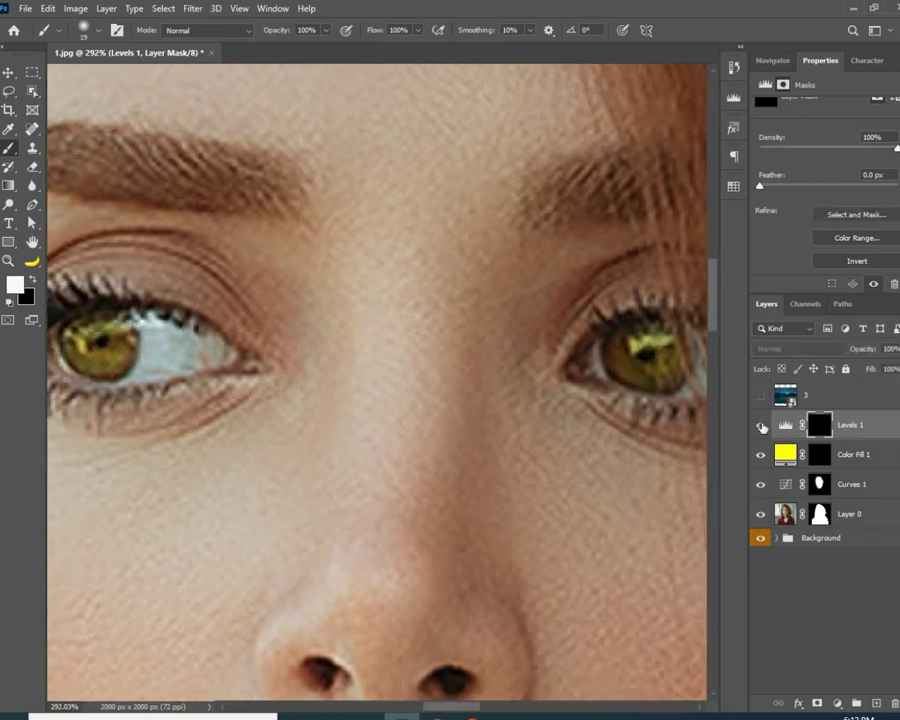
{"action": "key", "text": "z"}
{"action": "scroll", "coordinate": [476, 316], "scroll_direction": "down", "scroll_amount": 6}
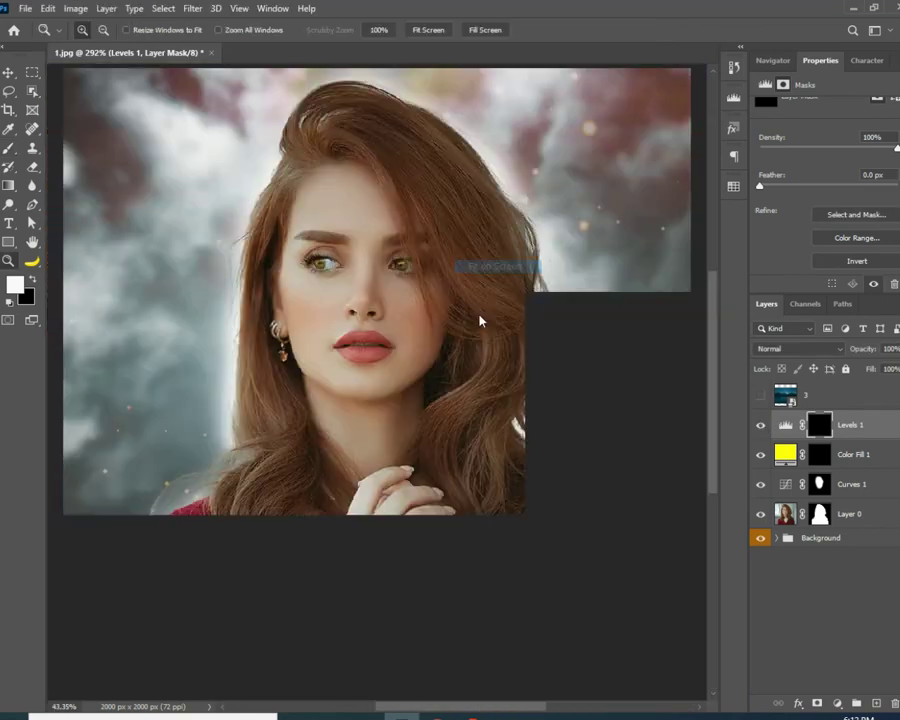
{"action": "scroll", "coordinate": [370, 300], "scroll_direction": "up", "scroll_amount": 2}
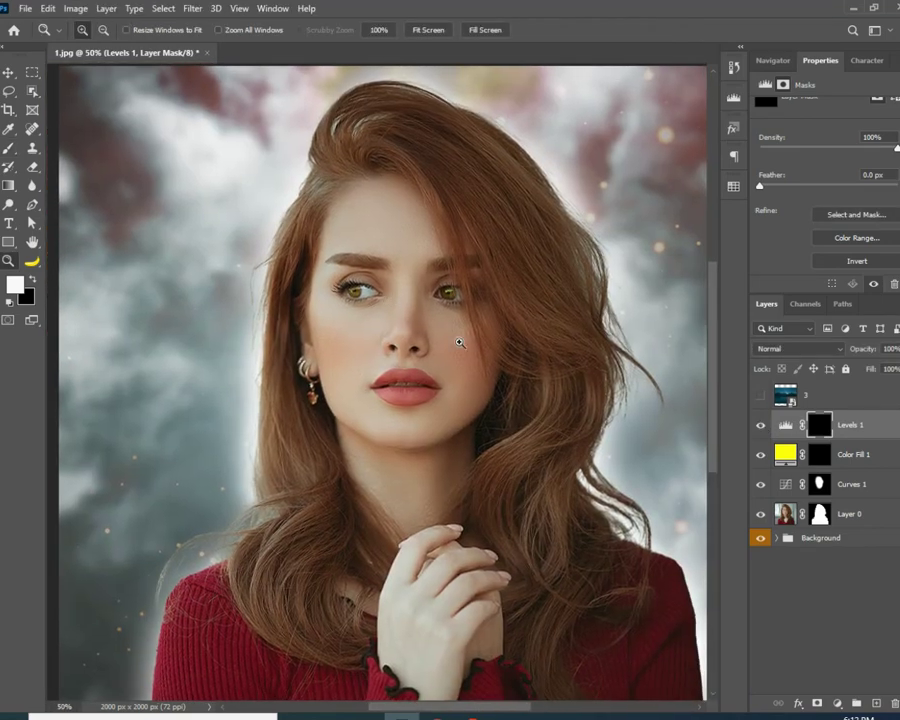
Group the Levels 1, Color Fill 1, Curves 1 and Layer 0 layers together.
{"action": "scroll", "coordinate": [410, 325], "scroll_direction": "down", "scroll_amount": 1}
{"action": "right_click", "coordinate": [402, 315]}
{"action": "left_click", "coordinate": [402, 317]}
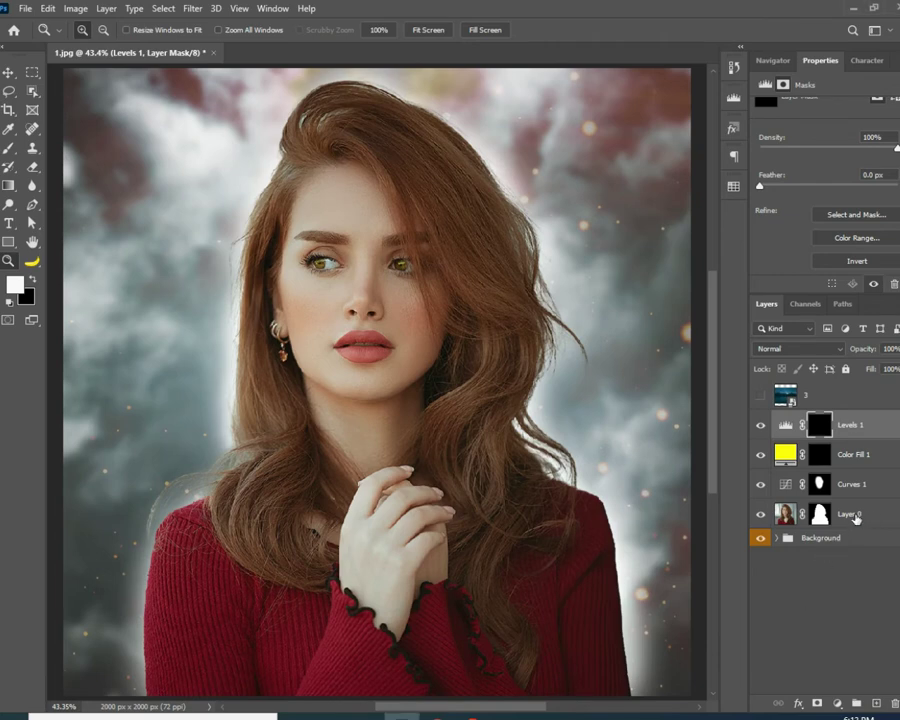
{"action": "left_click", "coordinate": [855, 516]}
{"action": "left_click", "coordinate": [852, 483], "text": "ctrl"}
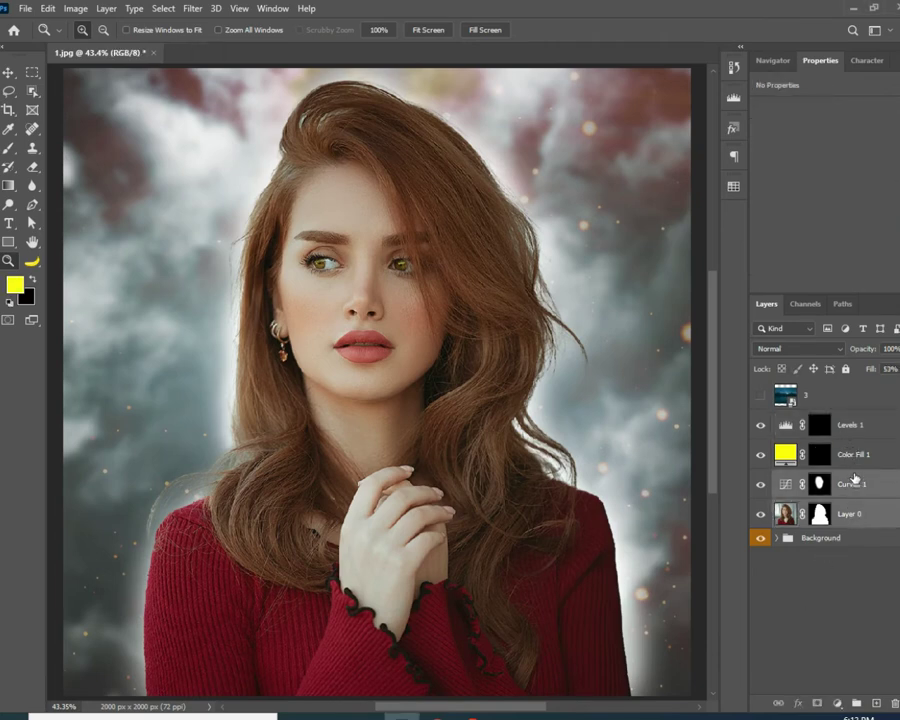
{"action": "left_click", "coordinate": [853, 456], "text": "ctrl"}
{"action": "left_click", "coordinate": [852, 431], "text": "ctrl"}
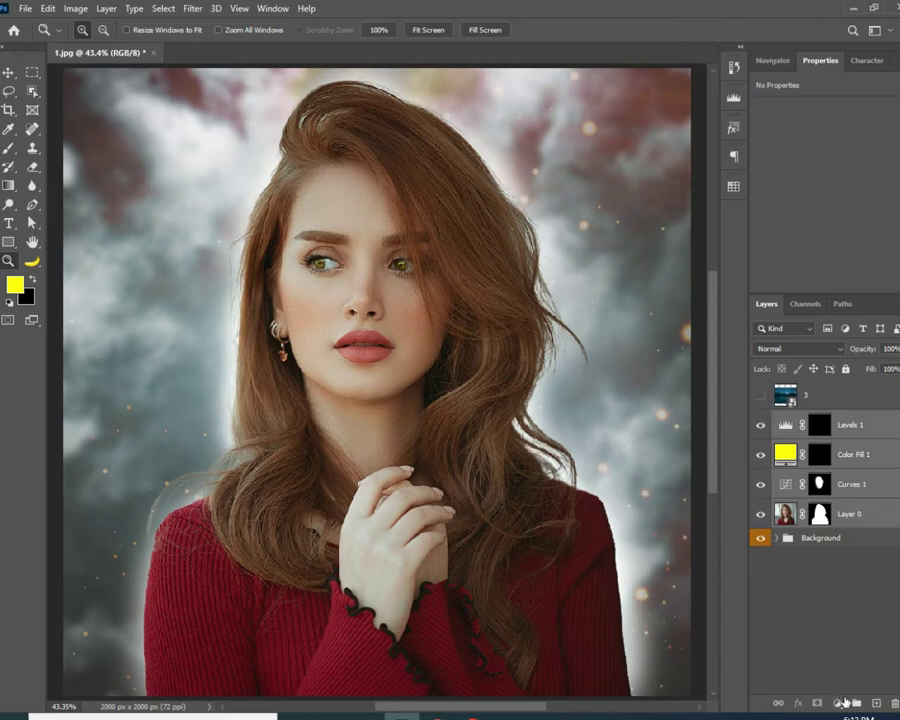
{"action": "left_click", "coordinate": [855, 702]}
Rename the new layer group as Subject and give it a blue colour label.
{"action": "double_click", "coordinate": [813, 420]}
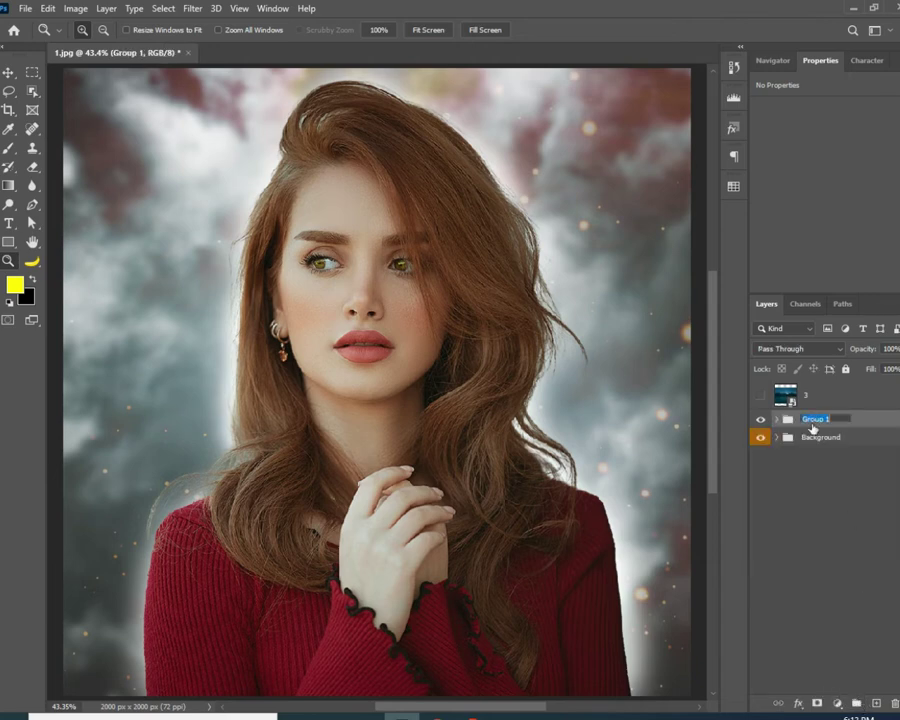
{"action": "type", "text": "Subject"}
{"action": "key", "text": "Return"}
{"action": "right_click", "coordinate": [833, 426]}
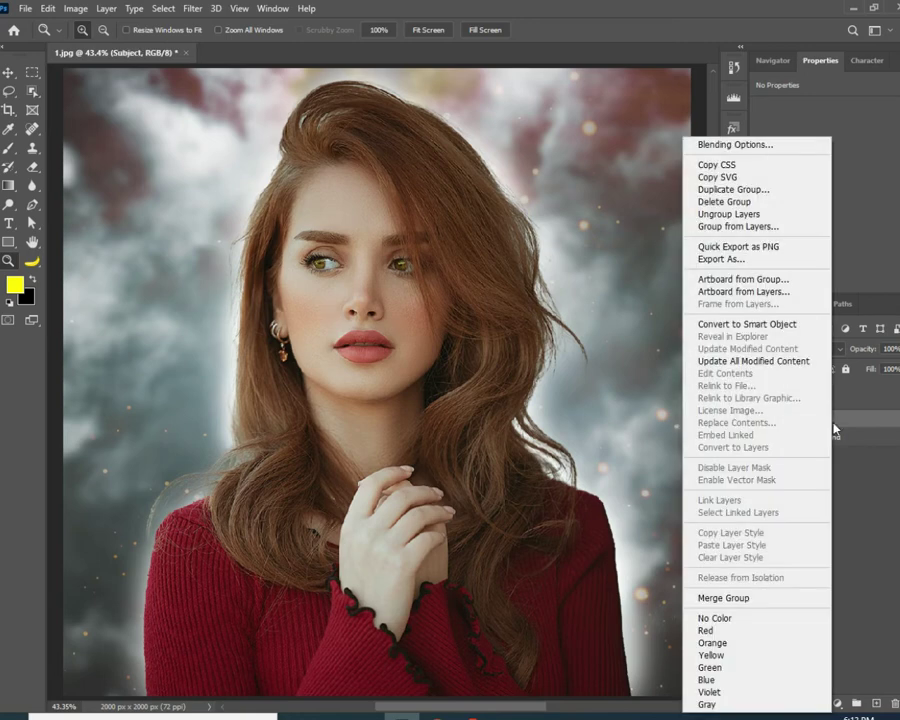
{"action": "left_click", "coordinate": [732, 679]}
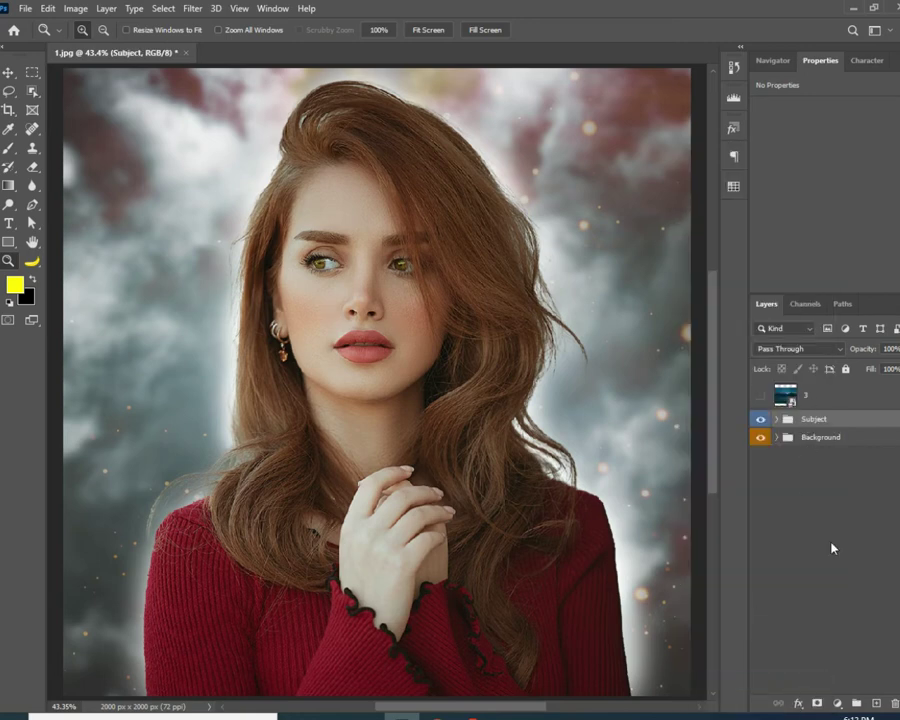
Add a Color Lookup adjustment layer above the Subject group, discarding the extra empty layer, and select its mask.
{"action": "left_click", "coordinate": [876, 703]}
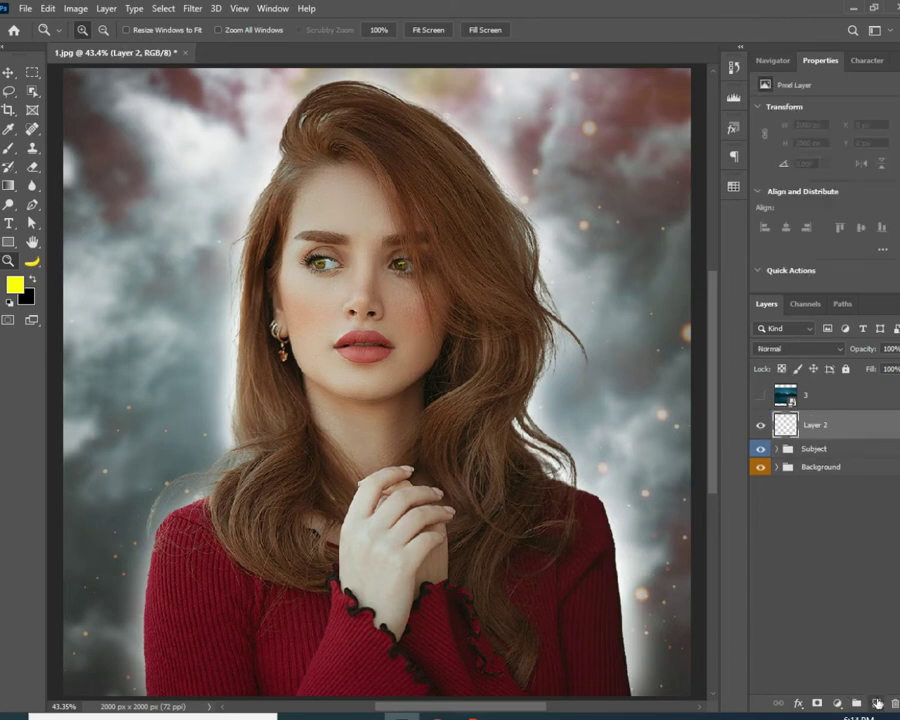
{"action": "left_click", "coordinate": [838, 704]}
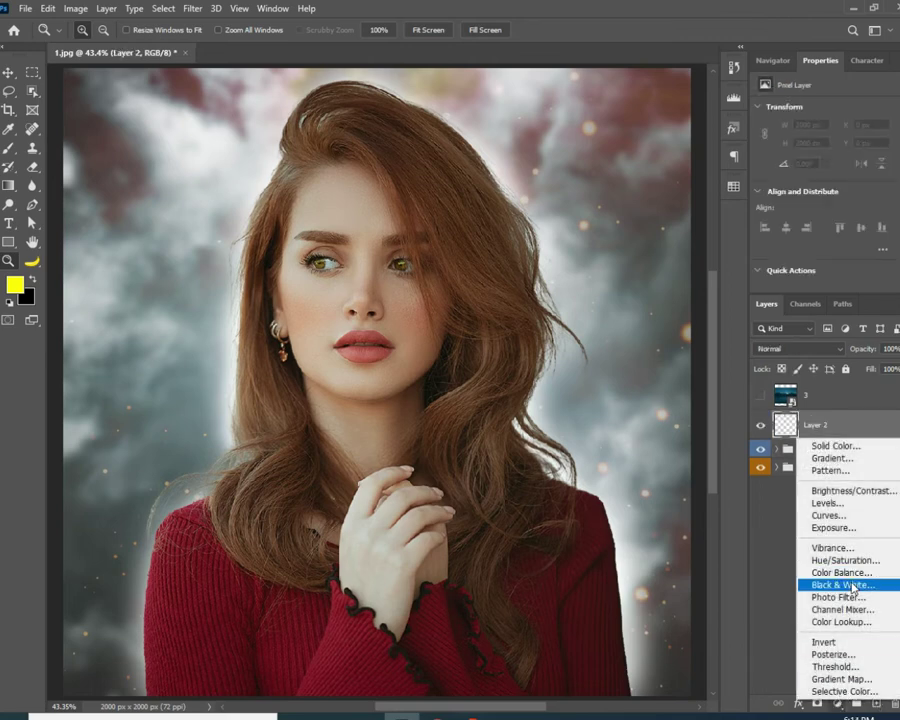
{"action": "left_click", "coordinate": [845, 622]}
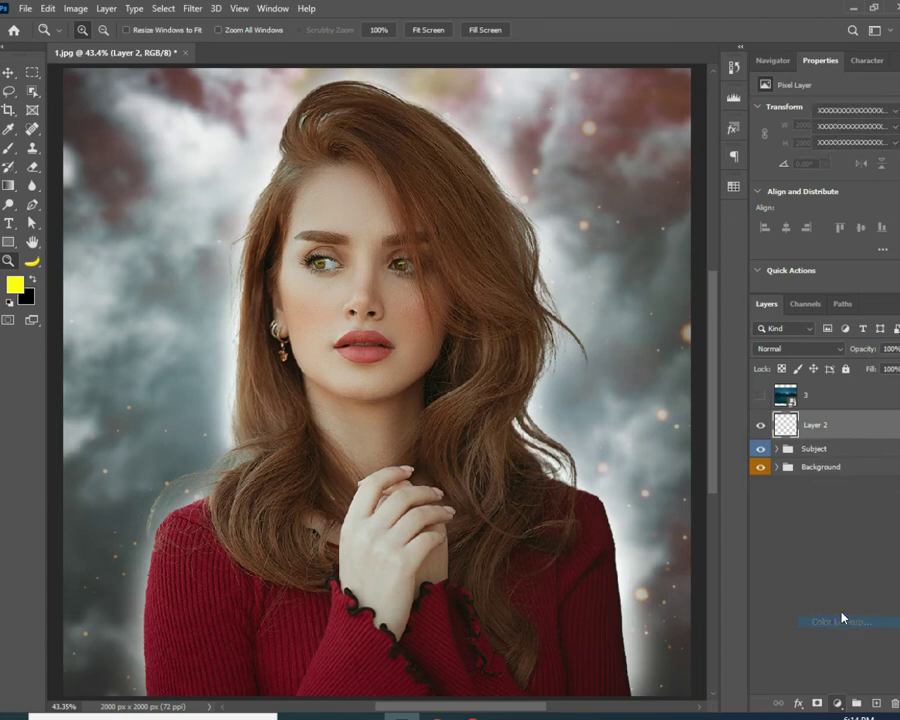
{"action": "left_click_drag", "start_coordinate": [858, 459], "coordinate": [895, 704]}
{"action": "left_click", "coordinate": [819, 424]}
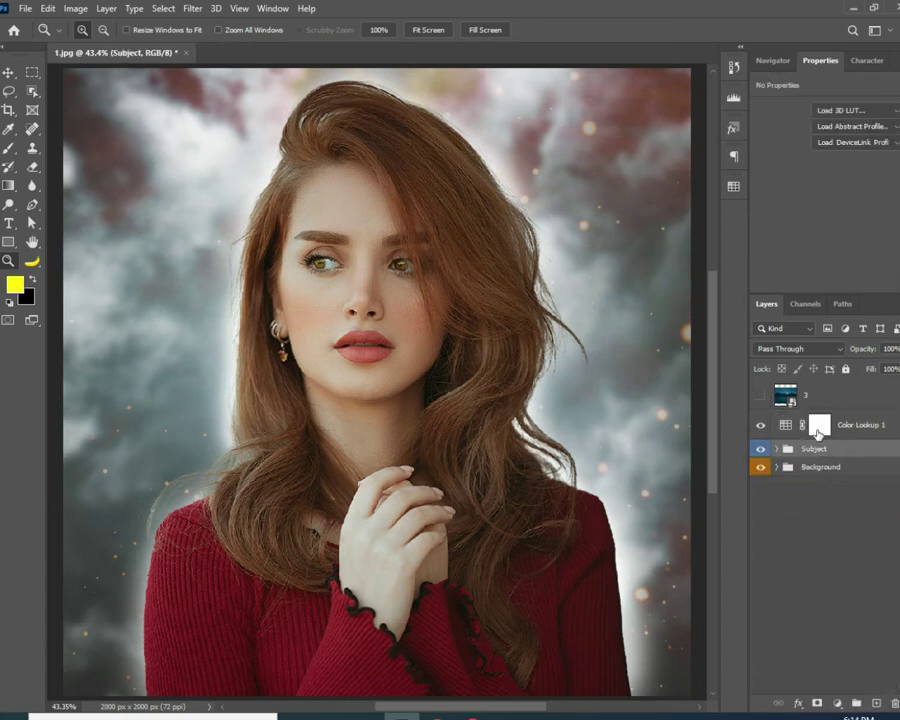
Apply the Moonlight.3DL 3D LUT to Color Lookup 1 and set the layer's blend mode to Color.
{"action": "left_click", "coordinate": [840, 110]}
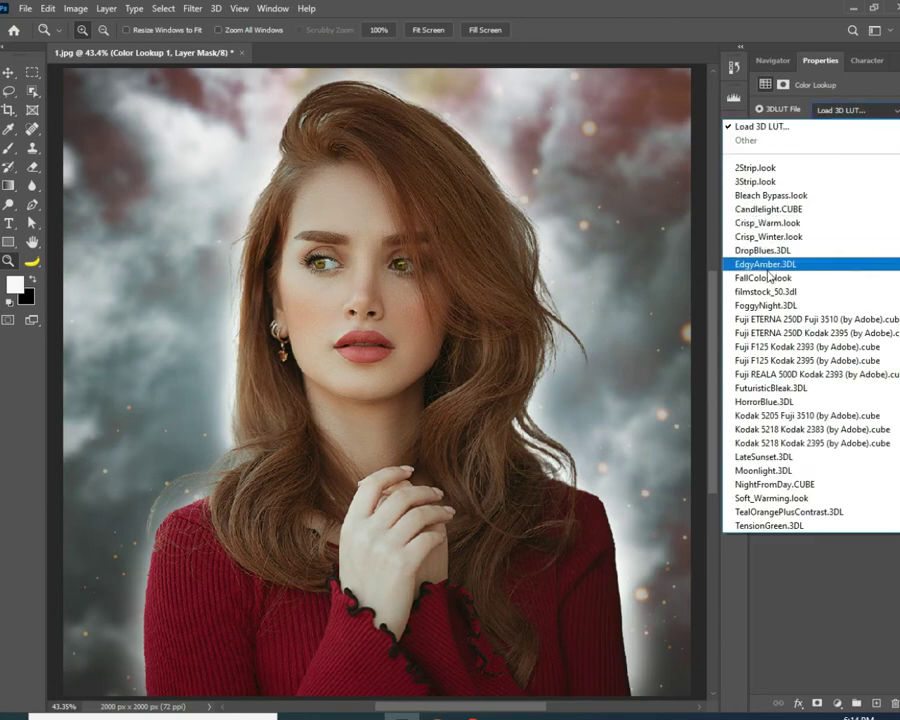
{"action": "left_click", "coordinate": [760, 470]}
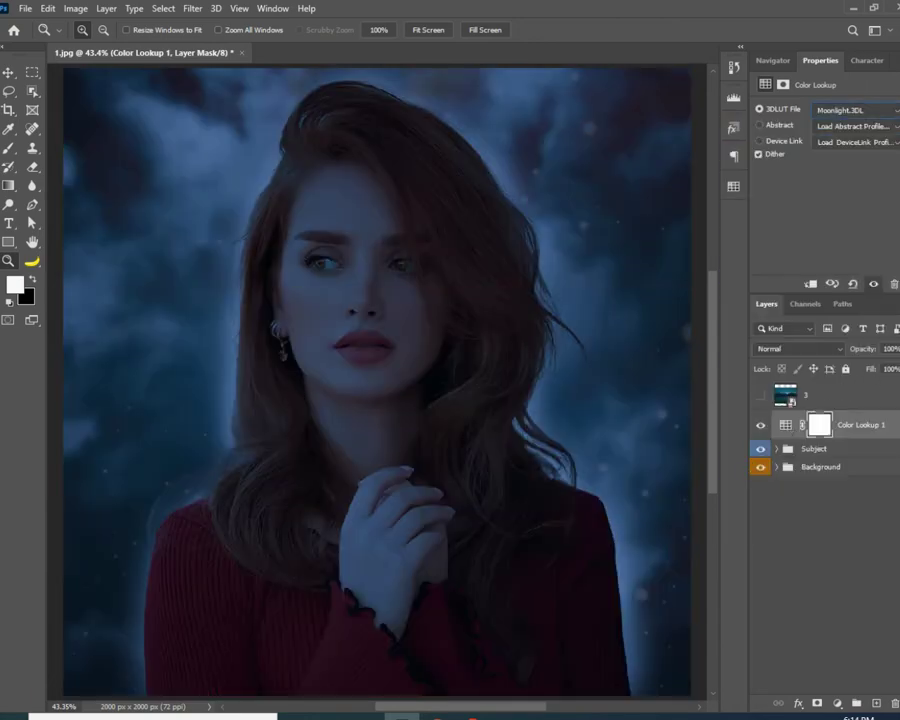
{"action": "left_click", "coordinate": [811, 349]}
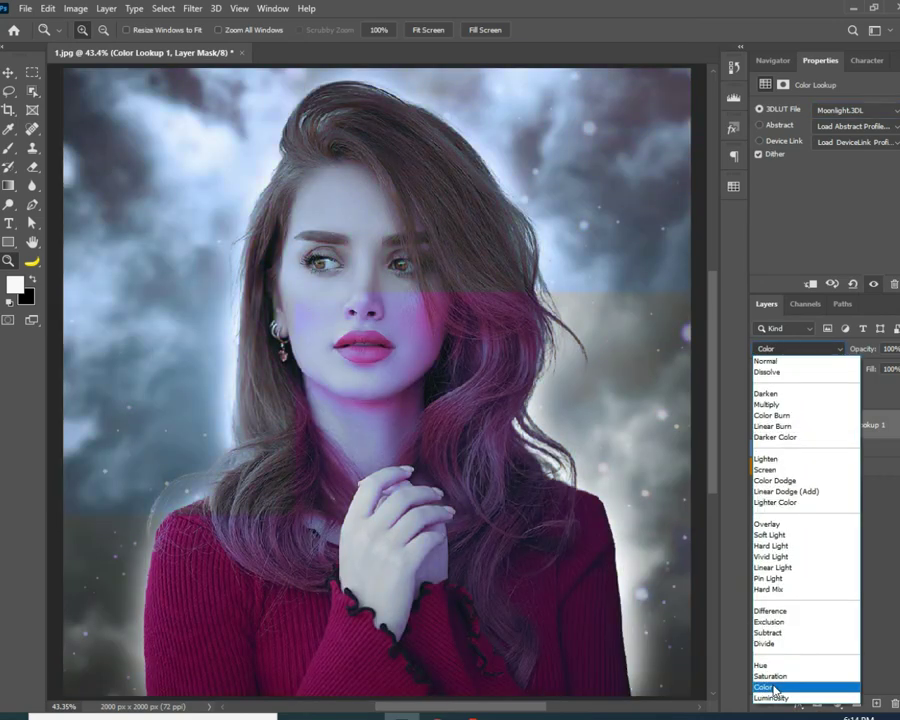
{"action": "left_click", "coordinate": [773, 690]}
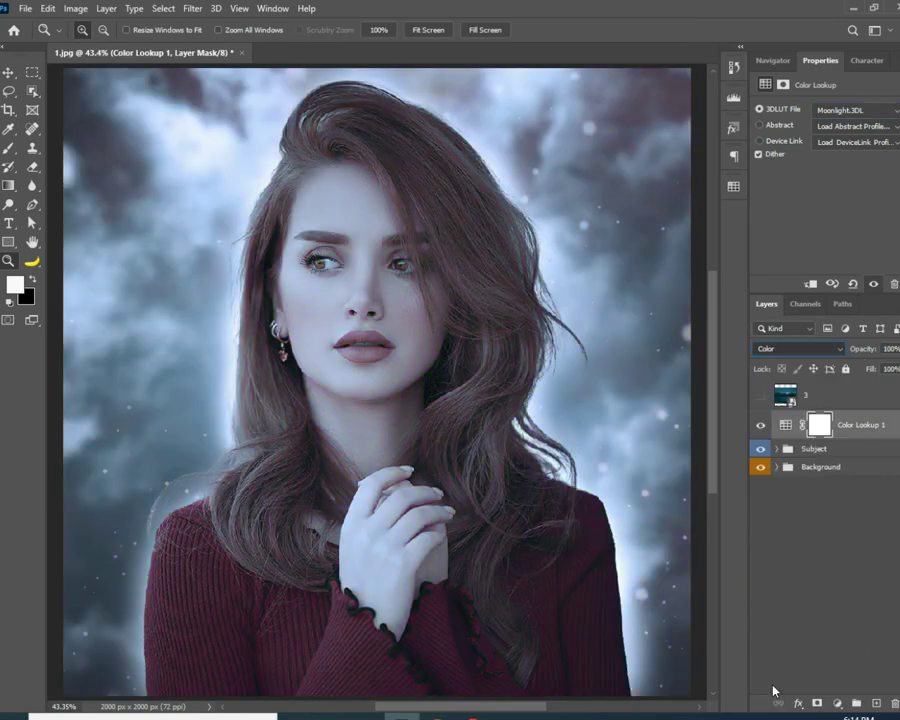
Add a Gradient Fill layer above Color Lookup 1 using the Purple_01 preset from the Purples group.
{"action": "left_click", "coordinate": [839, 704]}
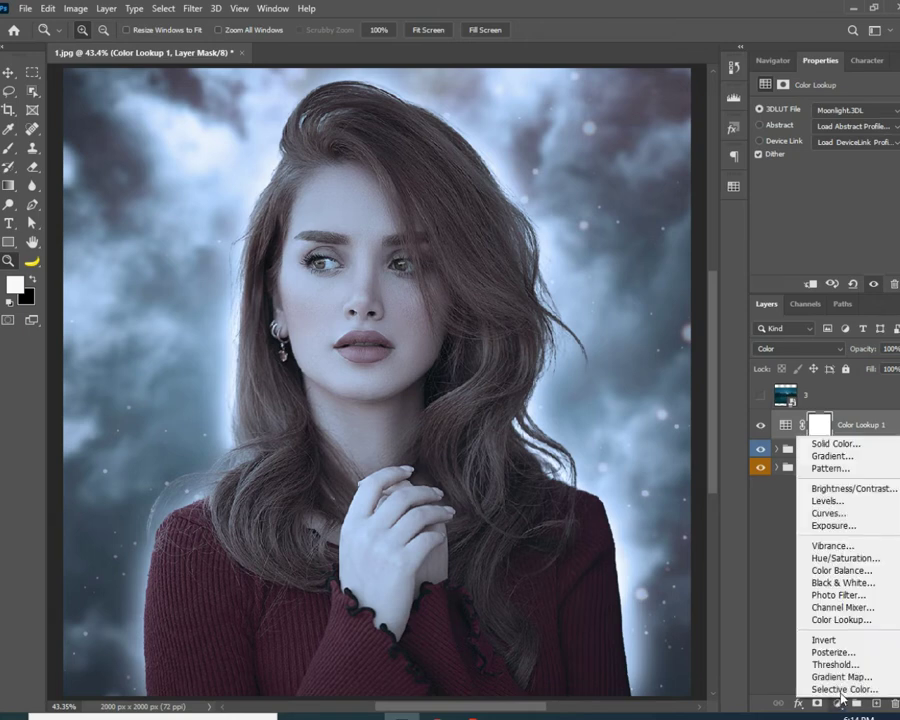
{"action": "left_click", "coordinate": [833, 456]}
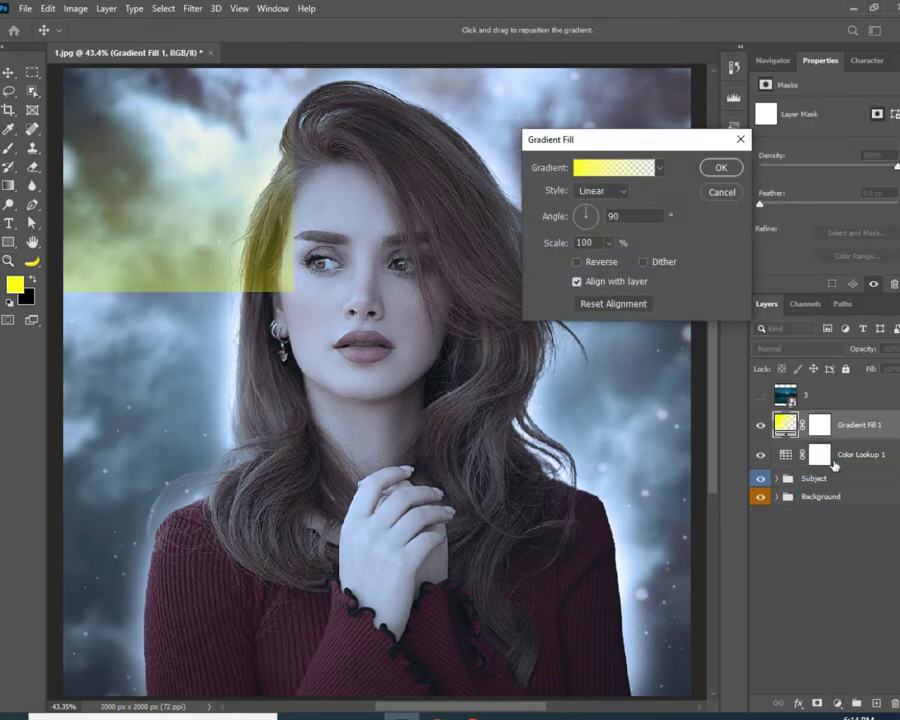
{"action": "left_click", "coordinate": [660, 169]}
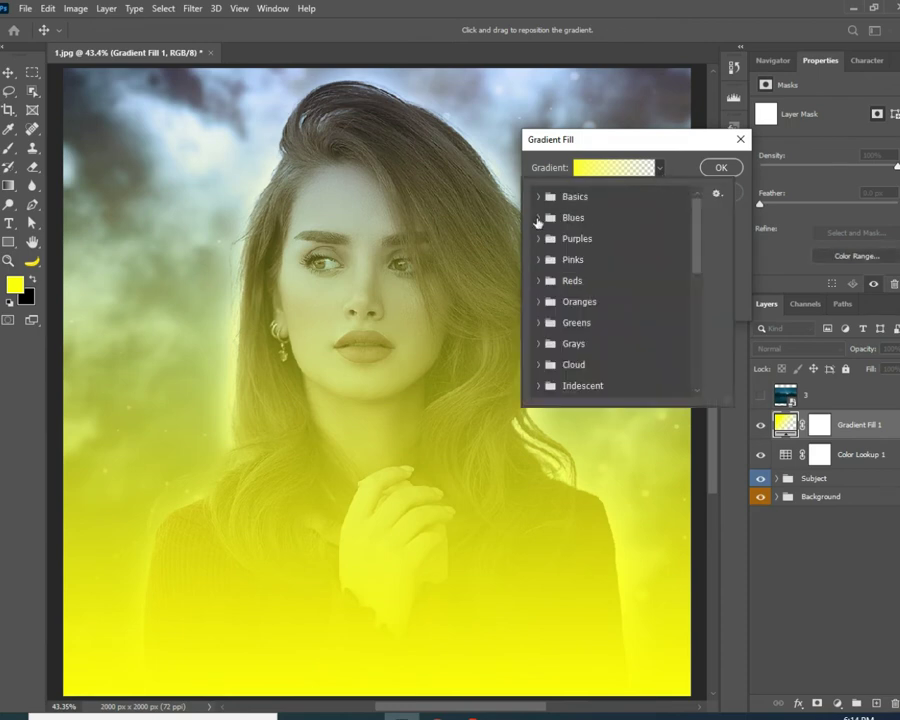
{"action": "left_click", "coordinate": [714, 195]}
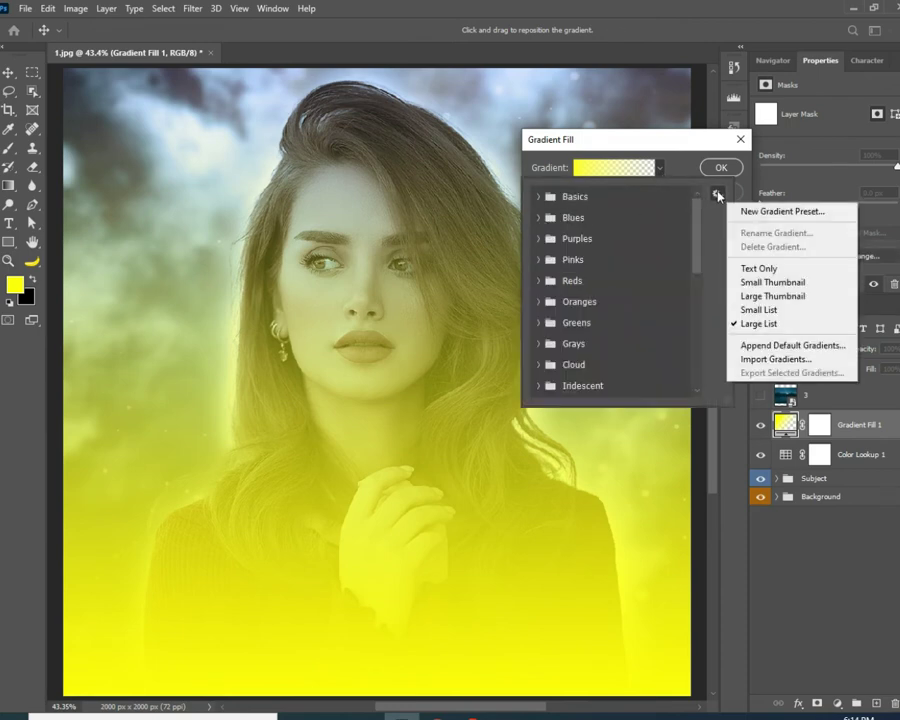
{"action": "left_click", "coordinate": [734, 325]}
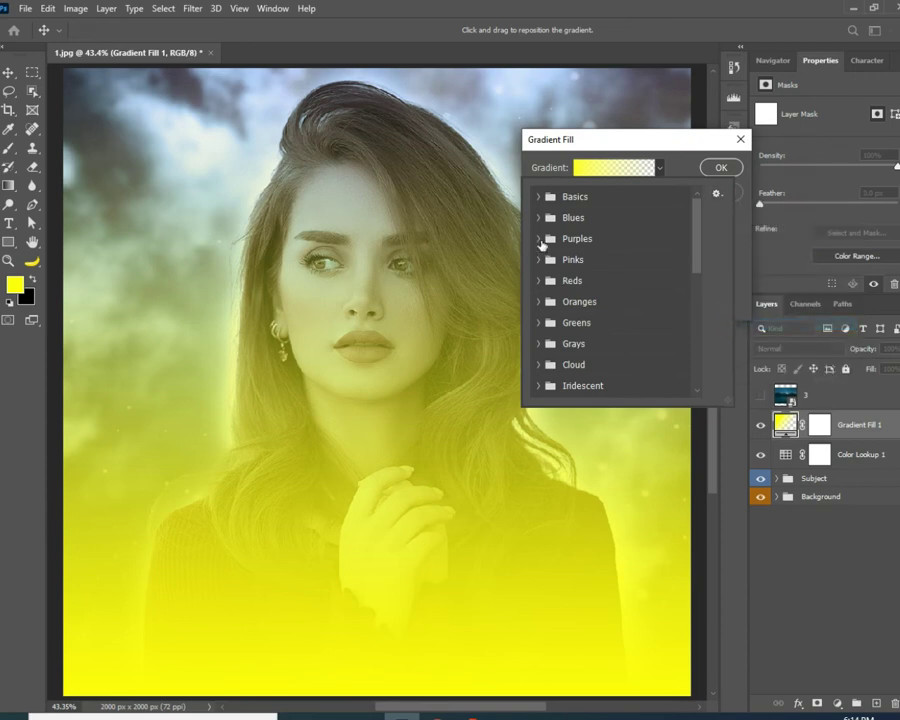
{"action": "left_click", "coordinate": [539, 241]}
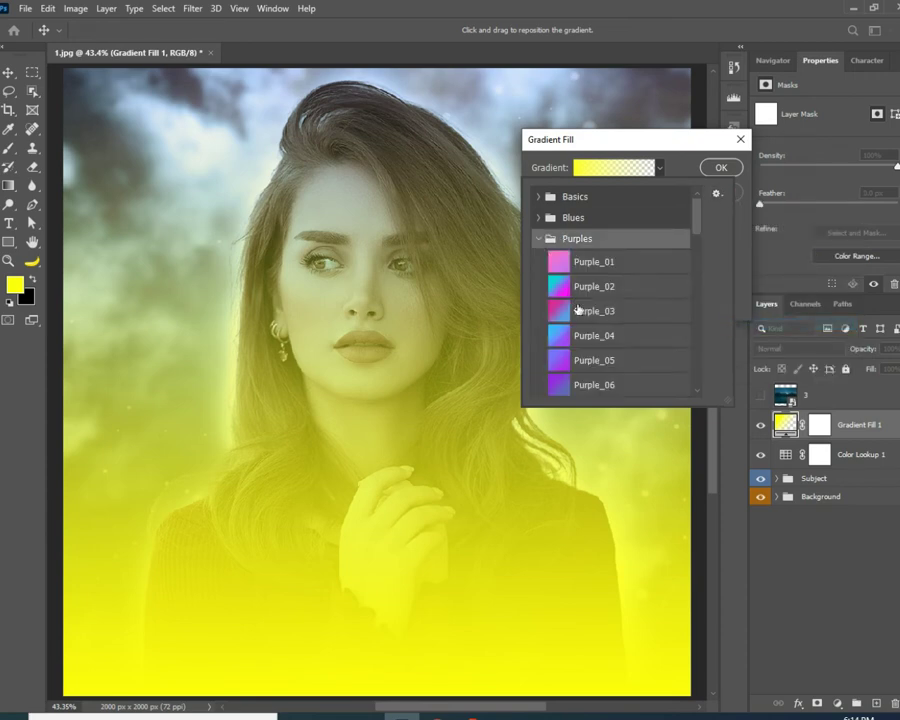
{"action": "double_click", "coordinate": [572, 262]}
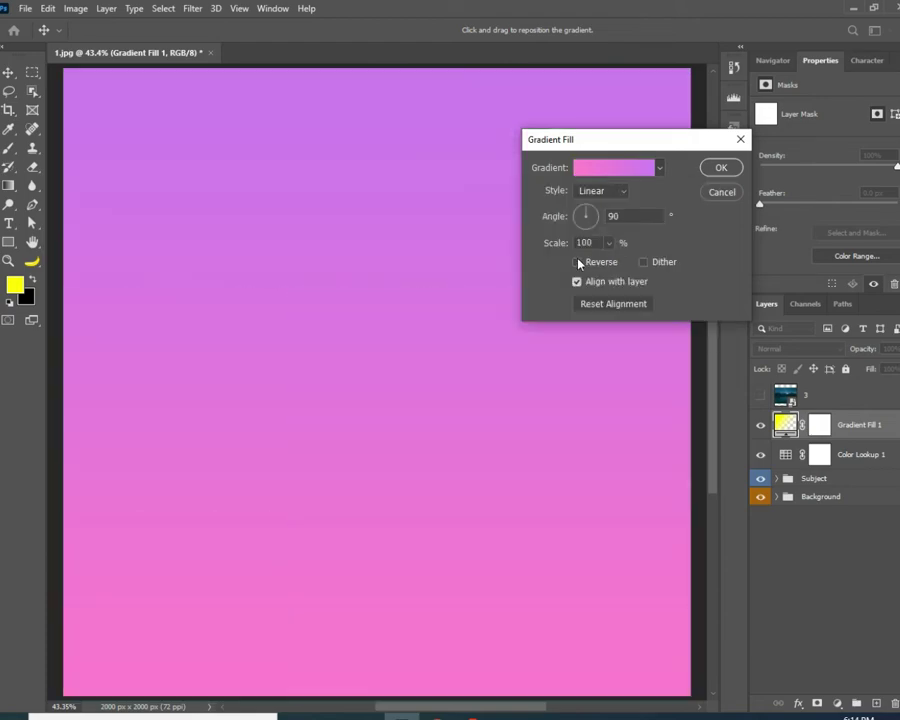
{"action": "left_click", "coordinate": [717, 167]}
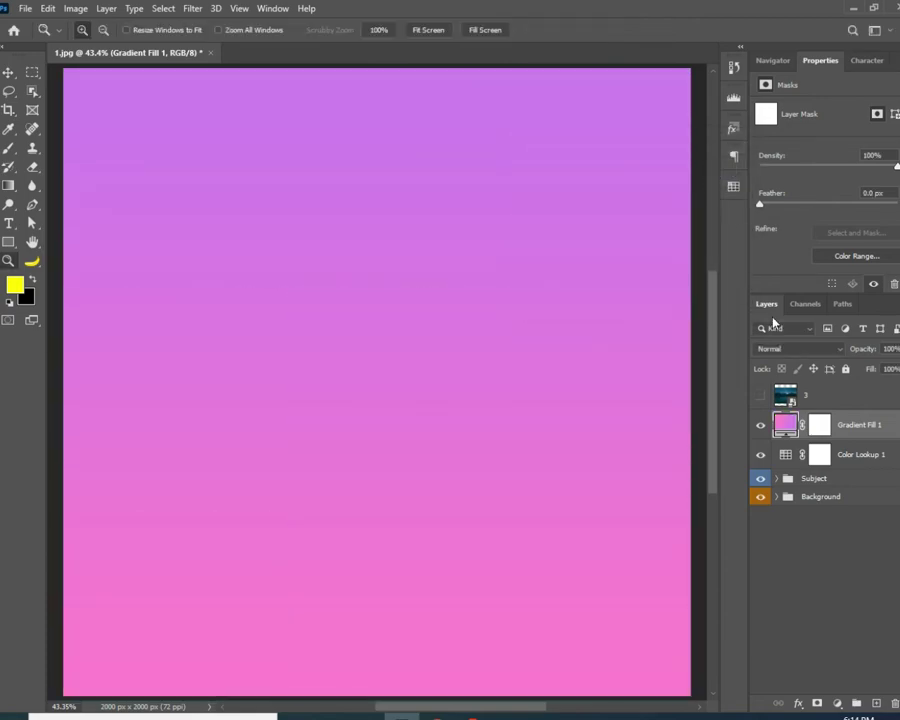
Blend the Gradient Fill 1 layer in Soft Light mode and reduce its fill to 66%.
{"action": "left_click", "coordinate": [800, 357]}
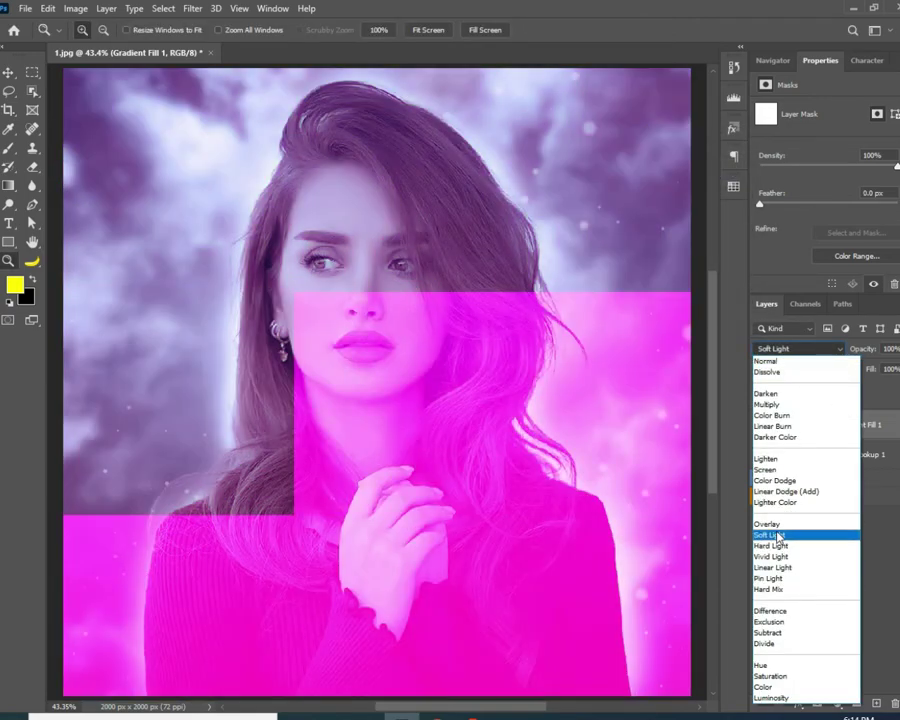
{"action": "left_click", "coordinate": [778, 537]}
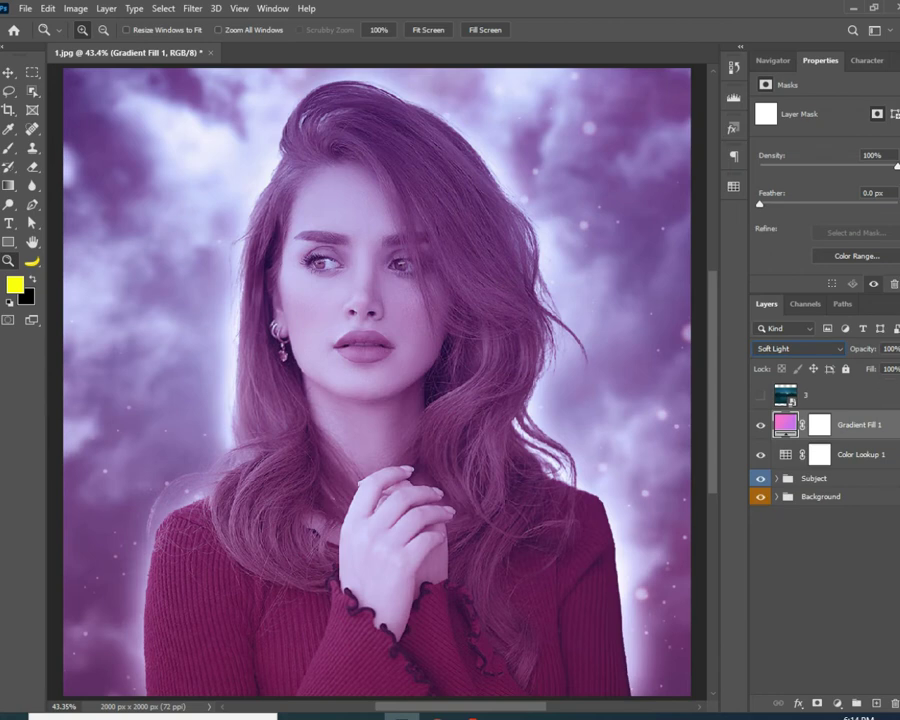
{"action": "left_click", "coordinate": [898, 370]}
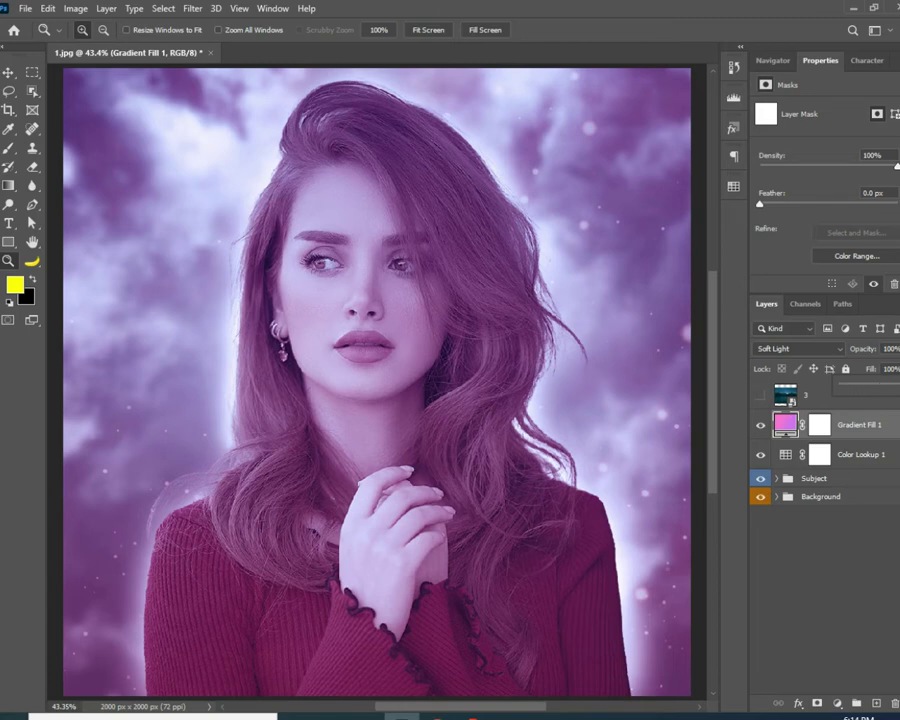
{"action": "left_click_drag", "start_coordinate": [887, 388], "coordinate": [888, 391]}
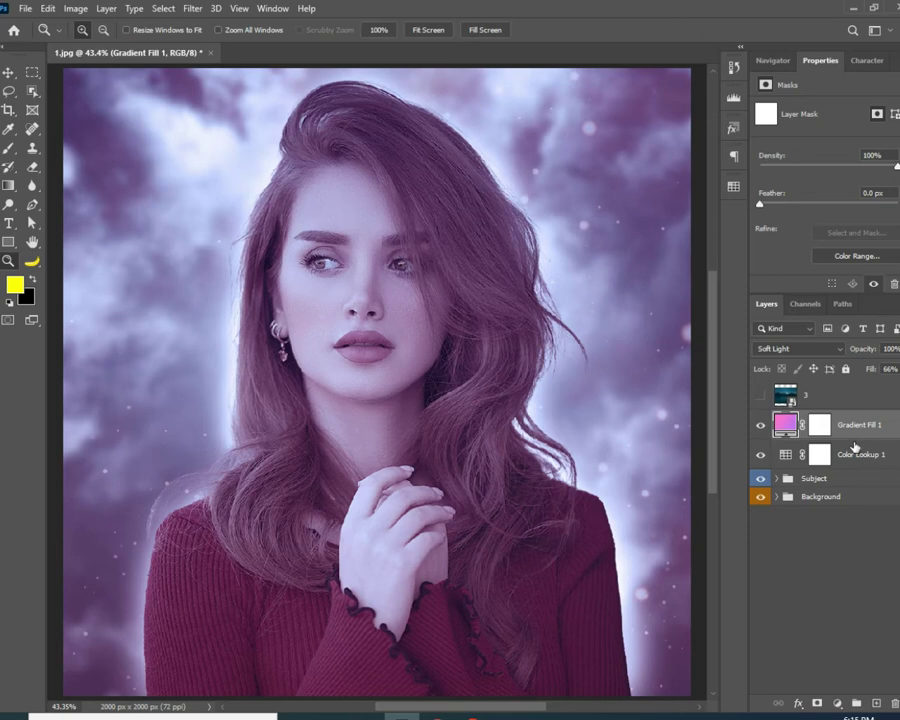
Add a Curves adjustment layer above Gradient Fill 1 and select it for editing.
{"action": "left_click", "coordinate": [836, 705]}
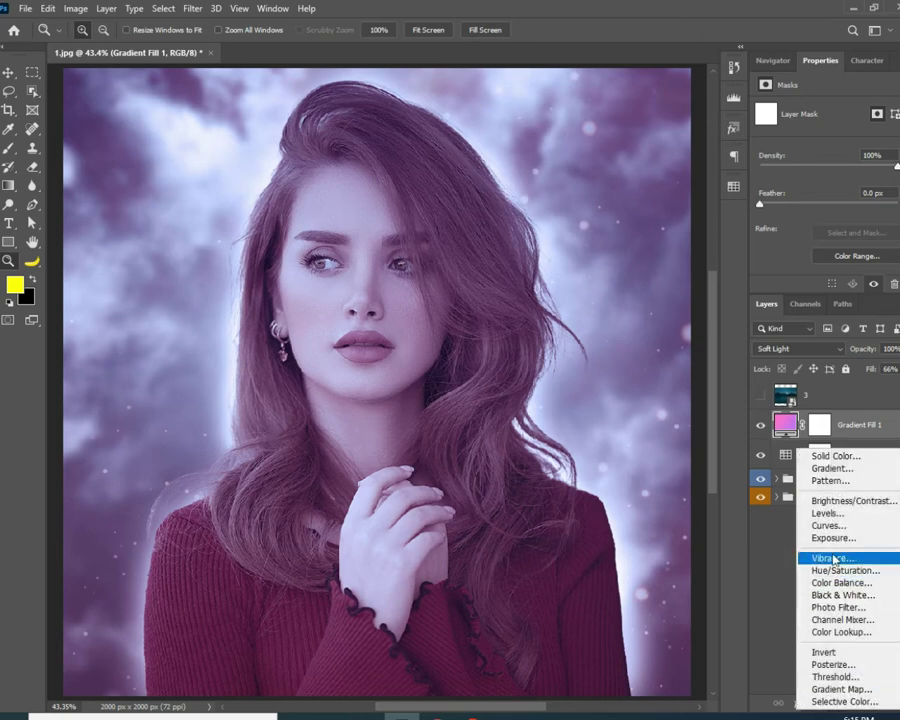
{"action": "left_click", "coordinate": [826, 526]}
{"action": "left_click", "coordinate": [826, 526]}
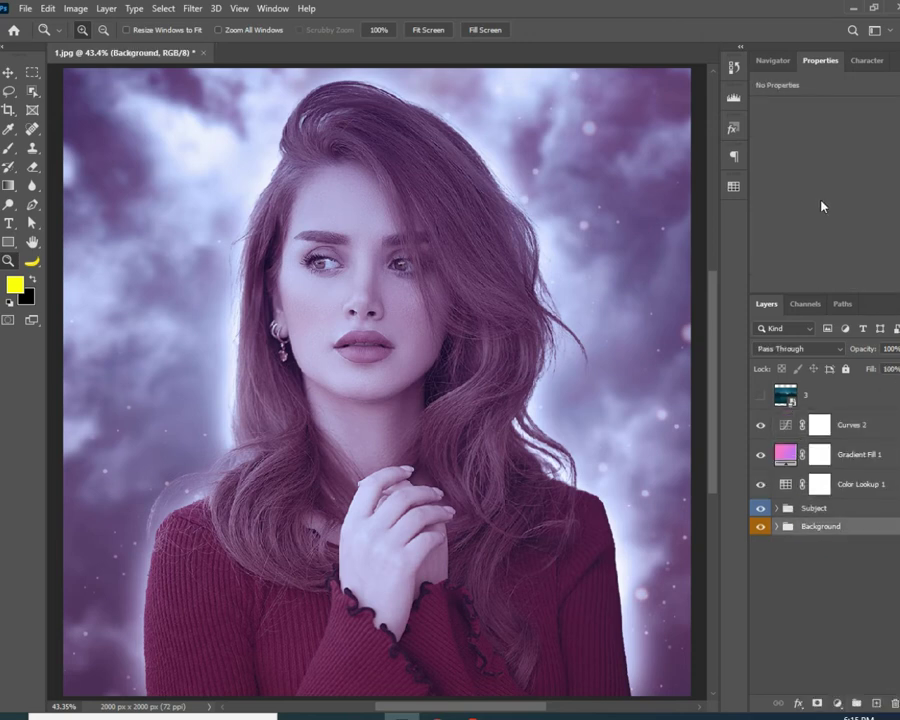
{"action": "left_click", "coordinate": [850, 425]}
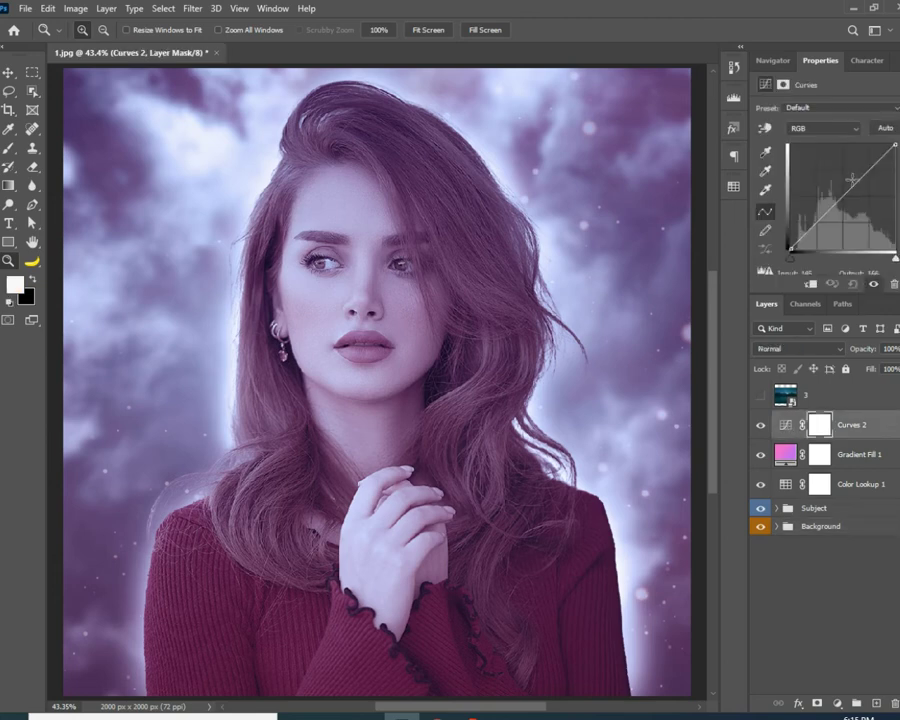
{"action": "left_click_drag", "start_coordinate": [860, 179], "coordinate": [860, 178]}
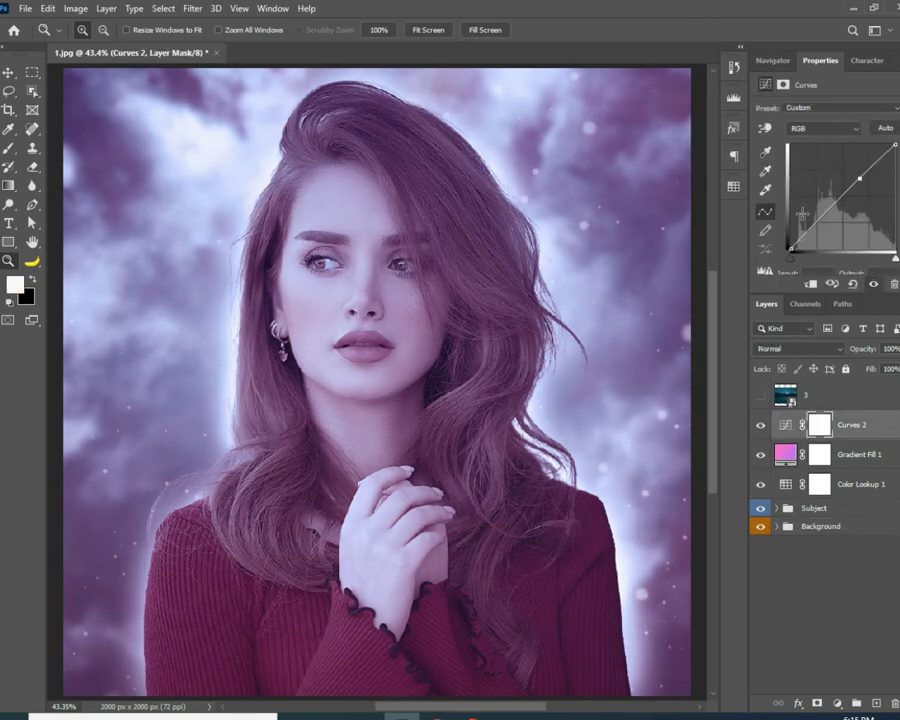
{"action": "left_click_drag", "start_coordinate": [818, 217], "coordinate": [825, 236]}
{"action": "left_click", "coordinate": [852, 284]}
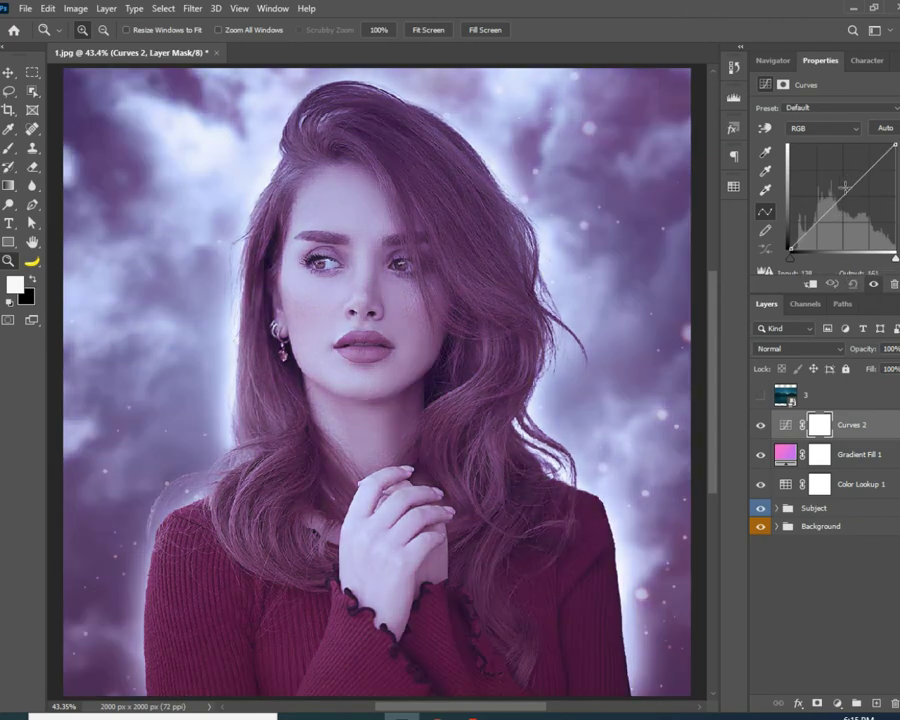
Shape Curves 2 with on-image adjustment, brightening the cheek tones and darkening the shadow under the jaw, and reduce the layer's fill to 49%.
{"action": "left_click", "coordinate": [764, 128]}
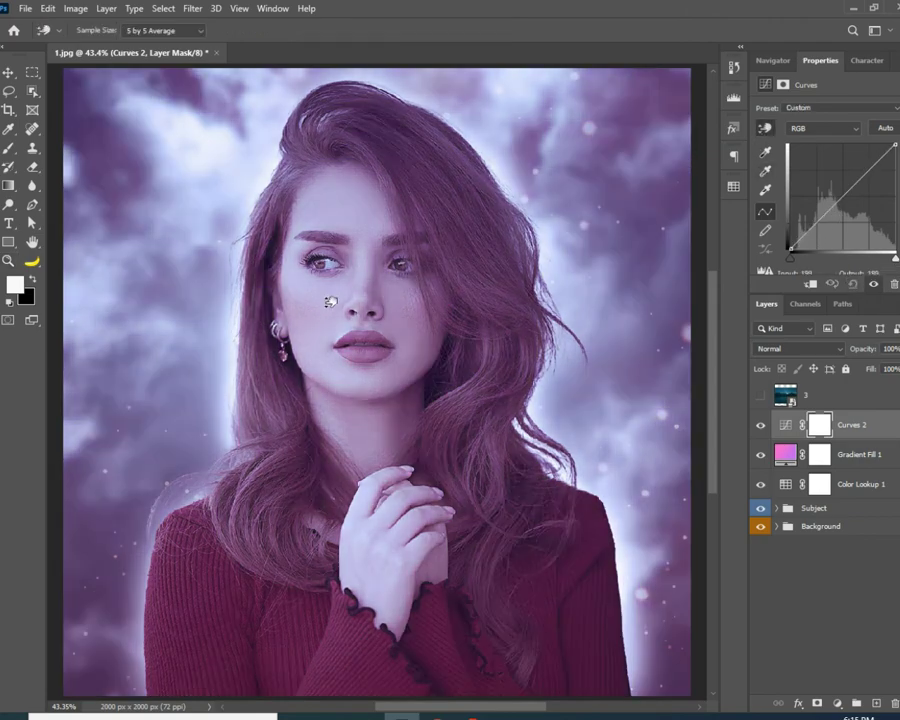
{"action": "left_click_drag", "start_coordinate": [327, 297], "coordinate": [326, 285]}
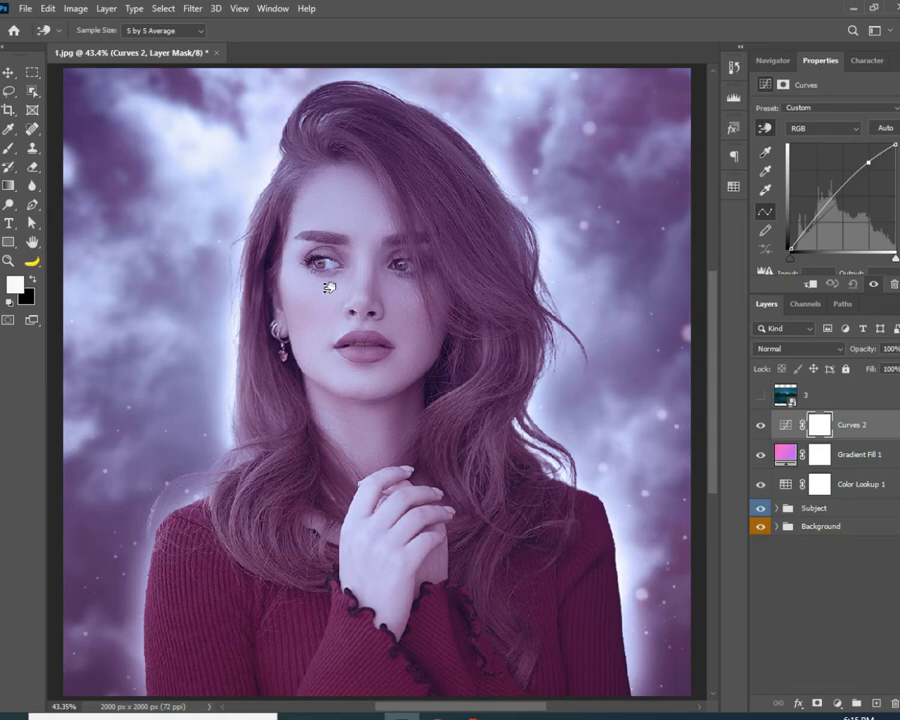
{"action": "left_click_drag", "start_coordinate": [410, 384], "coordinate": [408, 406]}
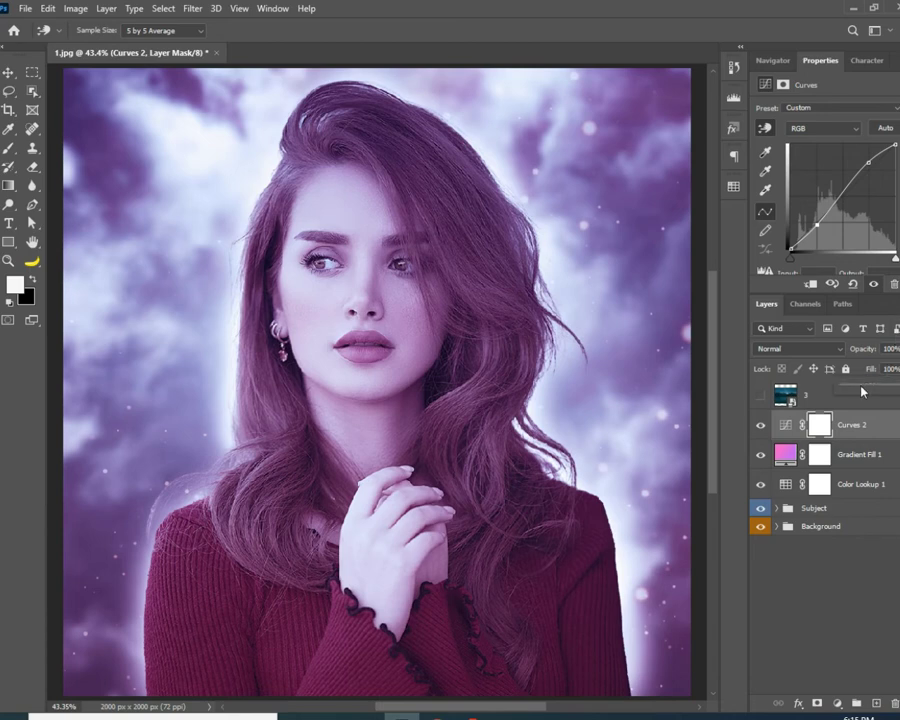
{"action": "mouse_move", "coordinate": [861, 391]}
{"action": "left_mouse_down"}
{"action": "mouse_move", "coordinate": [880, 391]}
{"action": "mouse_move", "coordinate": [871, 392]}
{"action": "left_mouse_up"}
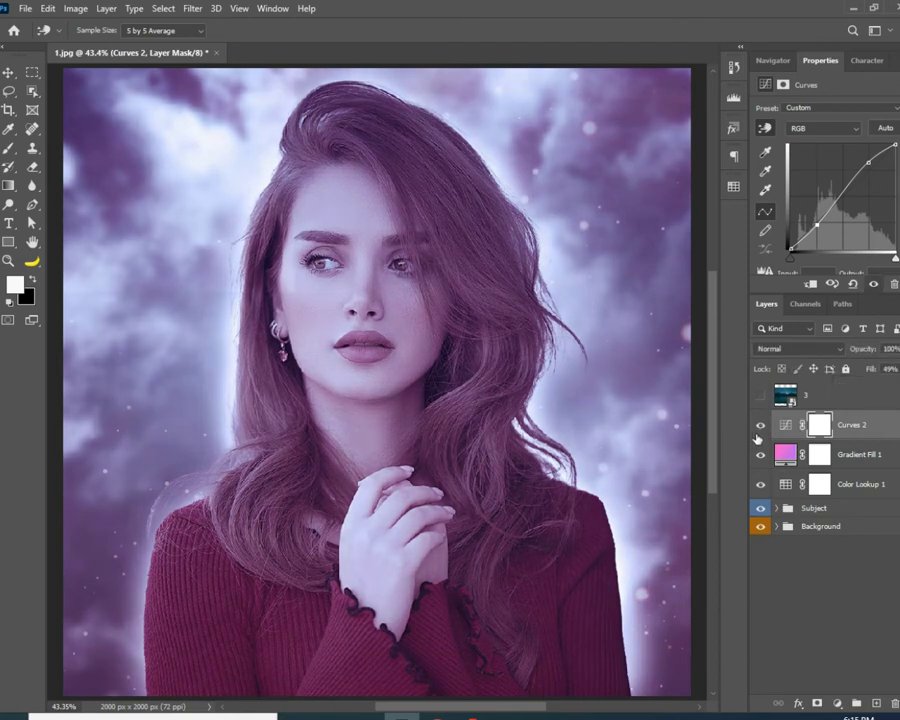
Invert the Curves 2 layer mask to hide the curves adjustment across the whole image.
{"action": "left_click", "coordinate": [814, 424]}
{"action": "key", "text": "z"}
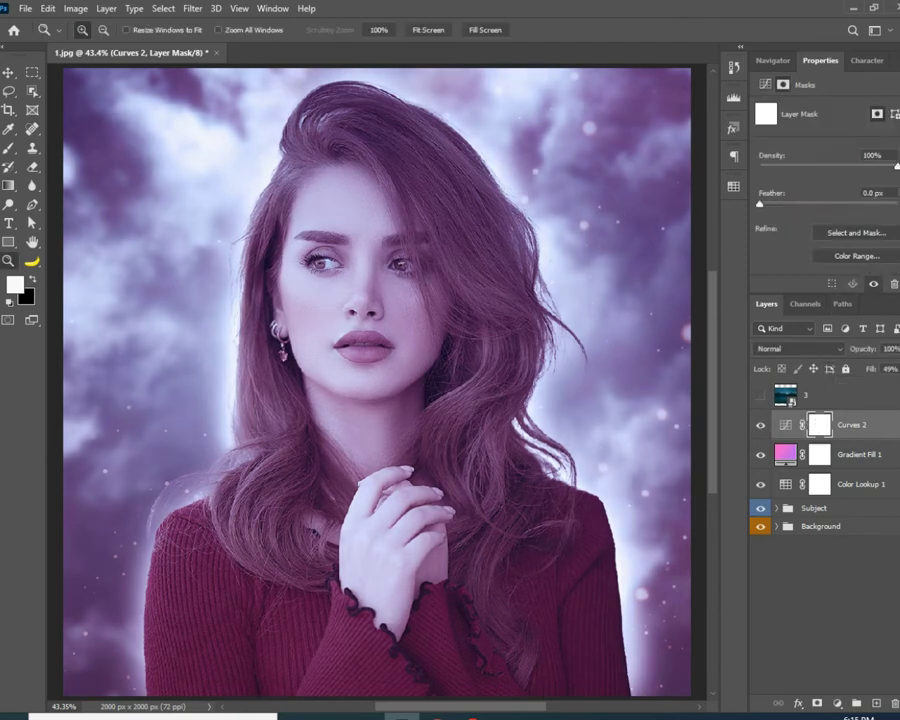
{"action": "scroll", "coordinate": [830, 200], "scroll_direction": "down", "scroll_amount": 1}
{"action": "left_click", "coordinate": [857, 261]}
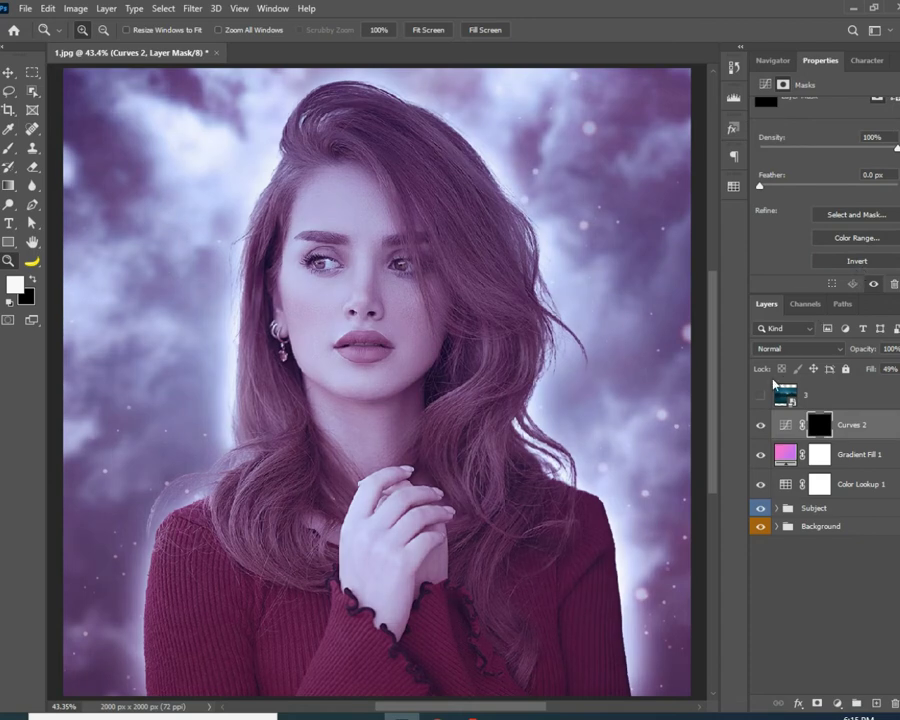
Paint the Curves 2 mask white over the face, neck and hands with a 794 px brush, and reduce the layer's fill to 41%.
{"action": "key", "text": "b"}
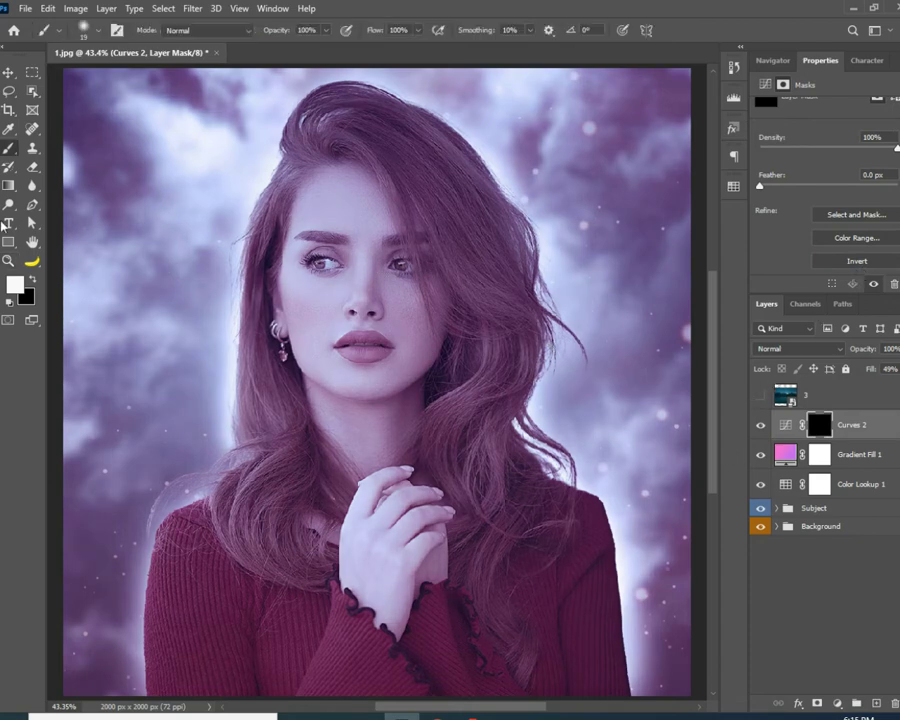
{"action": "right_click", "coordinate": [8, 150]}
{"action": "left_click", "coordinate": [36, 152]}
{"action": "mouse_move", "coordinate": [355, 300]}
{"action": "left_mouse_down"}
{"action": "mouse_move", "coordinate": [480, 322]}
{"action": "mouse_move", "coordinate": [470, 320]}
{"action": "left_mouse_up"}
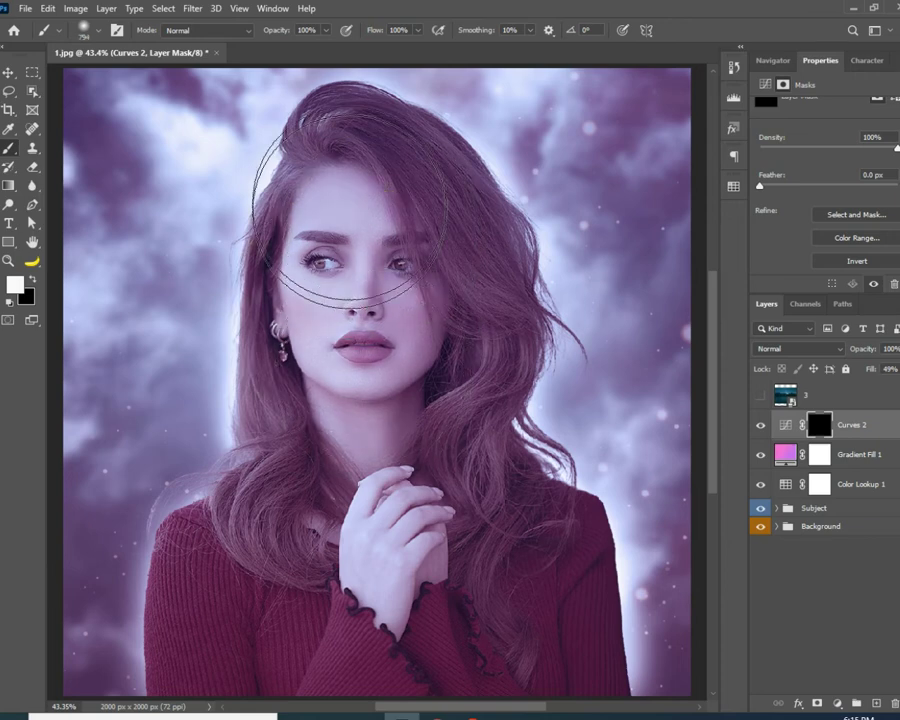
{"action": "mouse_move", "coordinate": [402, 532]}
{"action": "left_mouse_down"}
{"action": "mouse_move", "coordinate": [424, 256]}
{"action": "mouse_move", "coordinate": [352, 462]}
{"action": "mouse_move", "coordinate": [404, 522]}
{"action": "left_mouse_up"}
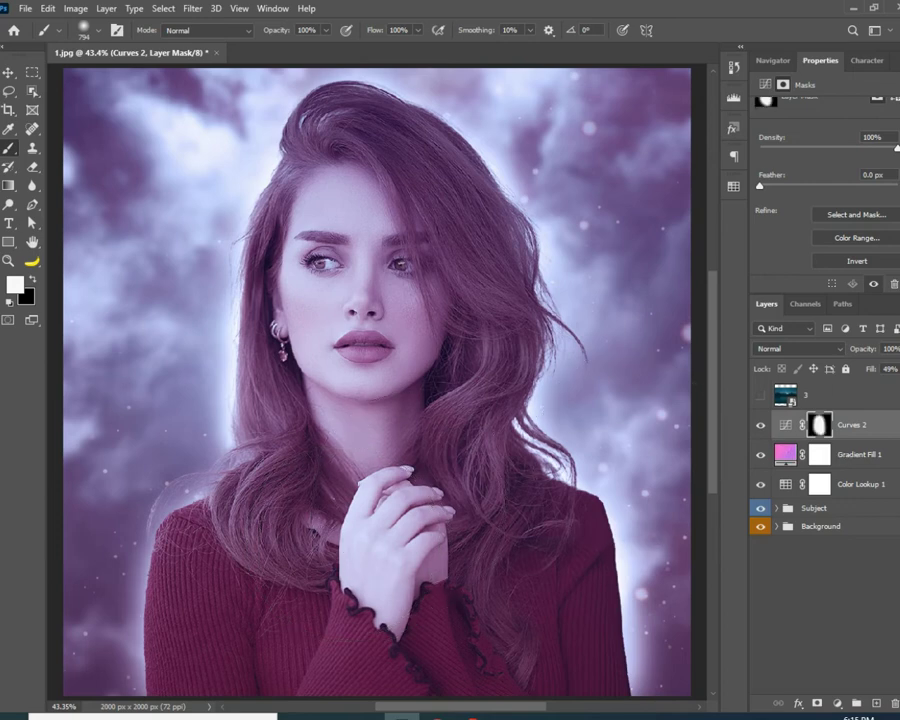
{"action": "left_click", "coordinate": [897, 369]}
{"action": "left_click_drag", "start_coordinate": [876, 386], "coordinate": [872, 396]}
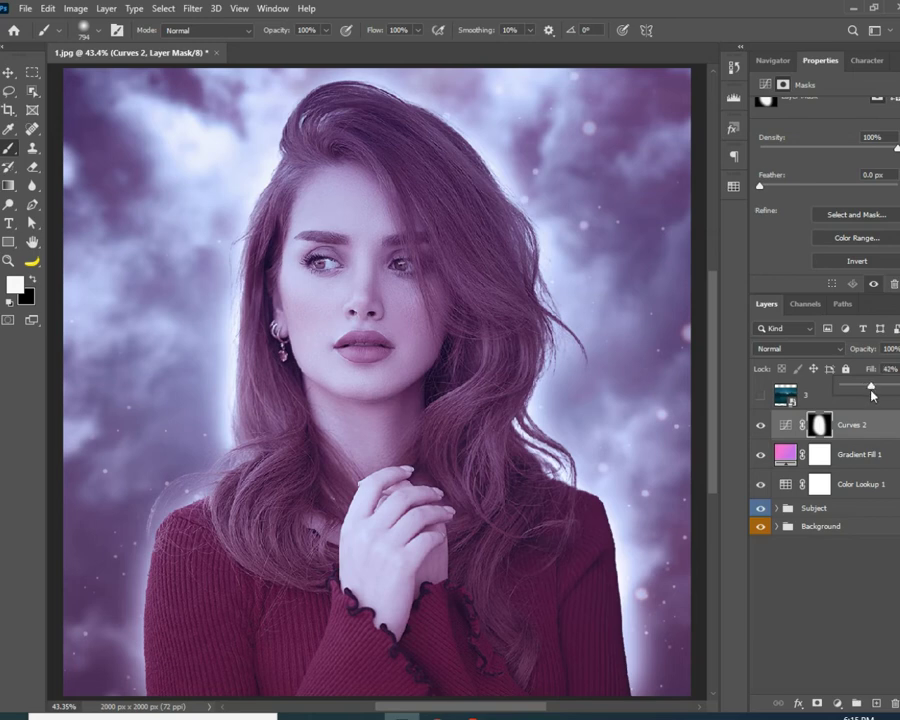
Group the Color Lookup 1, Gradient Fill 1 and Curves 2 layers, and place layer 3 visibly beneath the new group.
{"action": "left_click", "coordinate": [806, 506]}
{"action": "left_click", "coordinate": [848, 484]}
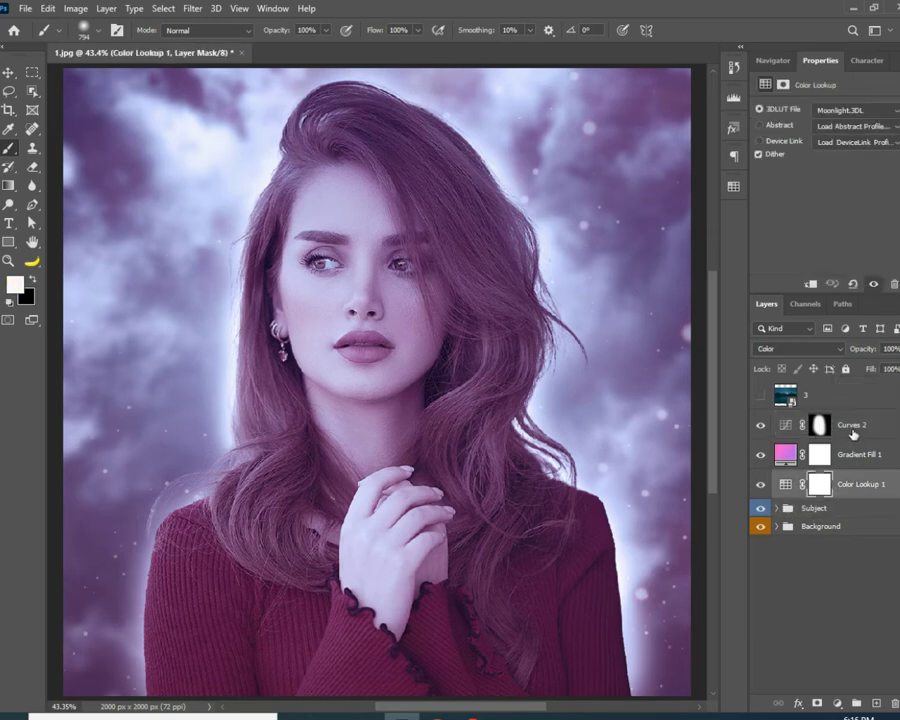
{"action": "left_click", "coordinate": [851, 432], "text": "shift"}
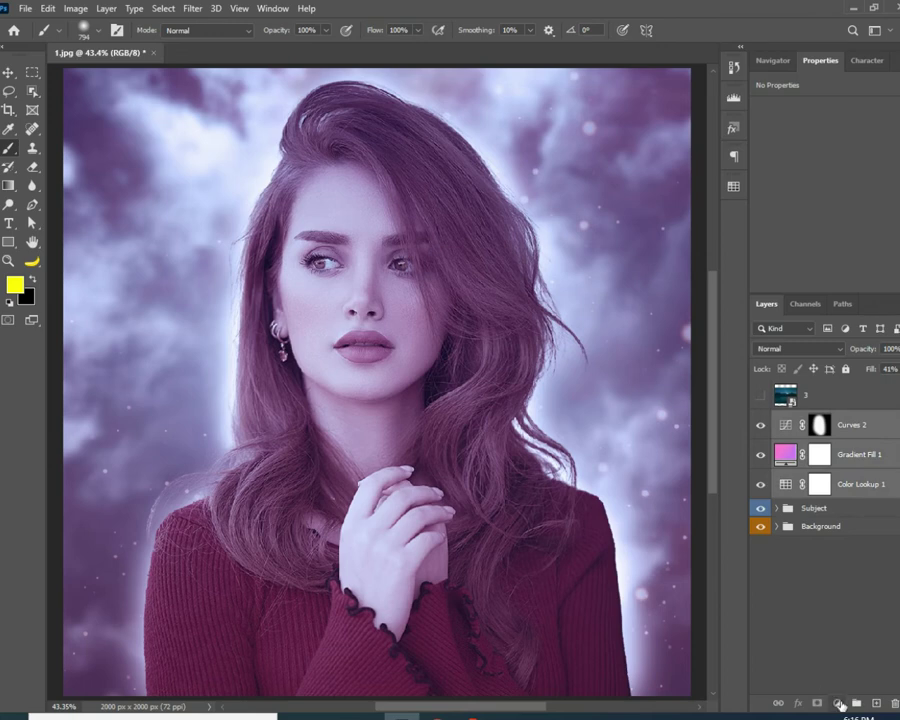
{"action": "key", "text": "ctrl+g"}
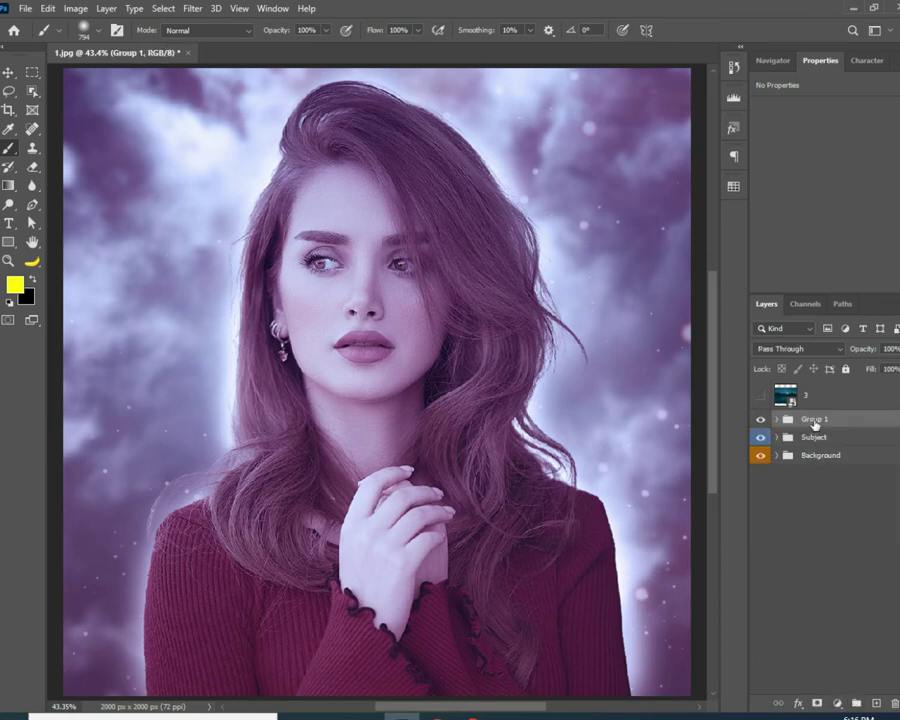
{"action": "left_click_drag", "start_coordinate": [812, 401], "coordinate": [817, 428]}
{"action": "left_click", "coordinate": [760, 413]}
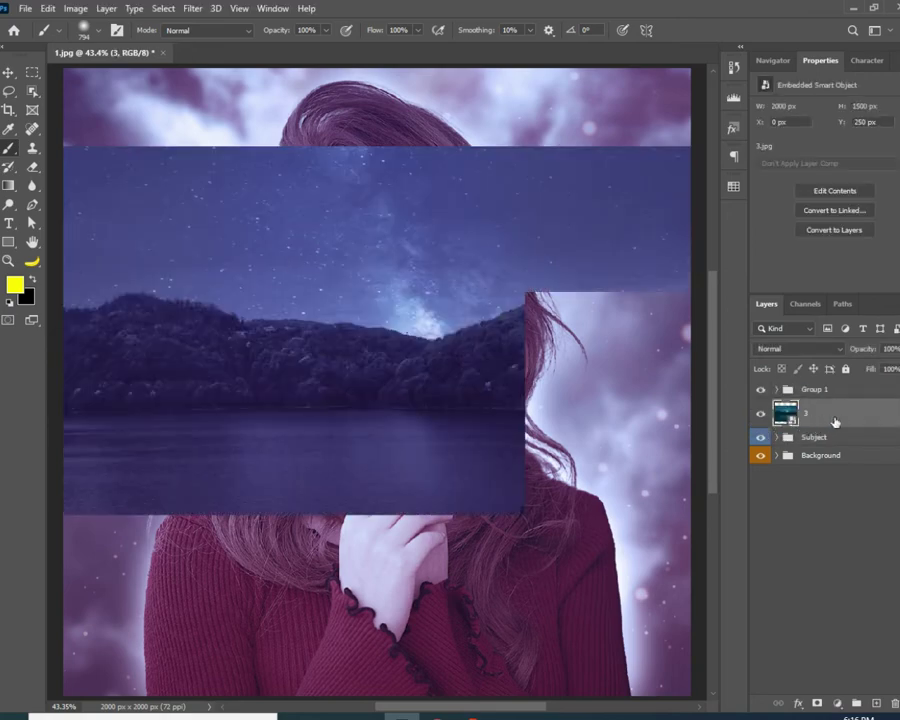
Free-transform the starry lake layer 3, enlarging it to about 64% and moving it down over the lower part of the canvas.
{"action": "key", "text": "z"}
{"action": "left_click", "coordinate": [446, 410], "text": "alt"}
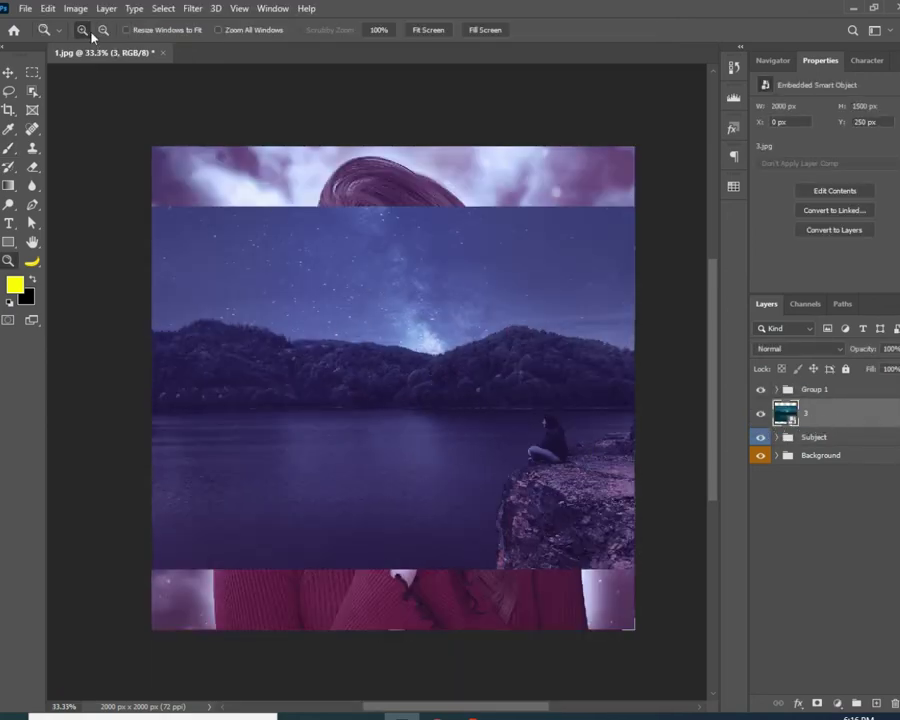
{"action": "left_click", "coordinate": [48, 9]}
{"action": "left_click", "coordinate": [94, 325]}
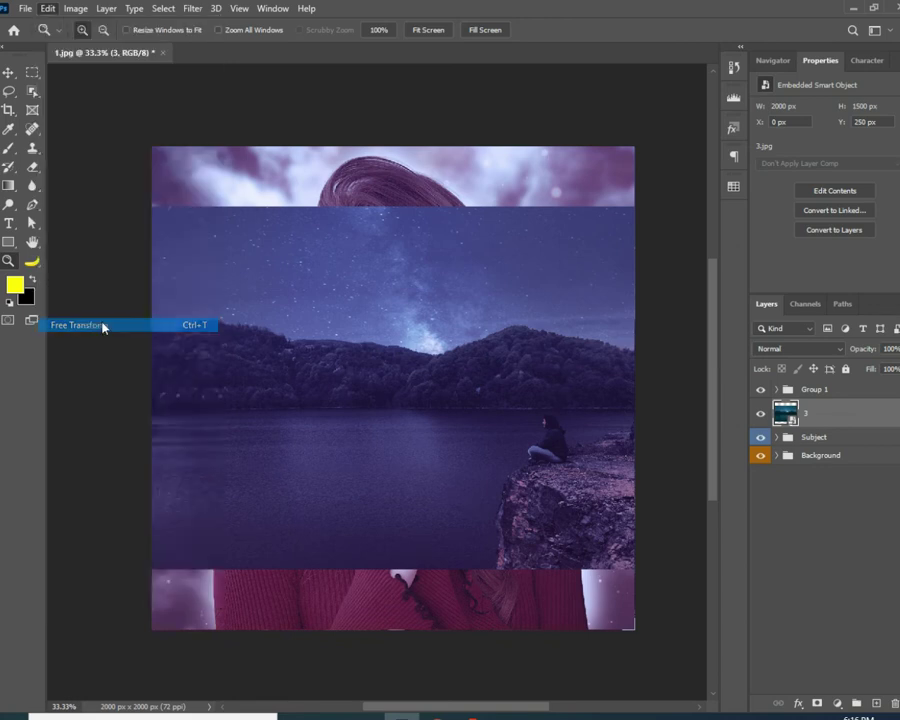
{"action": "left_click_drag", "start_coordinate": [438, 474], "coordinate": [446, 549]}
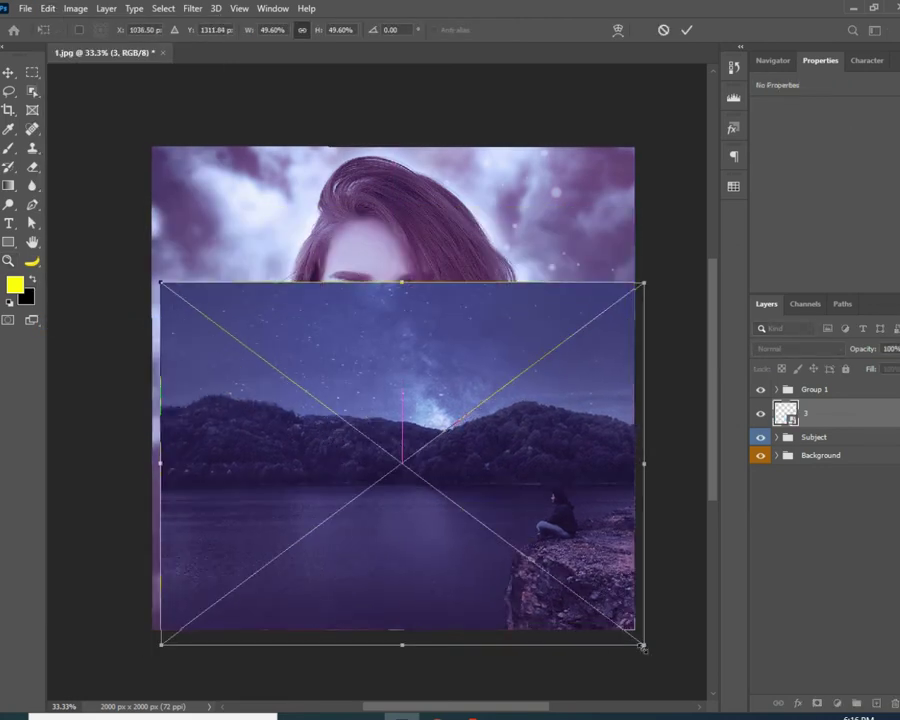
{"action": "left_click_drag", "start_coordinate": [643, 647], "coordinate": [706, 692]}
{"action": "left_click_drag", "start_coordinate": [459, 514], "coordinate": [458, 566]}
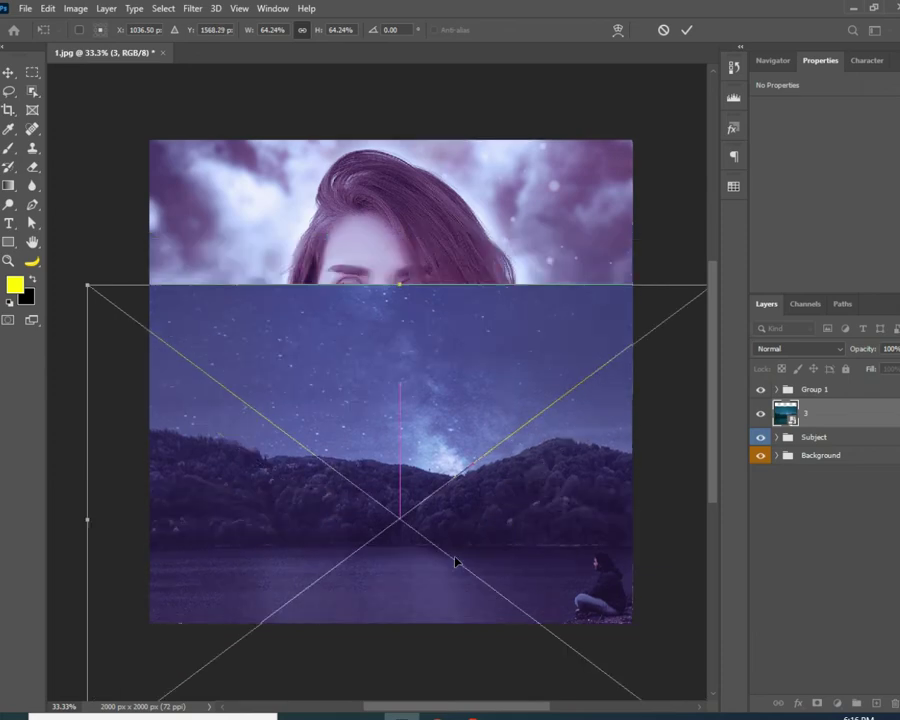
Blend layer 3 in Screen mode, and scale it to 65.67% with its centre at X 1132, Y 2000 px.
{"action": "left_click", "coordinate": [816, 350]}
{"action": "left_click", "coordinate": [777, 468]}
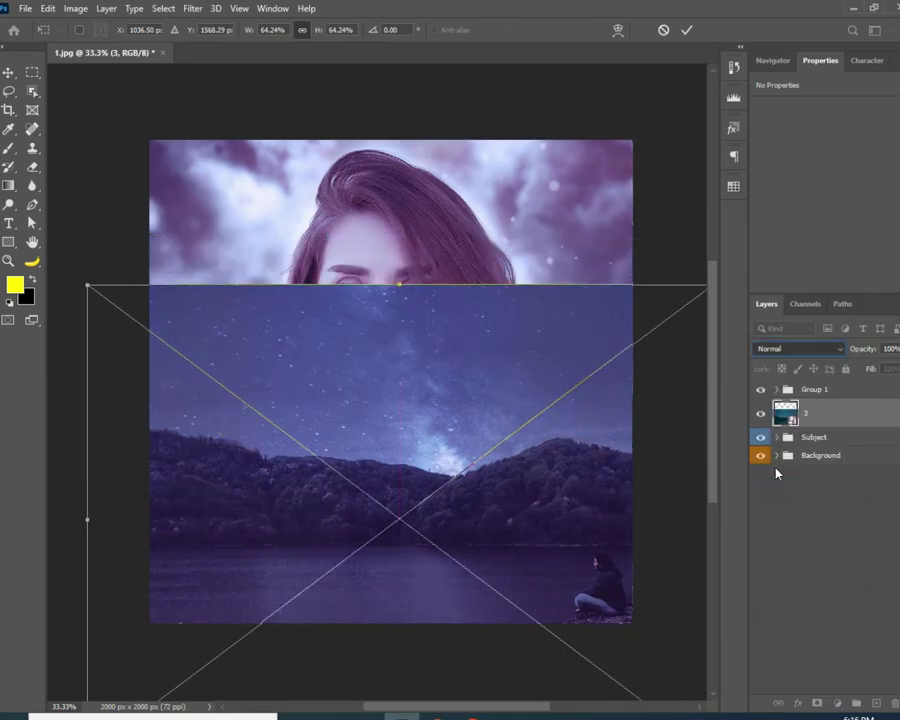
{"action": "left_click_drag", "start_coordinate": [474, 500], "coordinate": [502, 597]}
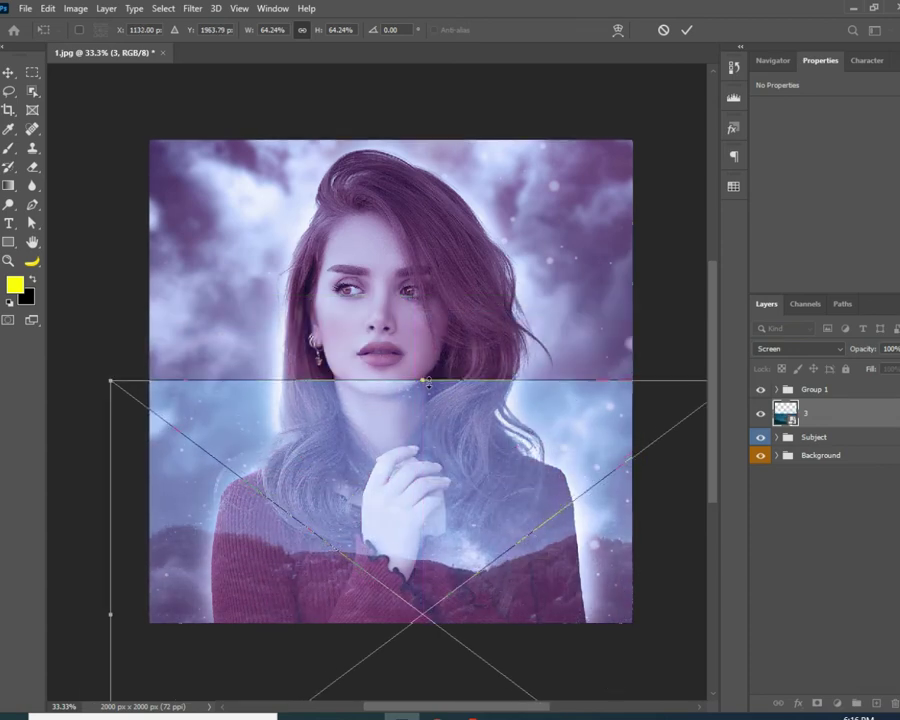
{"action": "mouse_move", "coordinate": [108, 384]}
{"action": "left_mouse_down"}
{"action": "mouse_move", "coordinate": [100, 374]}
{"action": "mouse_move", "coordinate": [106, 380]}
{"action": "left_mouse_up"}
{"action": "left_click_drag", "start_coordinate": [405, 497], "coordinate": [404, 508]}
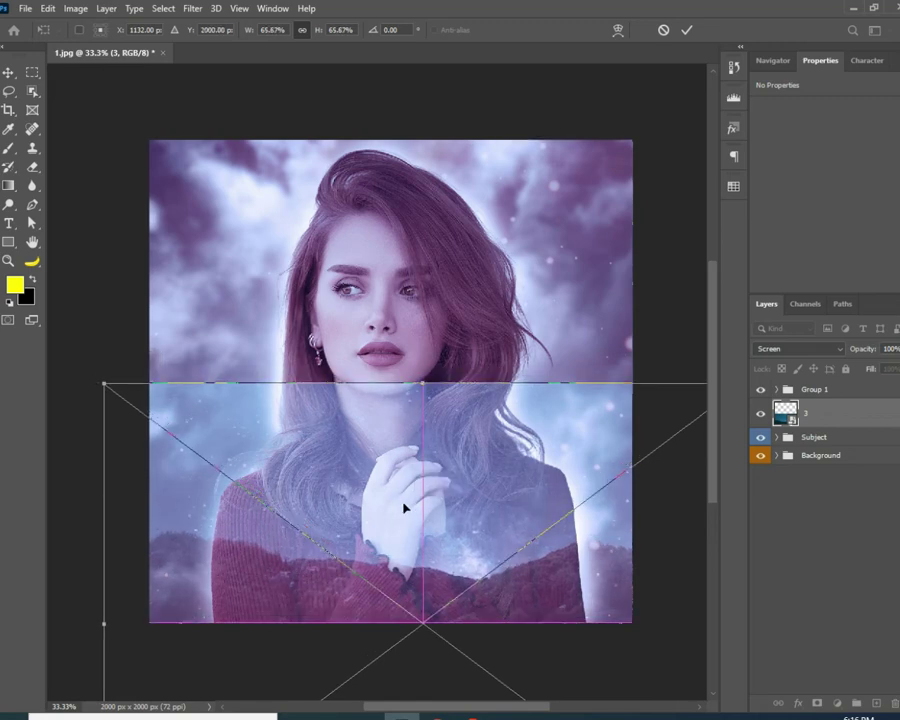
{"action": "left_click", "coordinate": [688, 31]}
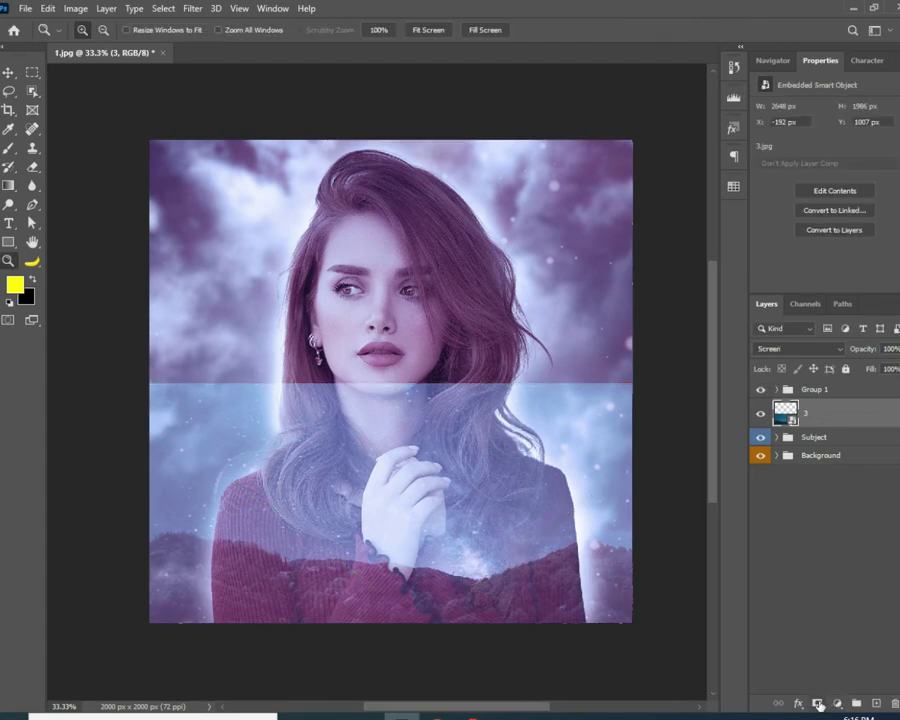
Add a mask to layer 3 and paint it black across the photo's upper edge to fade the sky into the portrait.
{"action": "left_click", "coordinate": [817, 703]}
{"action": "key", "text": "x"}
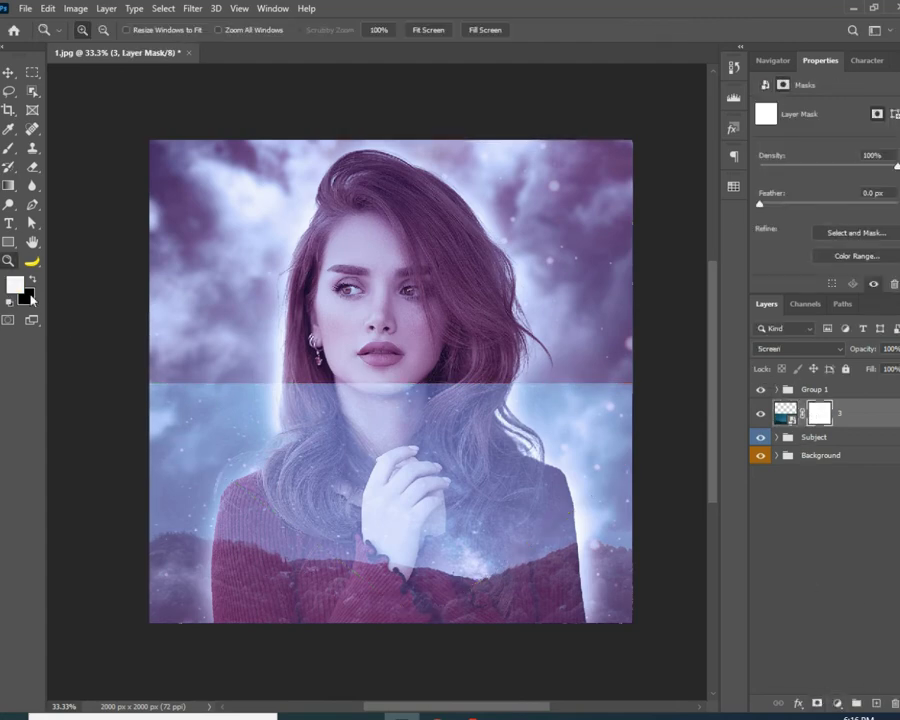
{"action": "left_click", "coordinate": [8, 148]}
{"action": "mouse_move", "coordinate": [126, 376]}
{"action": "left_mouse_down"}
{"action": "mouse_move", "coordinate": [654, 372]}
{"action": "mouse_move", "coordinate": [405, 381]}
{"action": "mouse_move", "coordinate": [631, 374]}
{"action": "left_mouse_up"}
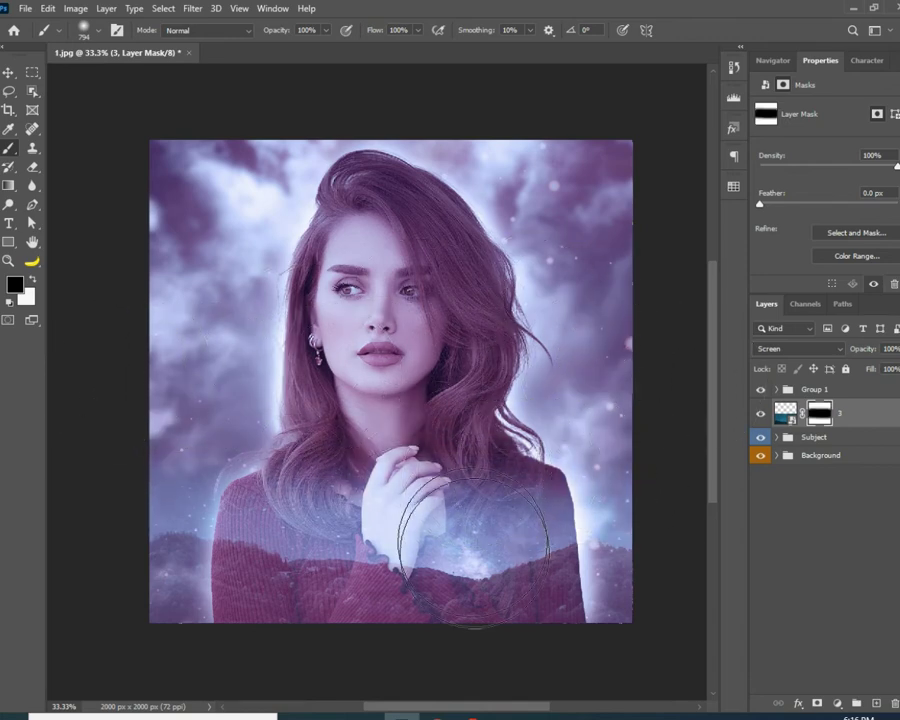
Move the masked lake layer straight down to Y 1113 px.
{"action": "left_click", "coordinate": [786, 416]}
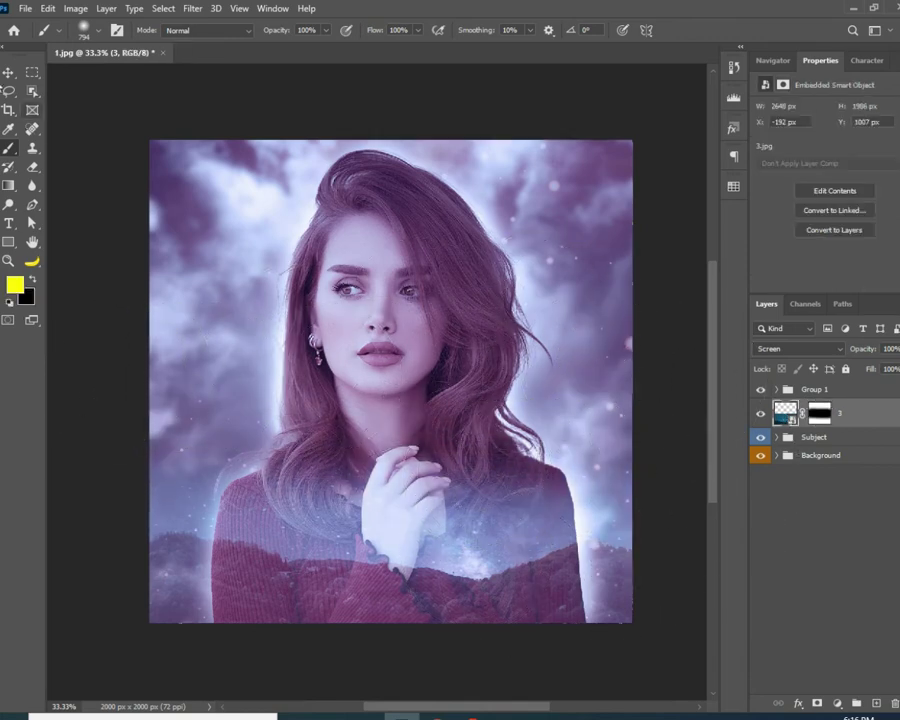
{"action": "left_click", "coordinate": [8, 73]}
{"action": "left_click_drag", "start_coordinate": [404, 572], "coordinate": [428, 581]}
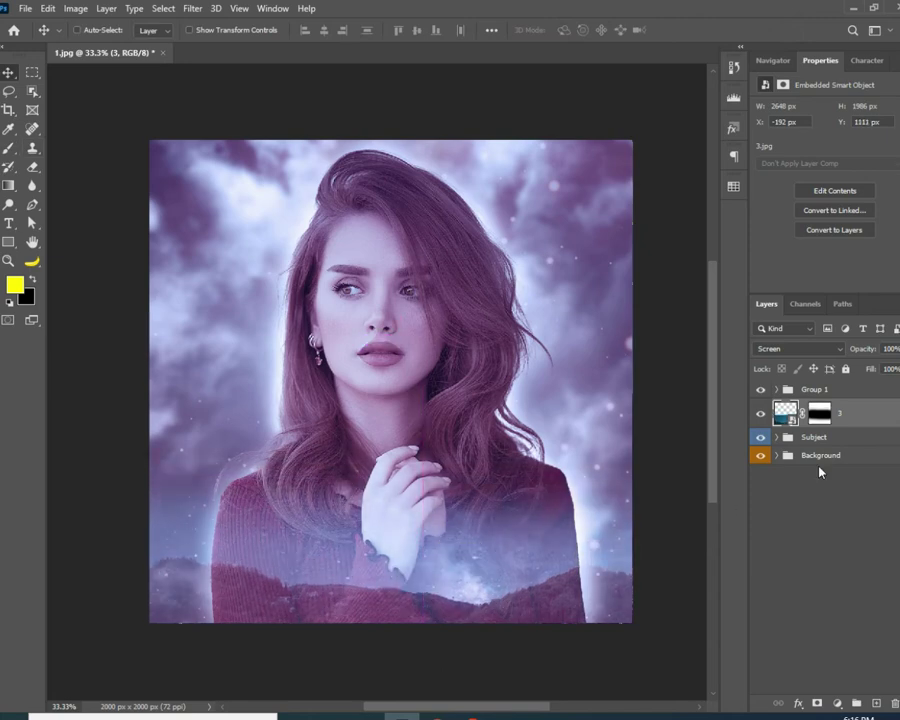
{"action": "left_click", "coordinate": [819, 413]}
{"action": "key", "text": "b"}
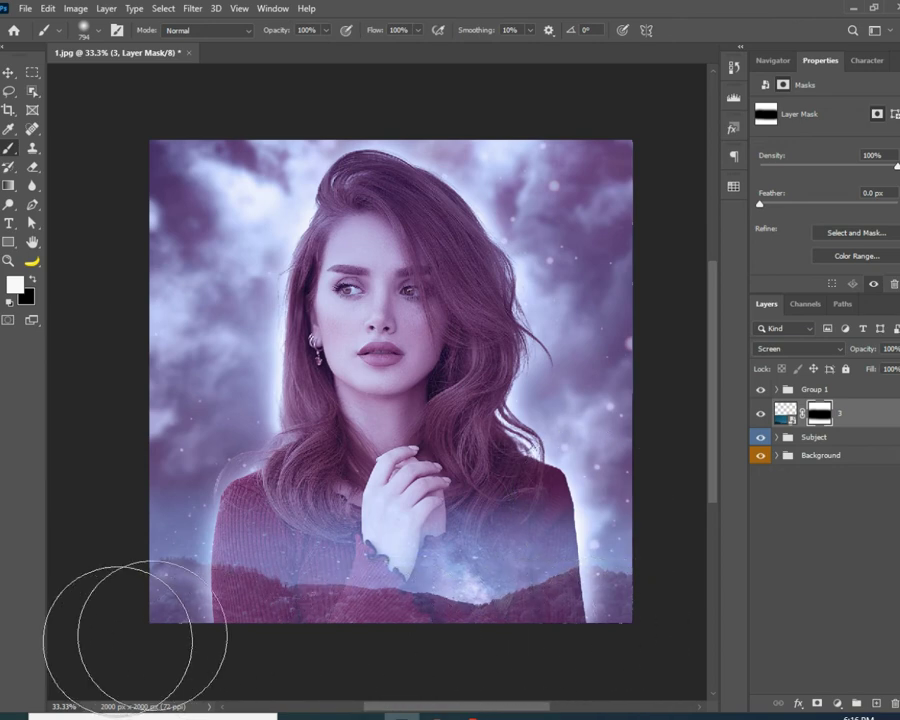
{"action": "key", "text": "z"}
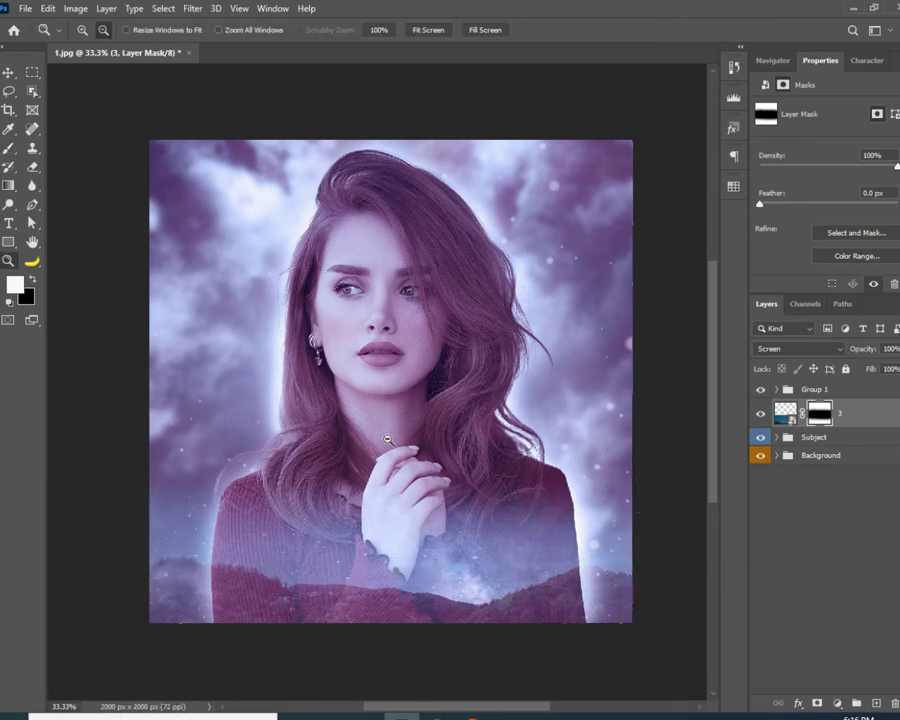
{"action": "left_click", "coordinate": [351, 384], "text": "alt"}
{"action": "left_click", "coordinate": [351, 384]}
{"action": "left_click", "coordinate": [365, 325]}
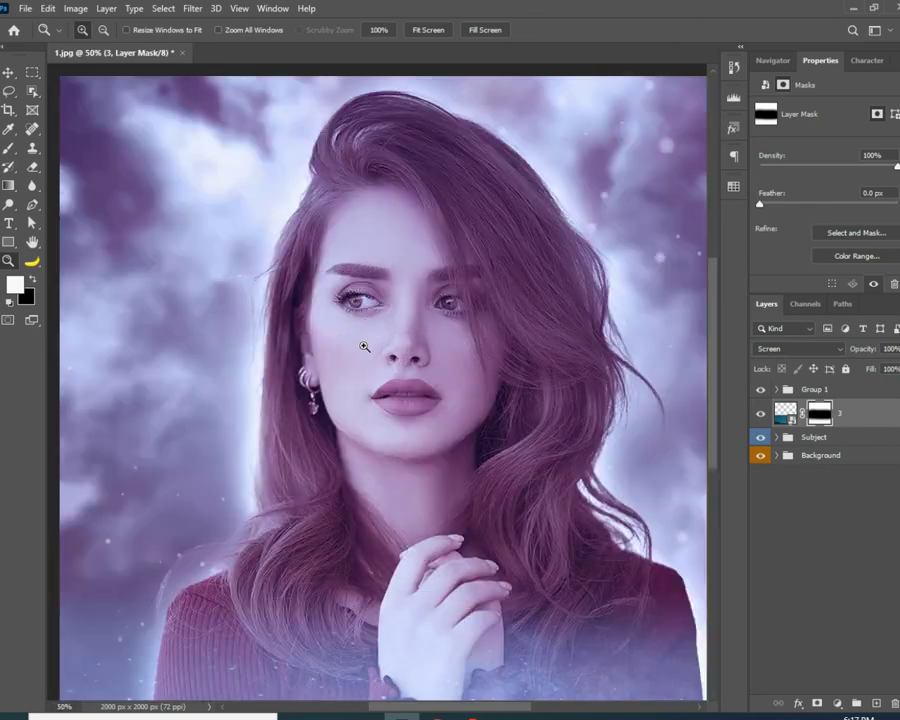
{"action": "right_click", "coordinate": [338, 343]}
{"action": "left_click", "coordinate": [366, 345]}
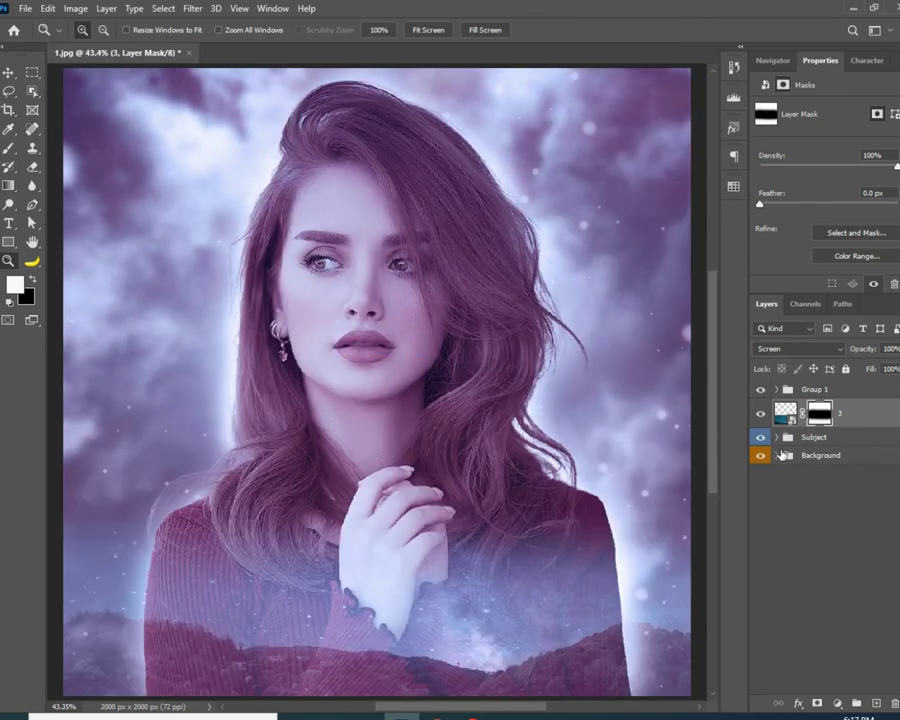
{"action": "left_click", "coordinate": [777, 455]}
{"action": "left_click", "coordinate": [777, 455]}
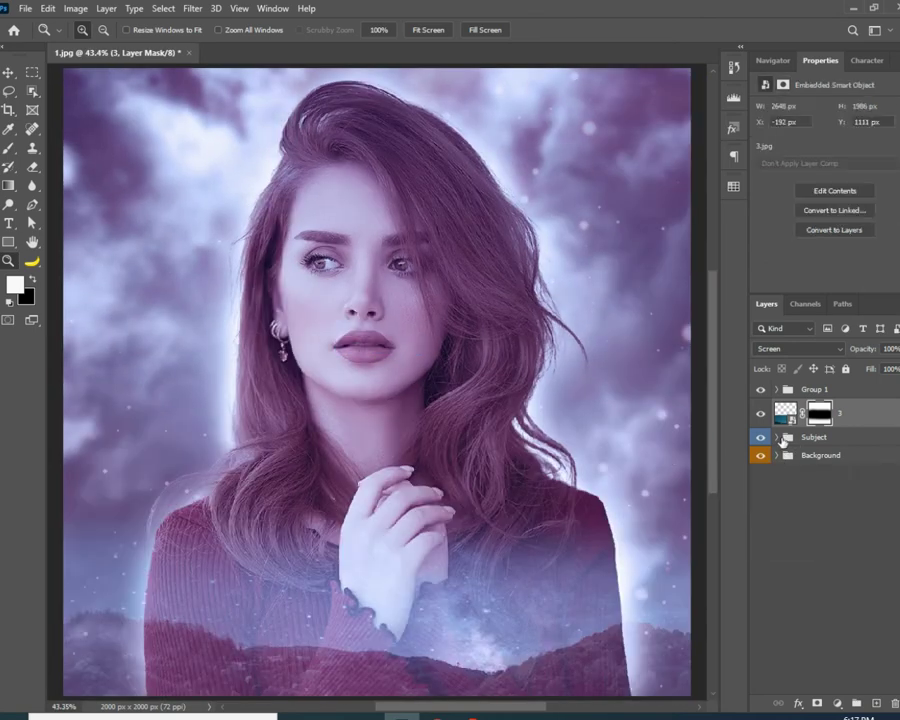
Duplicate the yellow Color Fill 1 layer from the Subject group and place the copy at the top of the layer stack.
{"action": "left_click", "coordinate": [782, 439]}
{"action": "left_click", "coordinate": [777, 438]}
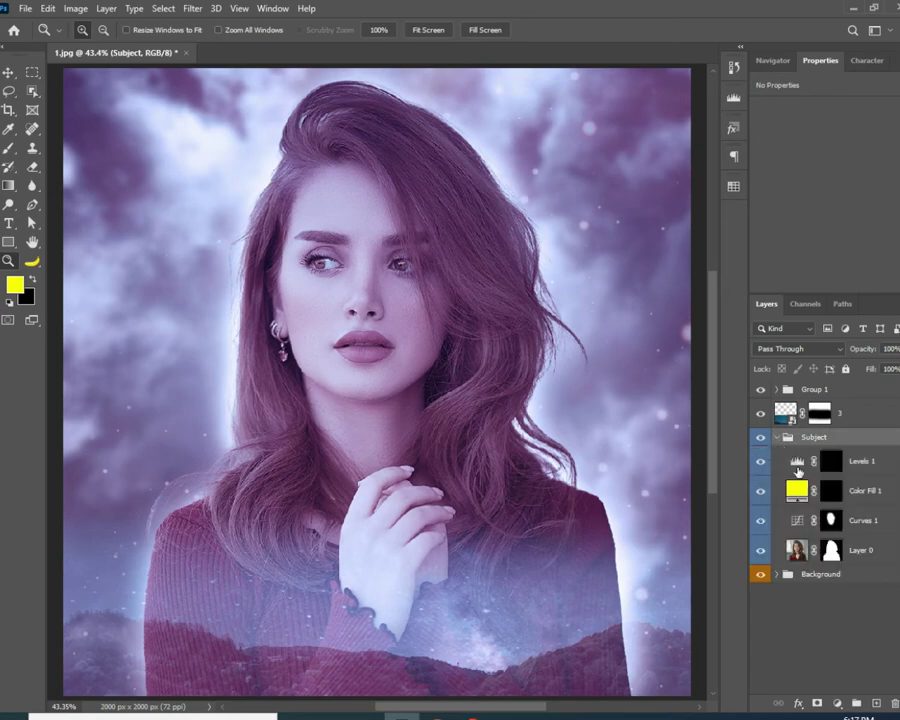
{"action": "left_click", "coordinate": [866, 493]}
{"action": "right_click", "coordinate": [866, 497]}
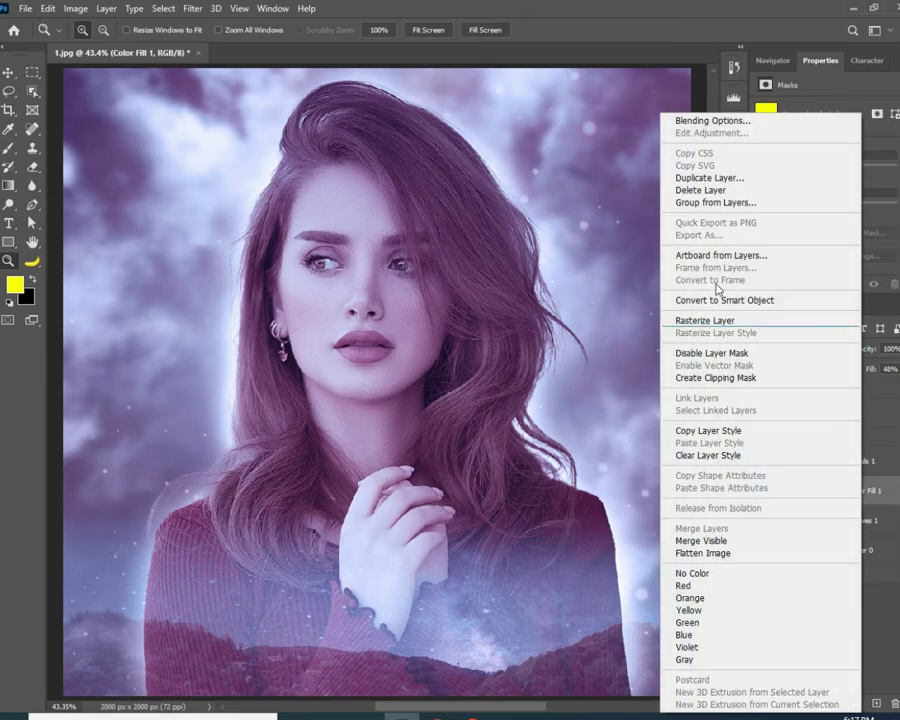
{"action": "left_click", "coordinate": [703, 178]}
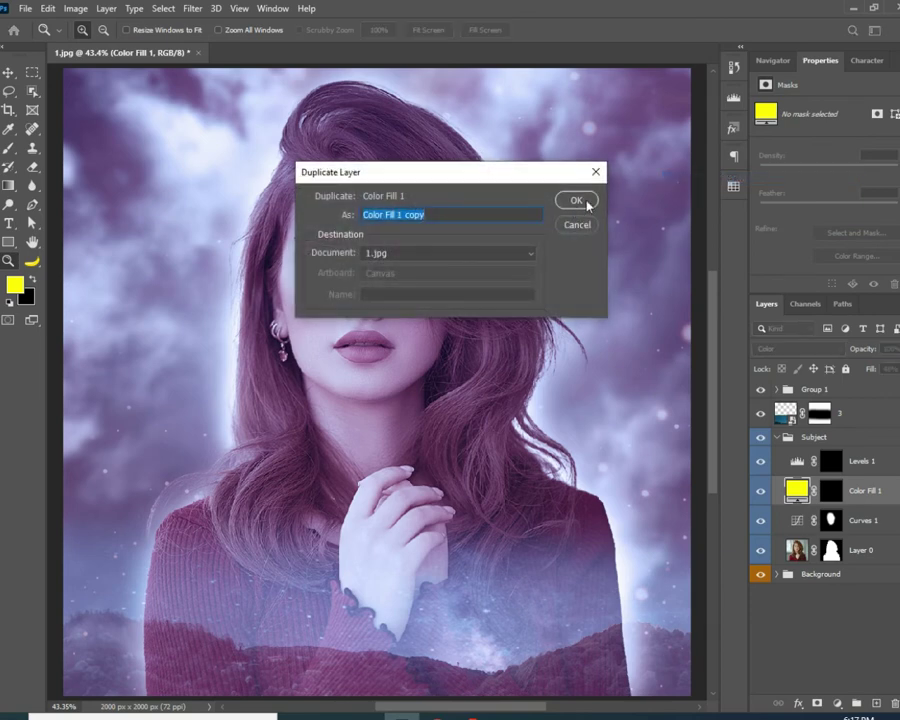
{"action": "left_click", "coordinate": [577, 200]}
{"action": "left_click_drag", "start_coordinate": [820, 491], "coordinate": [846, 386]}
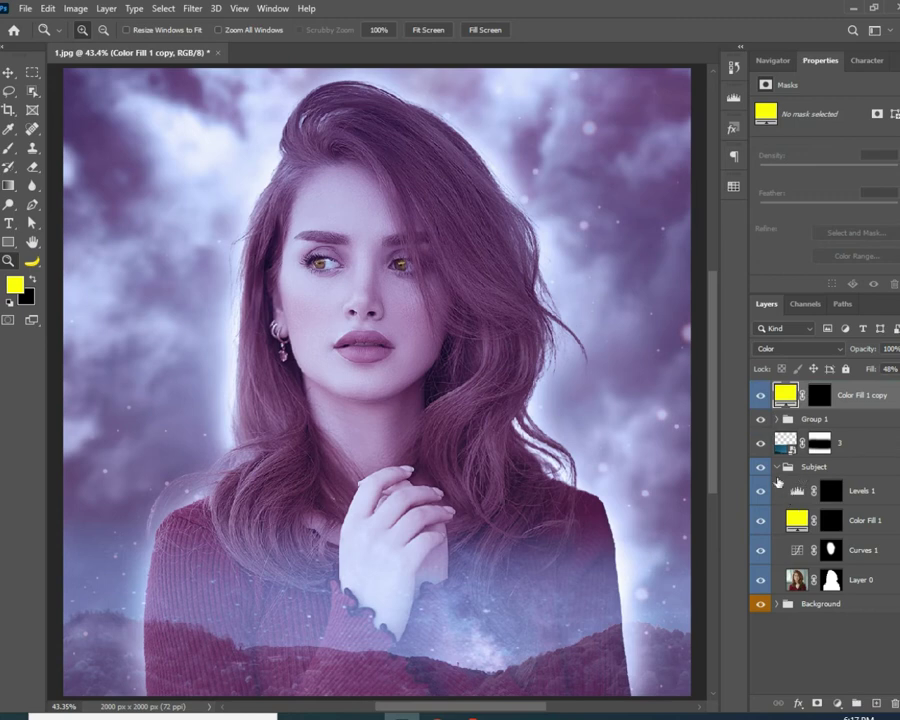
{"action": "left_click", "coordinate": [776, 467]}
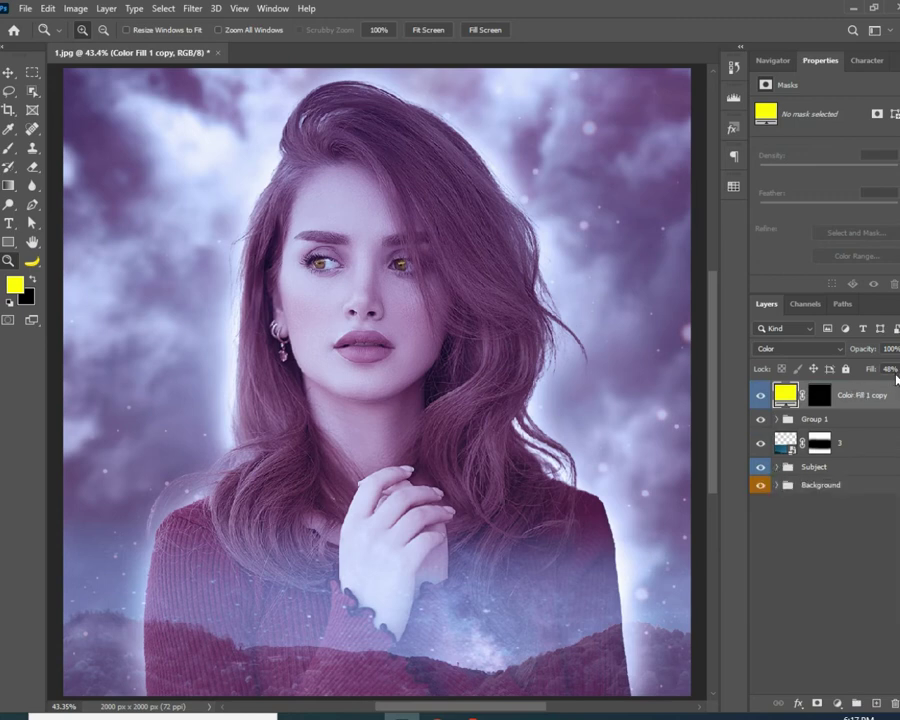
Reduce the fill of the duplicated yellow eye-colour layer to 36%.
{"action": "left_click", "coordinate": [897, 370]}
{"action": "left_click_drag", "start_coordinate": [855, 388], "coordinate": [864, 389]}
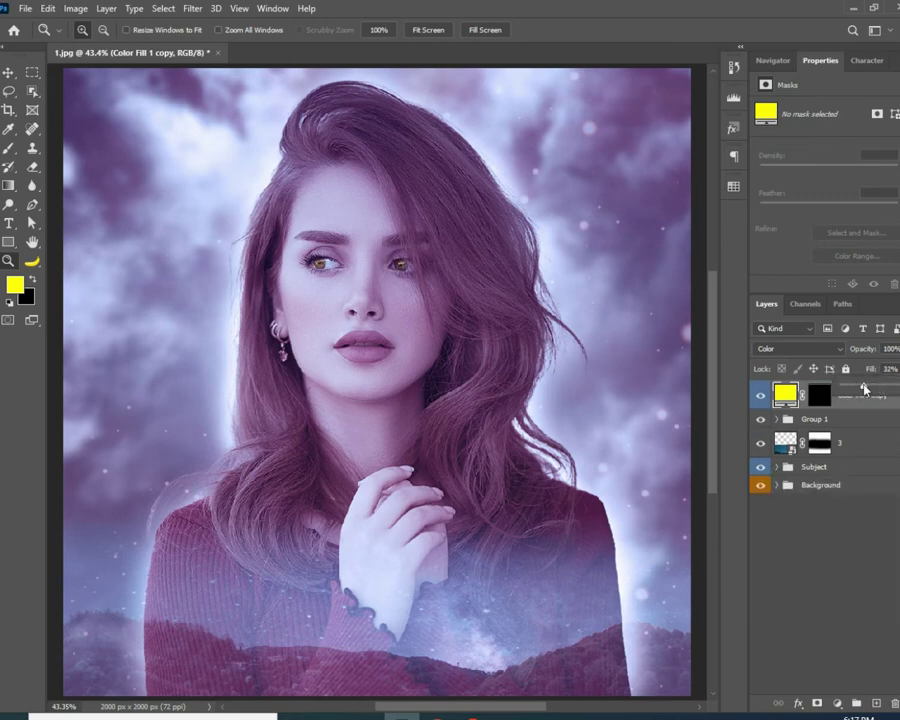
{"action": "left_click", "coordinate": [315, 295]}
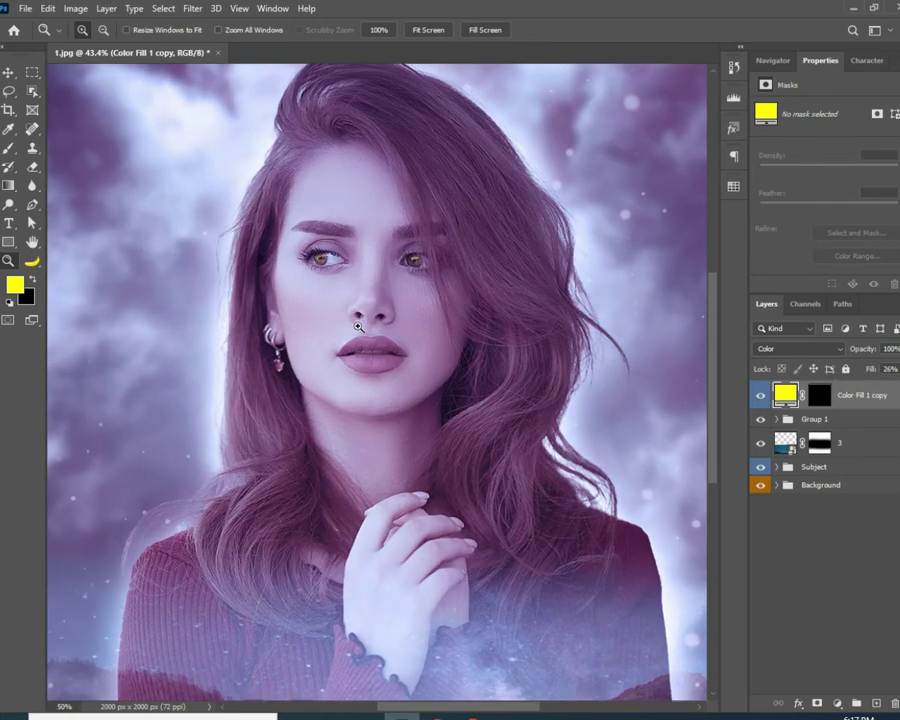
{"action": "left_click_drag", "start_coordinate": [860, 372], "coordinate": [871, 372]}
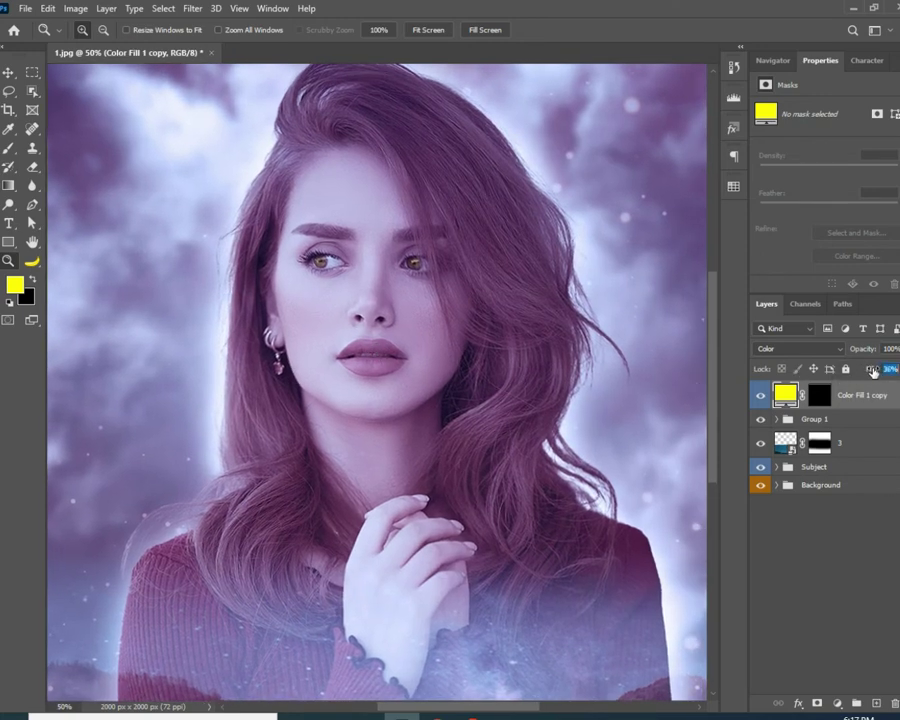
Add a new empty layer above the Color Fill 1 copy layer.
{"action": "right_click", "coordinate": [220, 256]}
{"action": "left_click", "coordinate": [240, 266]}
{"action": "right_click", "coordinate": [289, 271]}
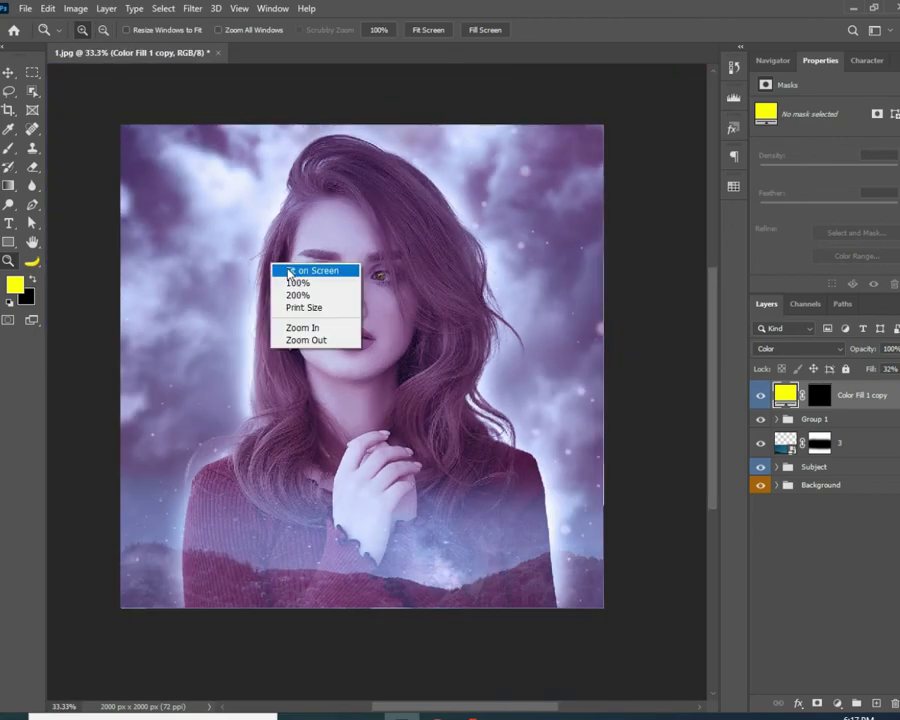
{"action": "left_click", "coordinate": [289, 271]}
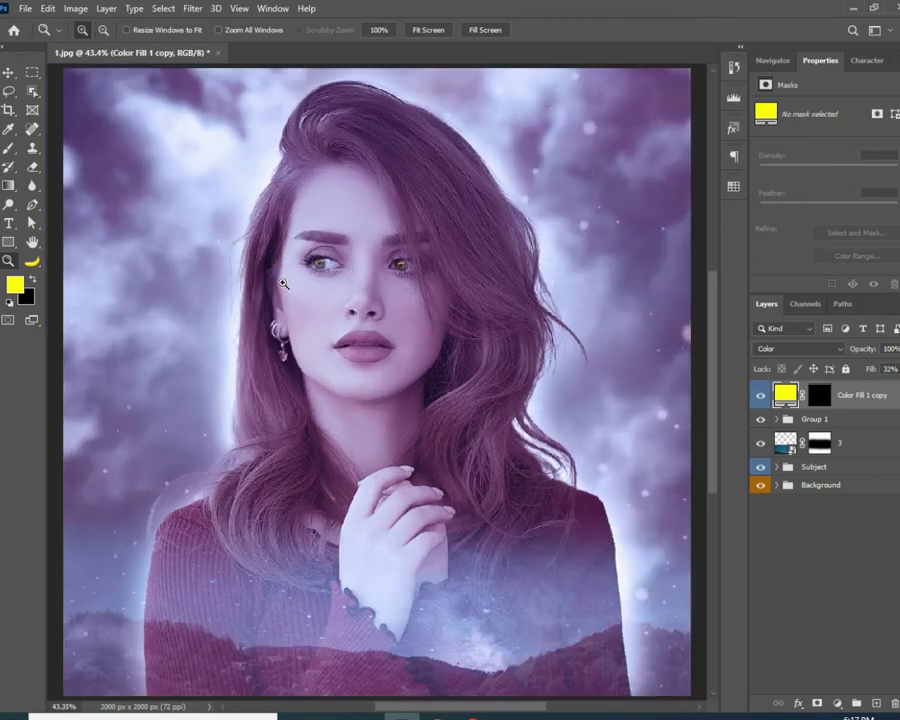
{"action": "left_click", "coordinate": [876, 703]}
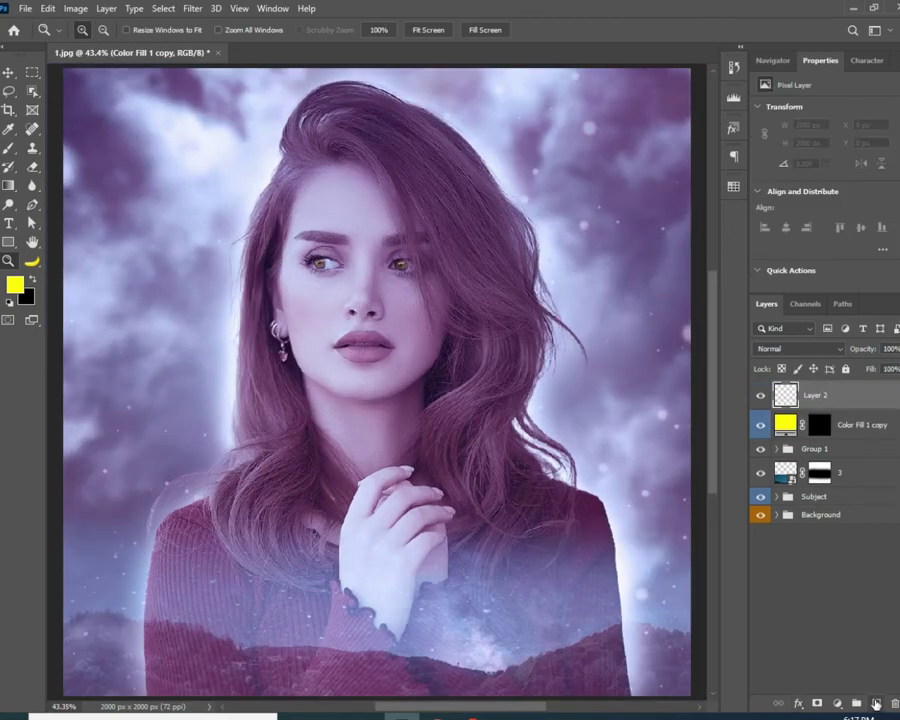
Fill the new layer with the merged image using Apply Image with Normal blending at 100% opacity.
{"action": "left_click", "coordinate": [50, 10]}
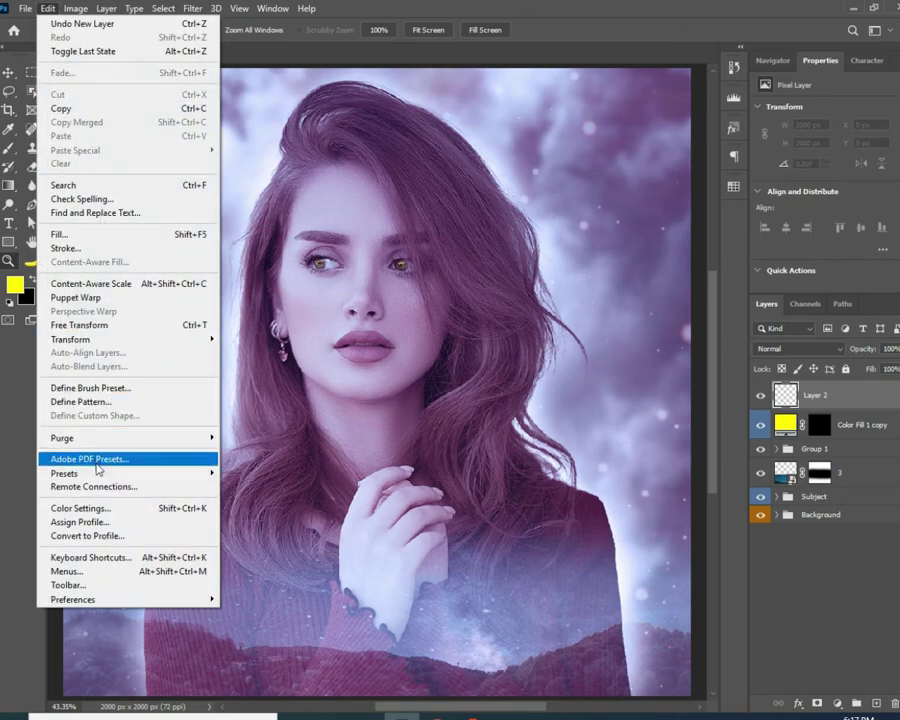
{"action": "mouse_move", "coordinate": [97, 472]}
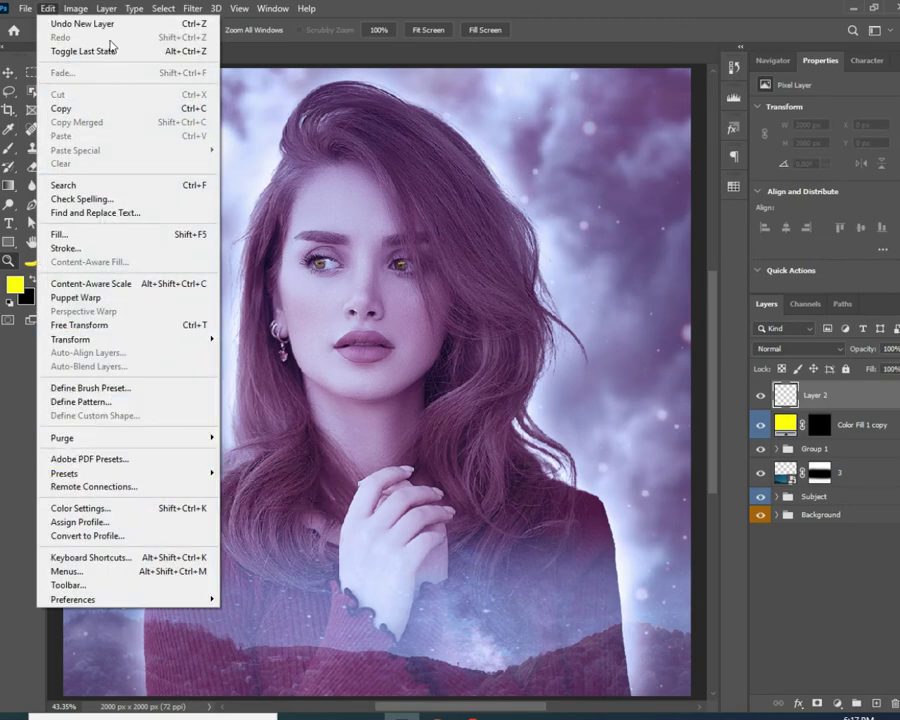
{"action": "mouse_move", "coordinate": [81, 12]}
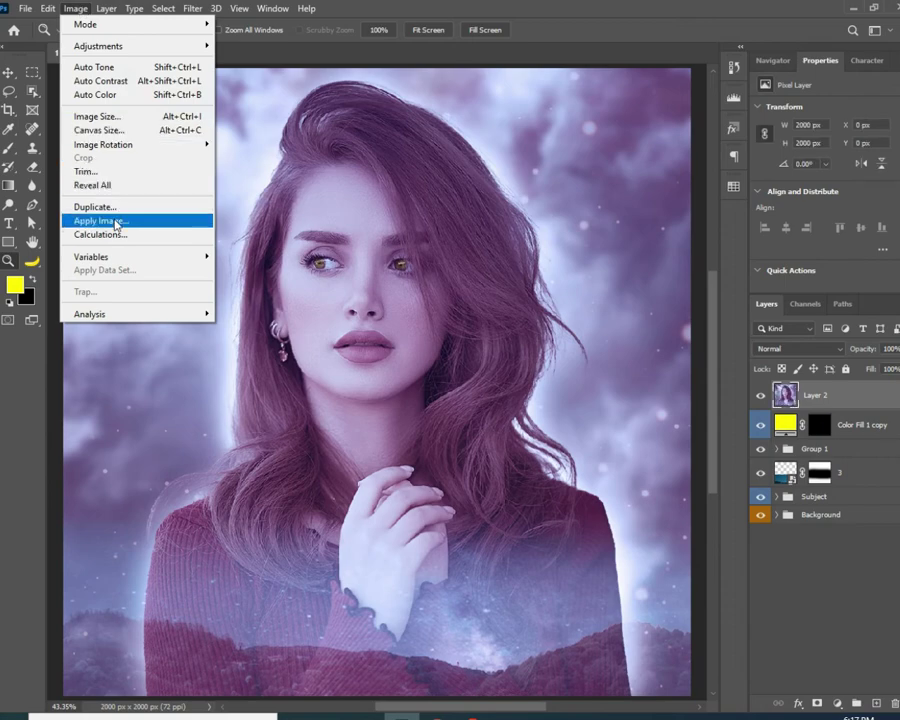
{"action": "left_click", "coordinate": [110, 220]}
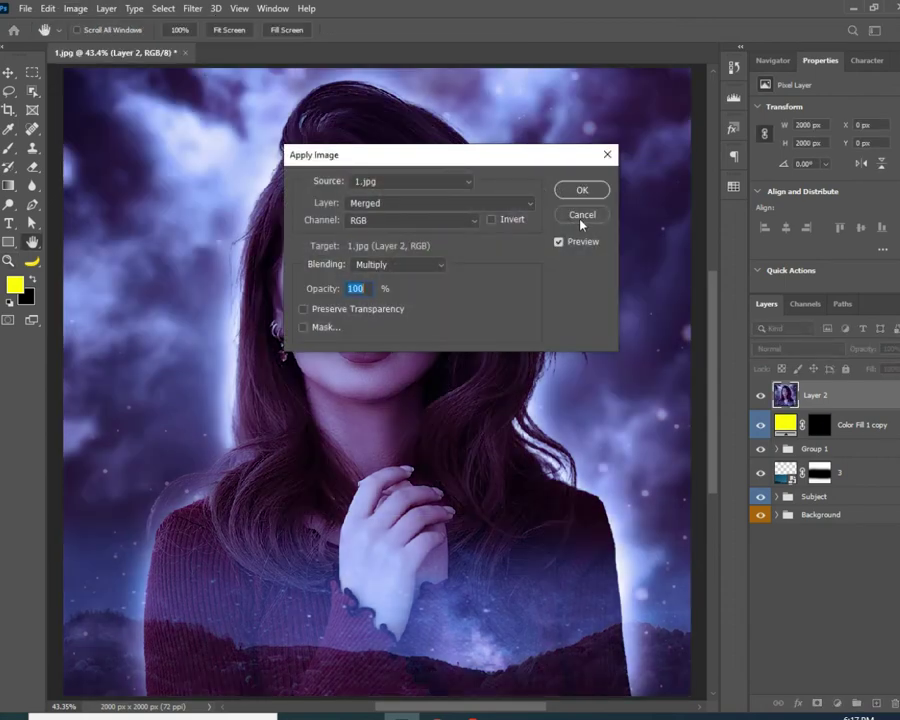
{"action": "left_click", "coordinate": [400, 264]}
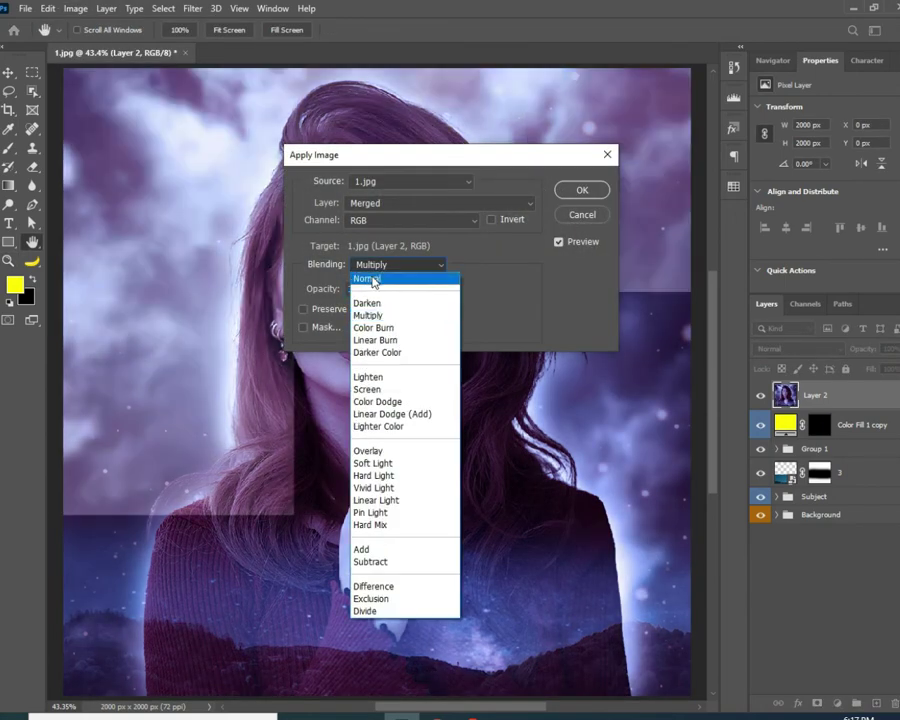
{"action": "left_click", "coordinate": [375, 279]}
{"action": "left_click", "coordinate": [585, 192]}
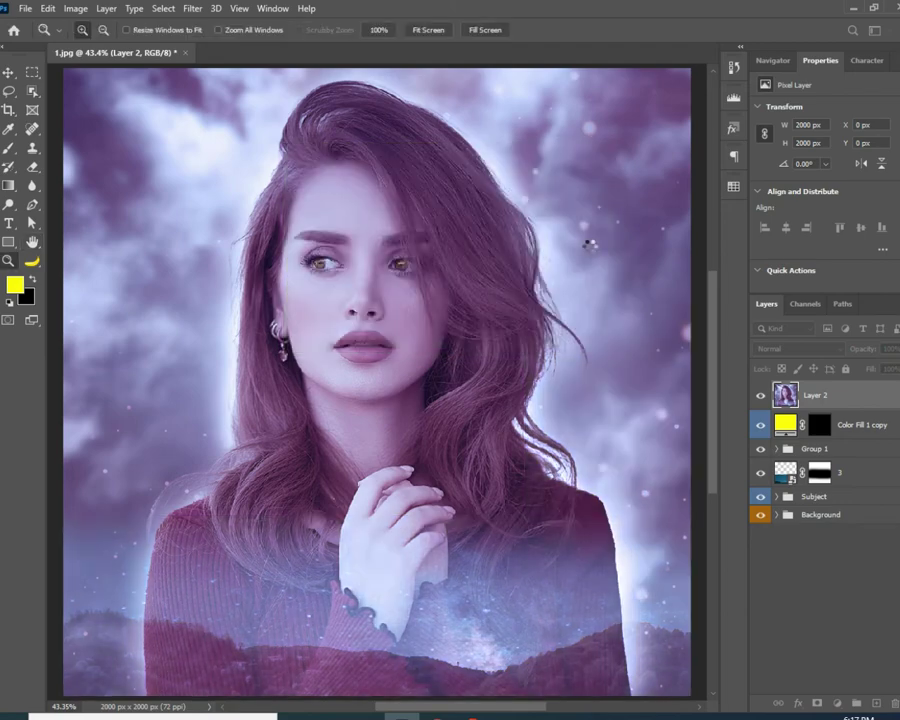
{"action": "left_click", "coordinate": [591, 250]}
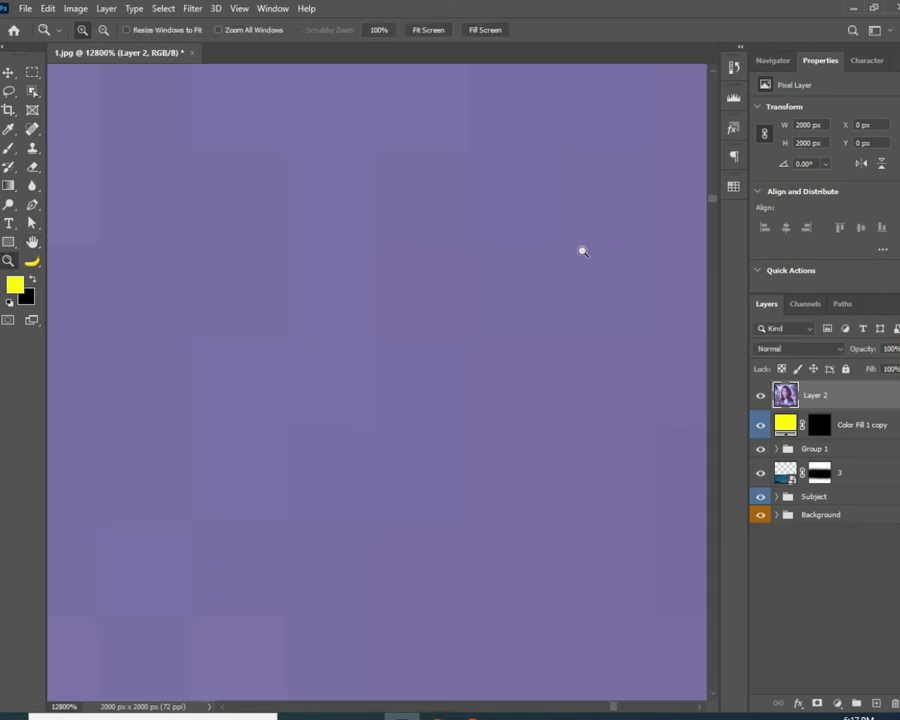
{"action": "right_click", "coordinate": [418, 209]}
{"action": "left_click", "coordinate": [440, 222]}
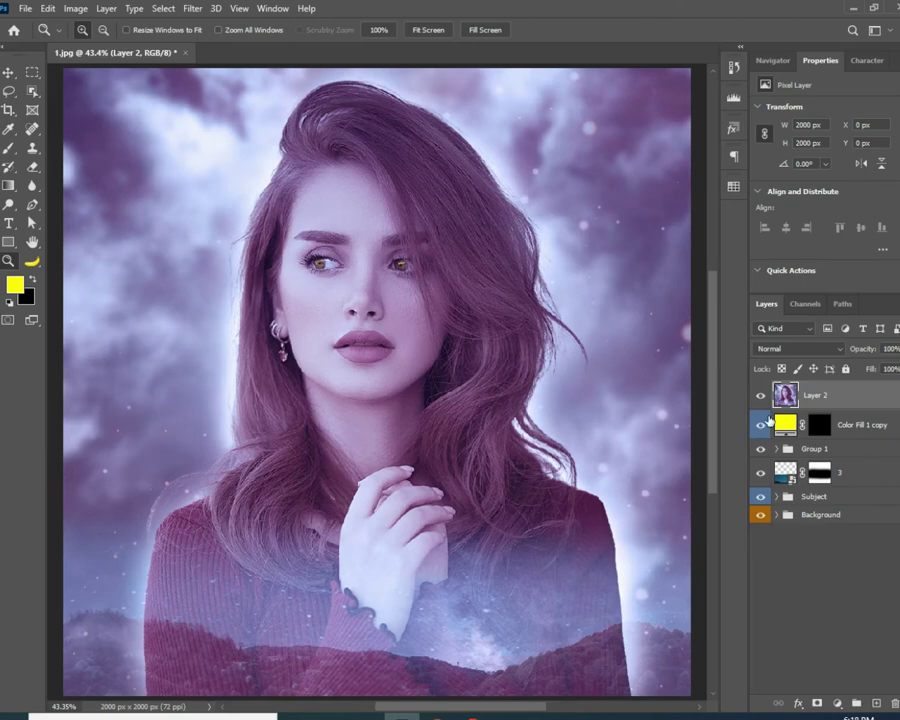
{"action": "left_click", "coordinate": [762, 398]}
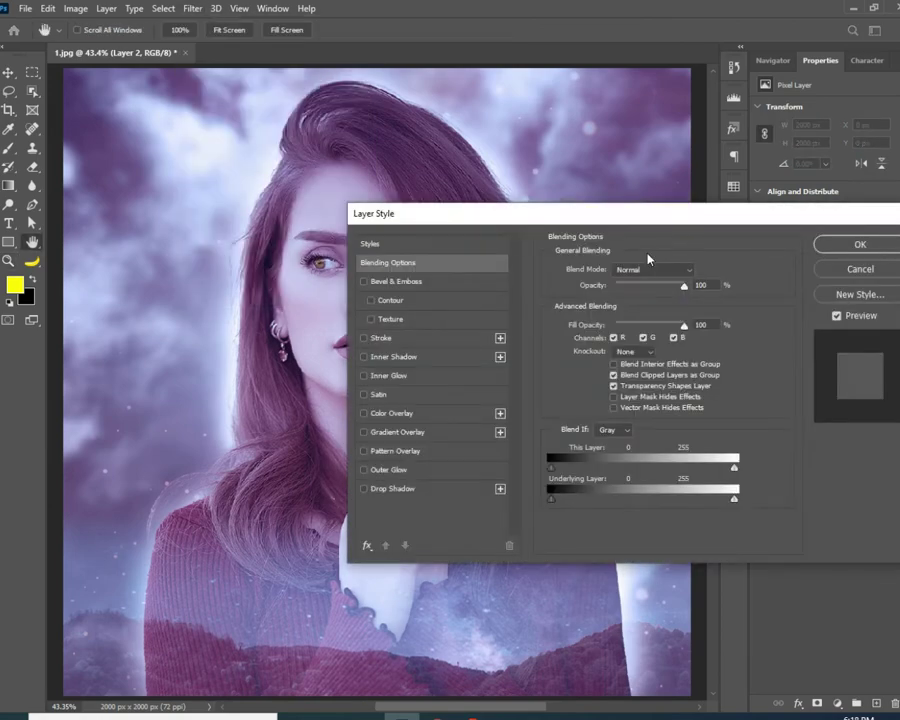
{"action": "left_click", "coordinate": [838, 276]}
Apply a High Pass filter with a 3-pixel radius to Layer 2.
{"action": "left_click", "coordinate": [192, 8]}
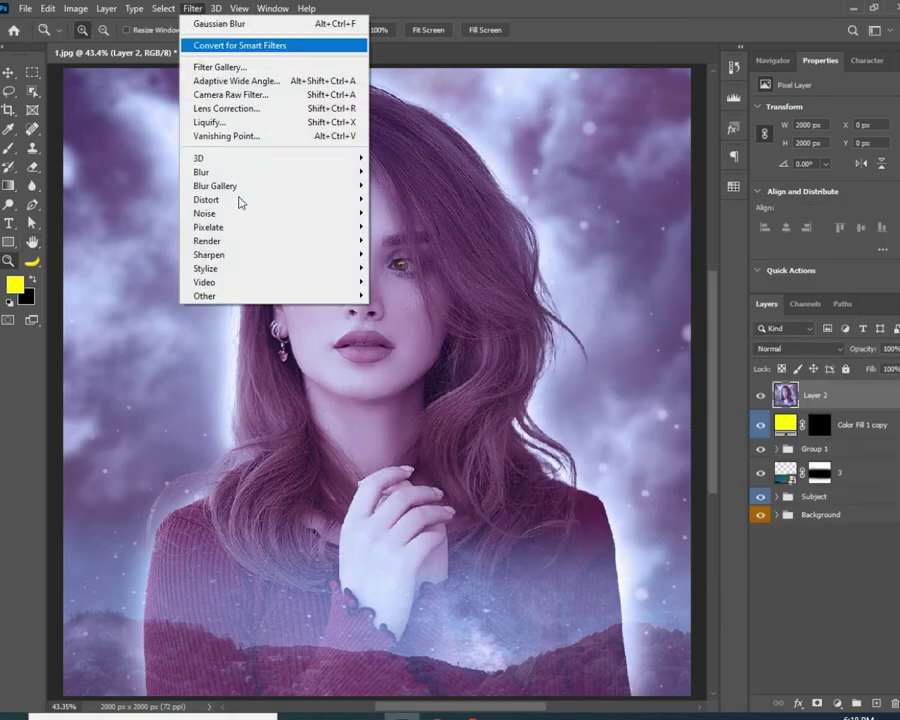
{"action": "mouse_move", "coordinate": [249, 298]}
{"action": "left_click", "coordinate": [402, 308]}
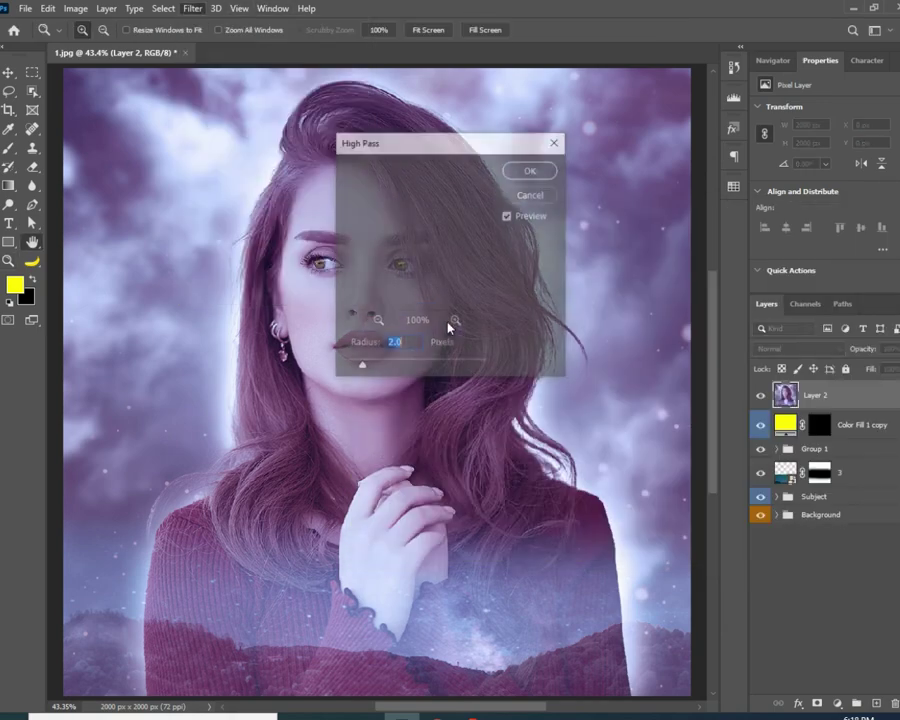
{"action": "left_click", "coordinate": [366, 367]}
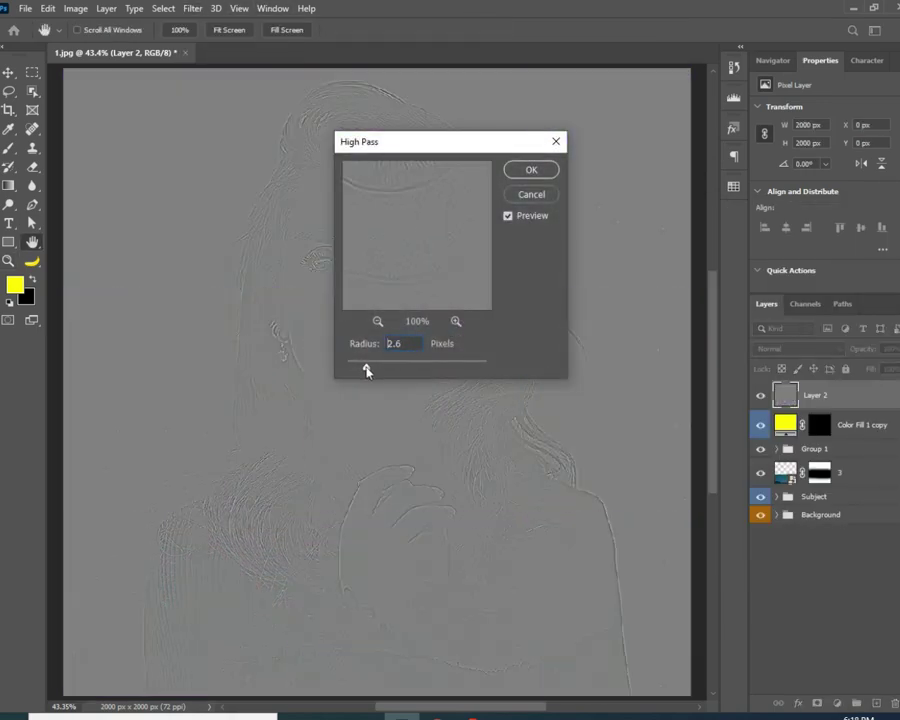
{"action": "left_click_drag", "start_coordinate": [371, 368], "coordinate": [374, 371]}
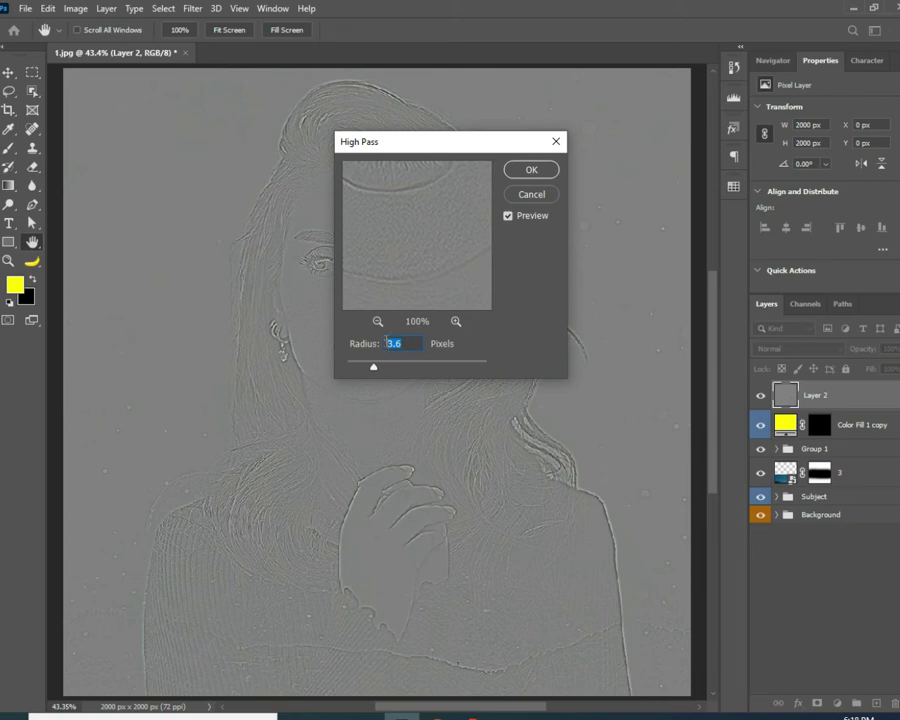
{"action": "type", "text": "3"}
{"action": "left_click", "coordinate": [529, 171]}
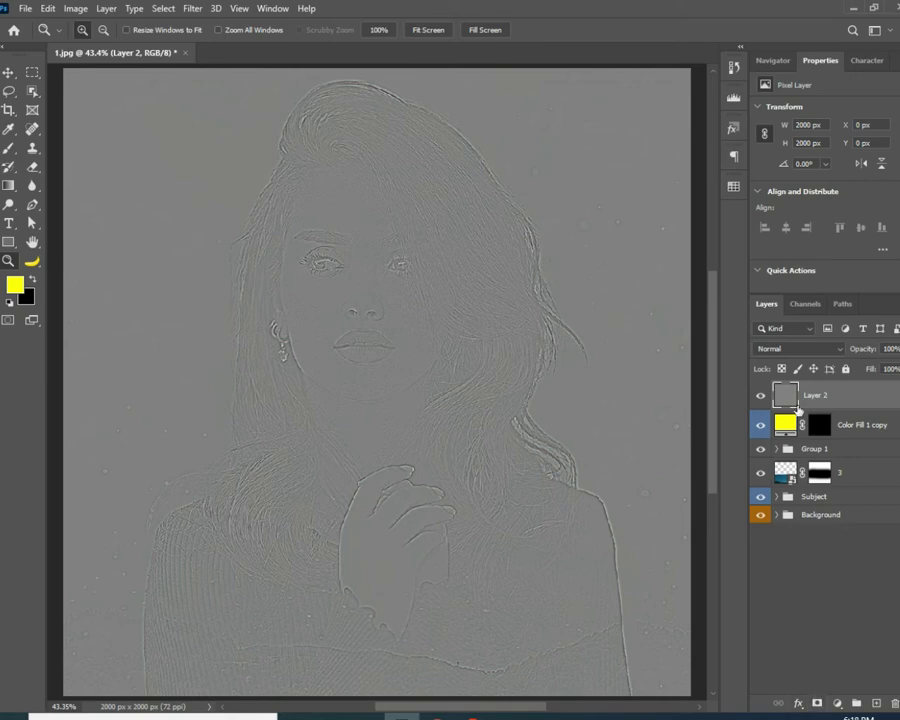
Blend the high-pass layer in Overlay mode at 45% fill and give it a layer mask.
{"action": "left_click", "coordinate": [794, 353]}
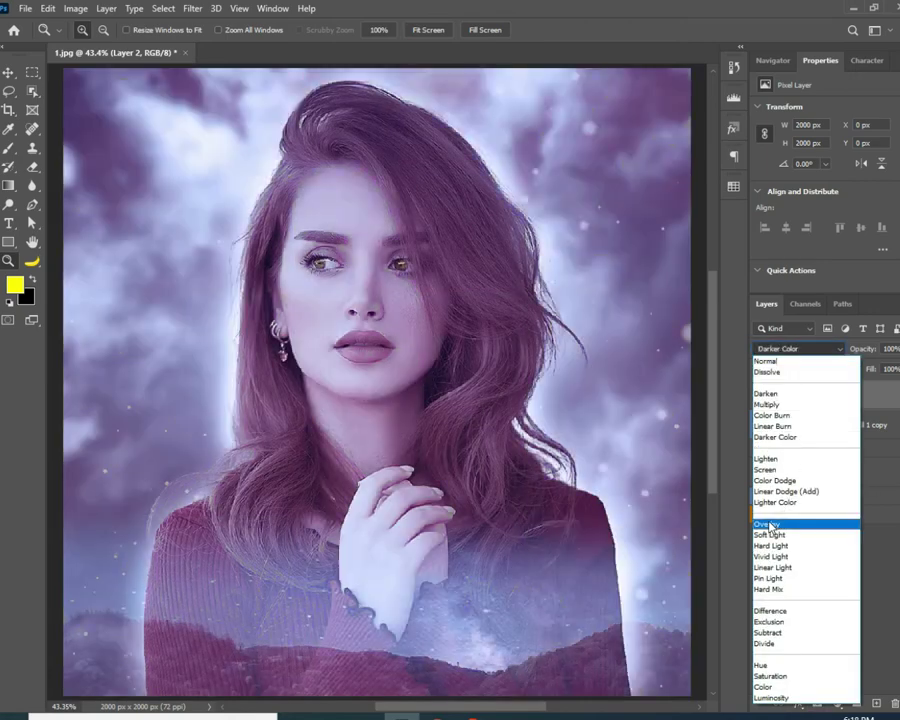
{"action": "left_click", "coordinate": [772, 521]}
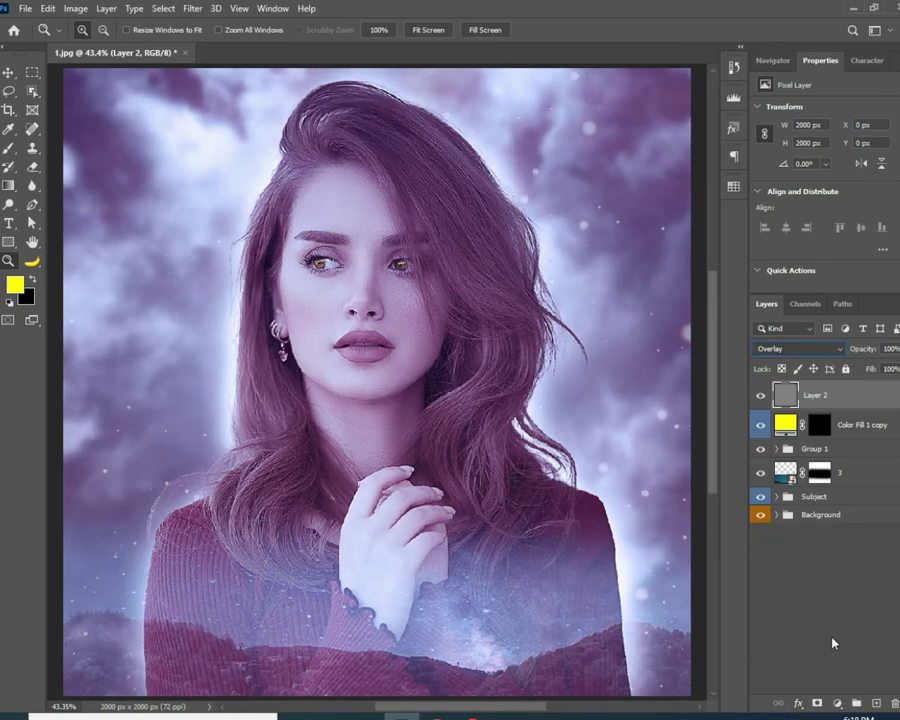
{"action": "left_click", "coordinate": [816, 703]}
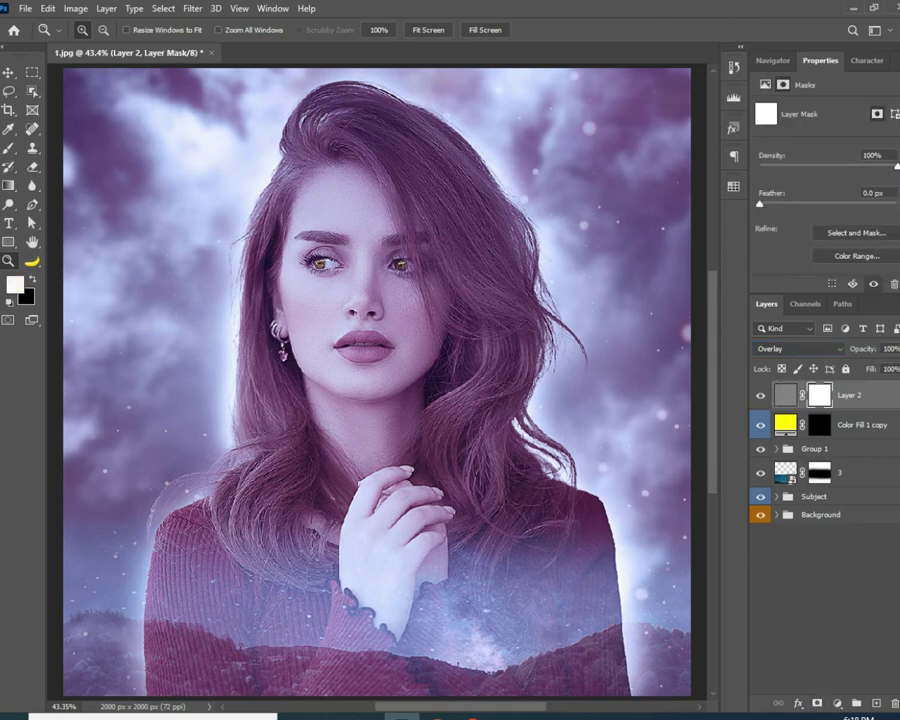
{"action": "left_click_drag", "start_coordinate": [896, 369], "coordinate": [872, 394]}
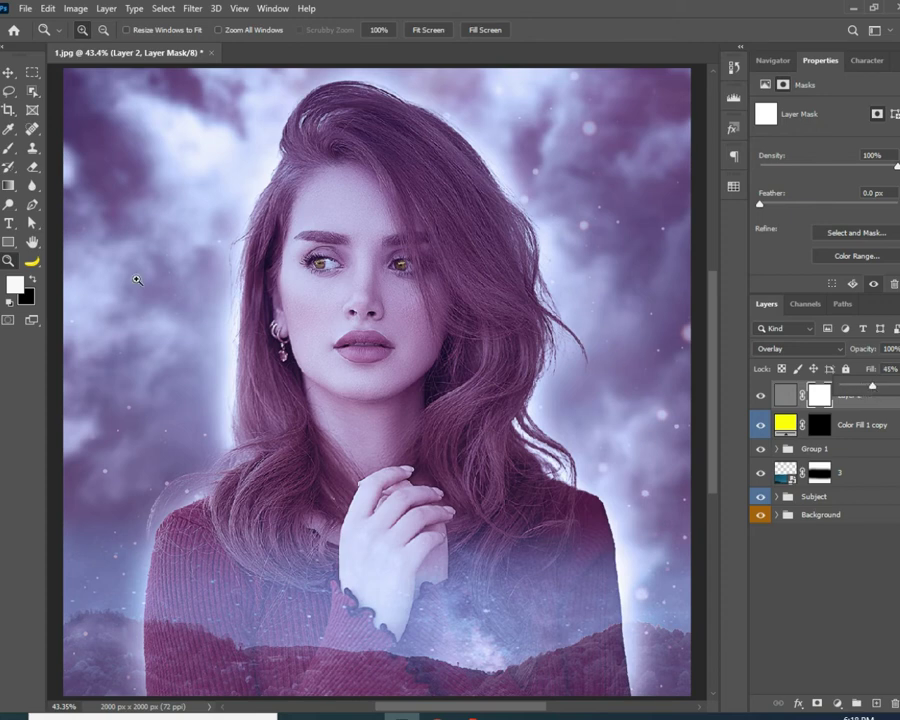
Invert Layer 2's mask to black to hide the sharpening, with white as the Brush colour.
{"action": "left_click", "coordinate": [35, 282]}
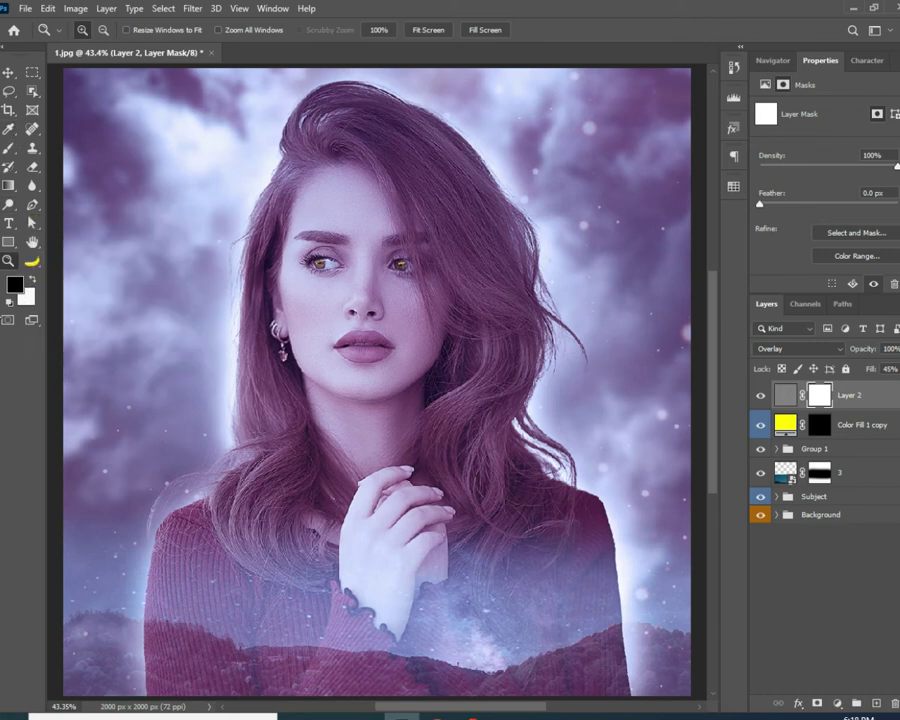
{"action": "key", "text": "b"}
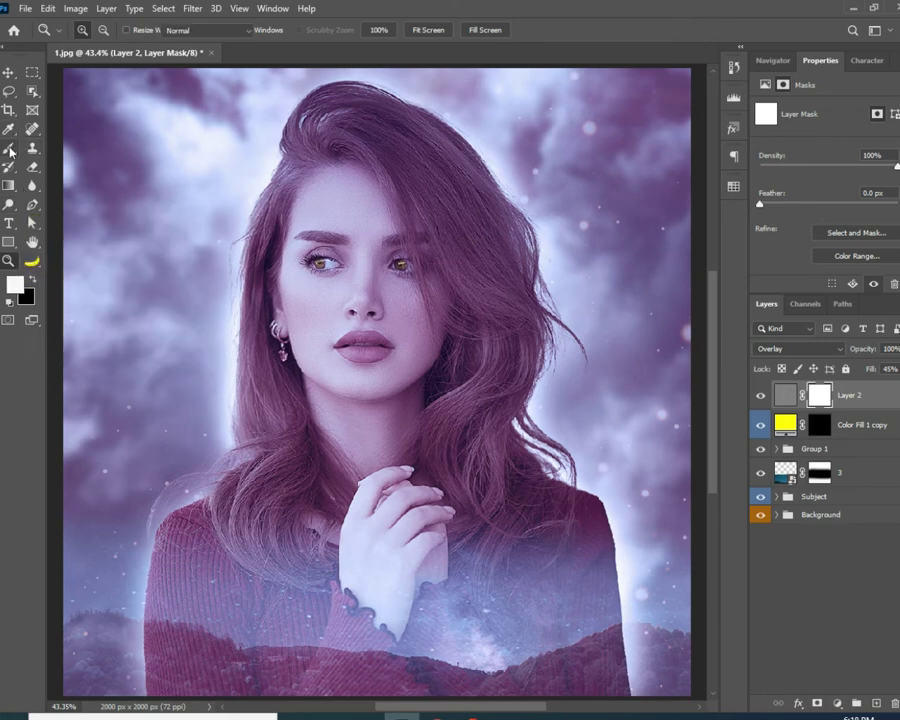
{"action": "key", "text": "x"}
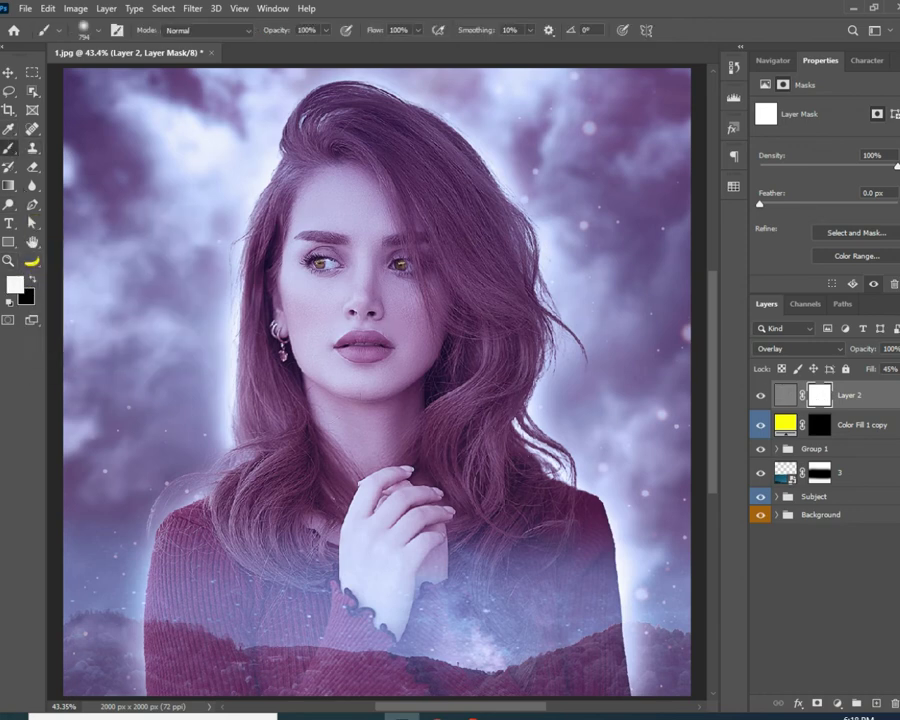
{"action": "scroll", "coordinate": [850, 230], "scroll_direction": "down", "scroll_amount": 1}
{"action": "left_click", "coordinate": [869, 264]}
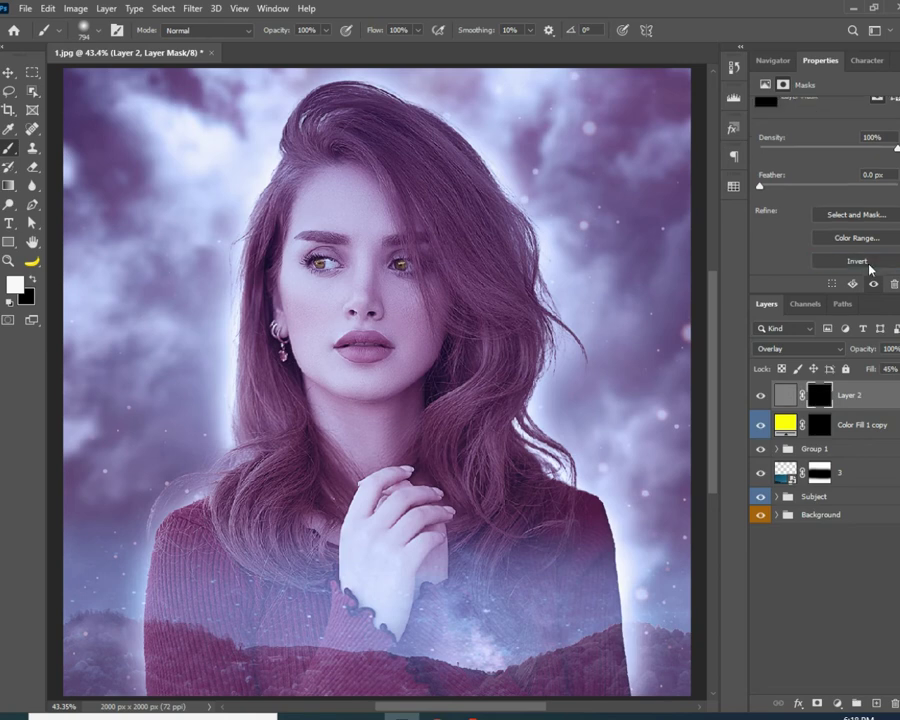
Paint white on Layer 2's mask over the woman's hair with a soft brush of about 305 px to sharpen it.
{"action": "left_click_drag", "start_coordinate": [417, 241], "coordinate": [341, 241]}
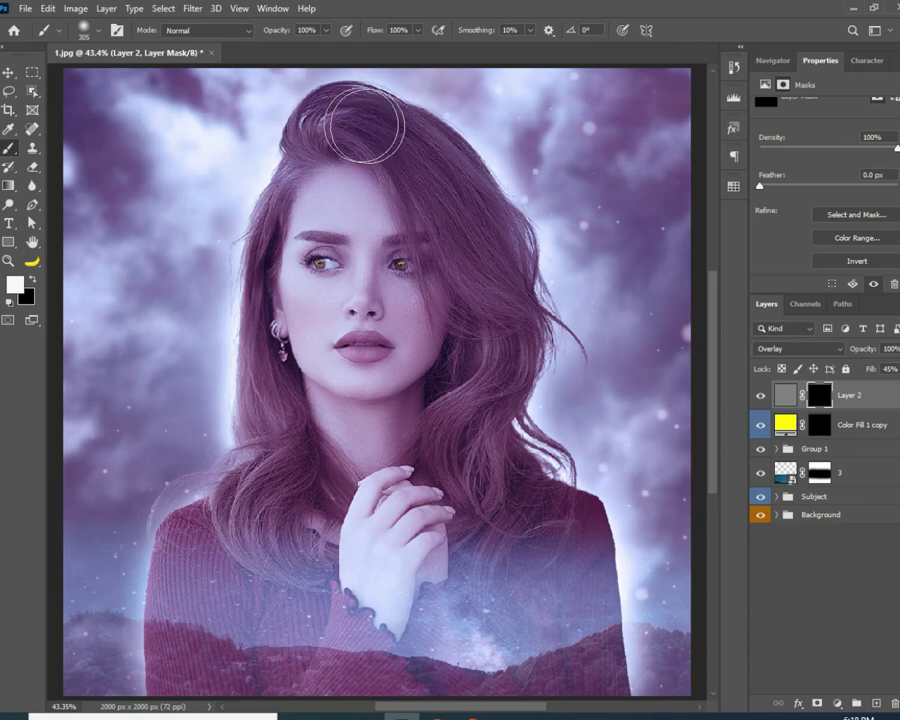
{"action": "mouse_move", "coordinate": [428, 190]}
{"action": "left_mouse_down"}
{"action": "mouse_move", "coordinate": [478, 250]}
{"action": "mouse_move", "coordinate": [496, 338]}
{"action": "left_mouse_up"}
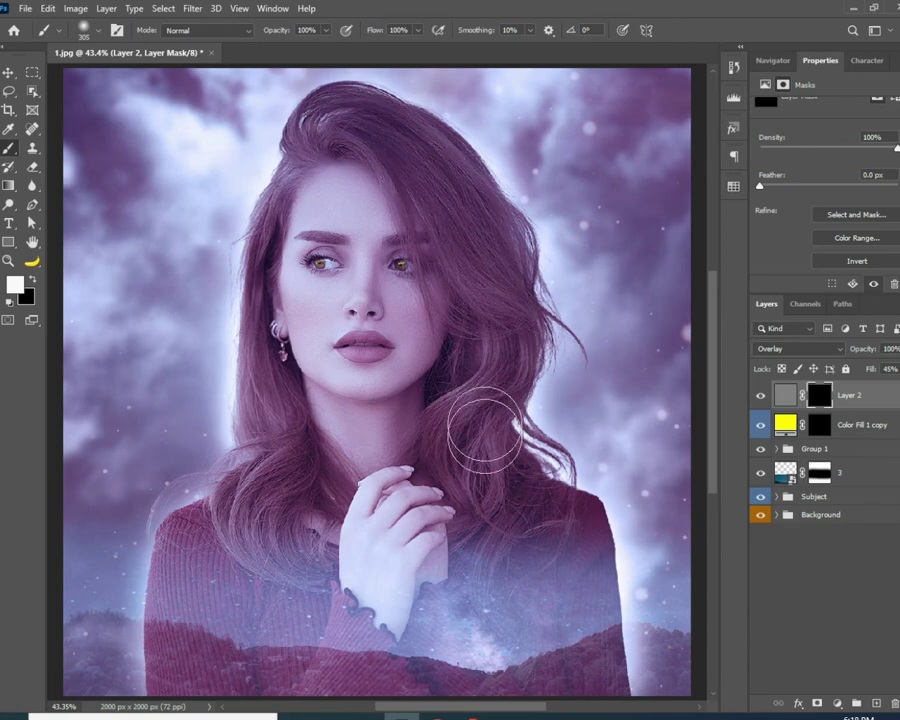
{"action": "mouse_move", "coordinate": [498, 512]}
{"action": "left_mouse_down"}
{"action": "mouse_move", "coordinate": [407, 542]}
{"action": "mouse_move", "coordinate": [393, 532]}
{"action": "mouse_move", "coordinate": [390, 630]}
{"action": "mouse_move", "coordinate": [350, 550]}
{"action": "mouse_move", "coordinate": [347, 512]}
{"action": "mouse_move", "coordinate": [328, 555]}
{"action": "mouse_move", "coordinate": [275, 492]}
{"action": "mouse_move", "coordinate": [240, 568]}
{"action": "mouse_move", "coordinate": [277, 462]}
{"action": "mouse_move", "coordinate": [267, 392]}
{"action": "mouse_move", "coordinate": [235, 345]}
{"action": "mouse_move", "coordinate": [450, 300]}
{"action": "left_mouse_up"}
Paint white on Layer 2's mask over the eyes and eyebrows with a brush of about 74 px to sharpen them.
{"action": "key", "text": "z"}
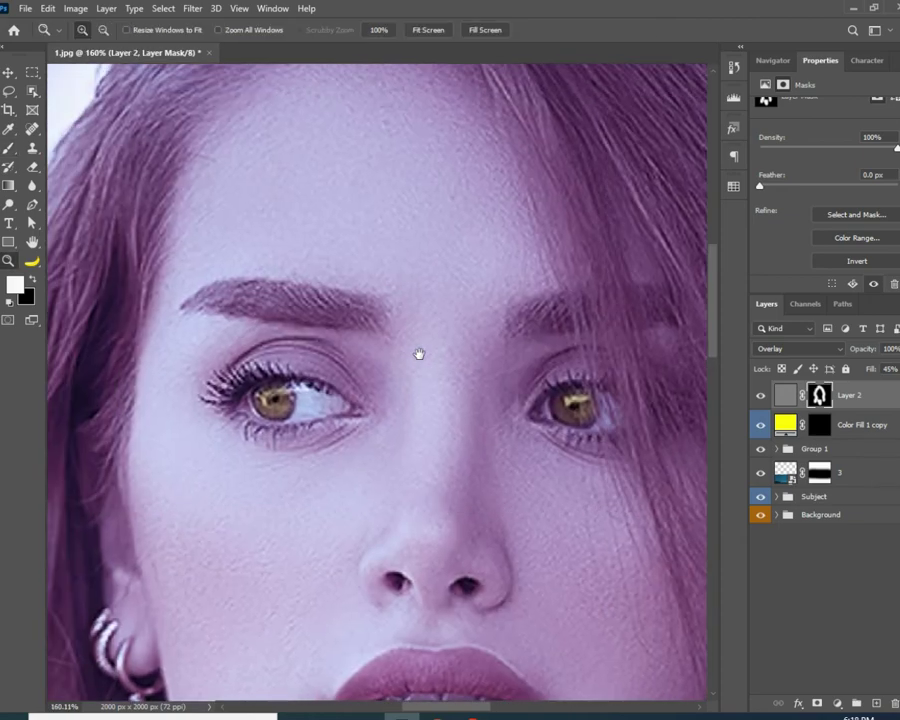
{"action": "left_click_drag", "start_coordinate": [419, 353], "coordinate": [412, 348]}
{"action": "key", "text": "b"}
{"action": "left_click_drag", "start_coordinate": [328, 320], "coordinate": [166, 353]}
{"action": "left_click_drag", "start_coordinate": [293, 388], "coordinate": [314, 391]}
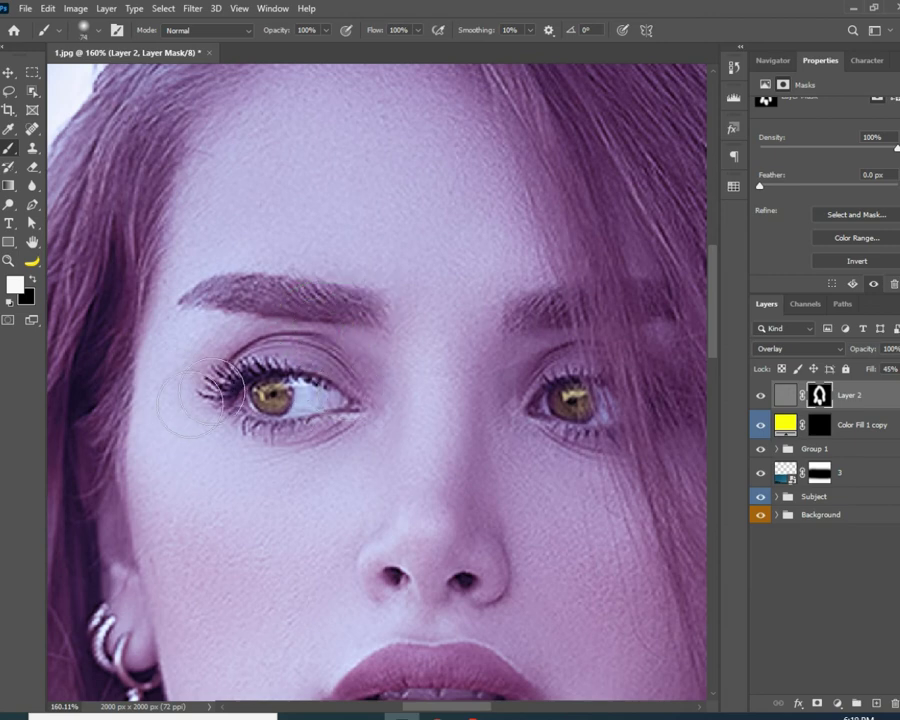
{"action": "key", "text": "x"}
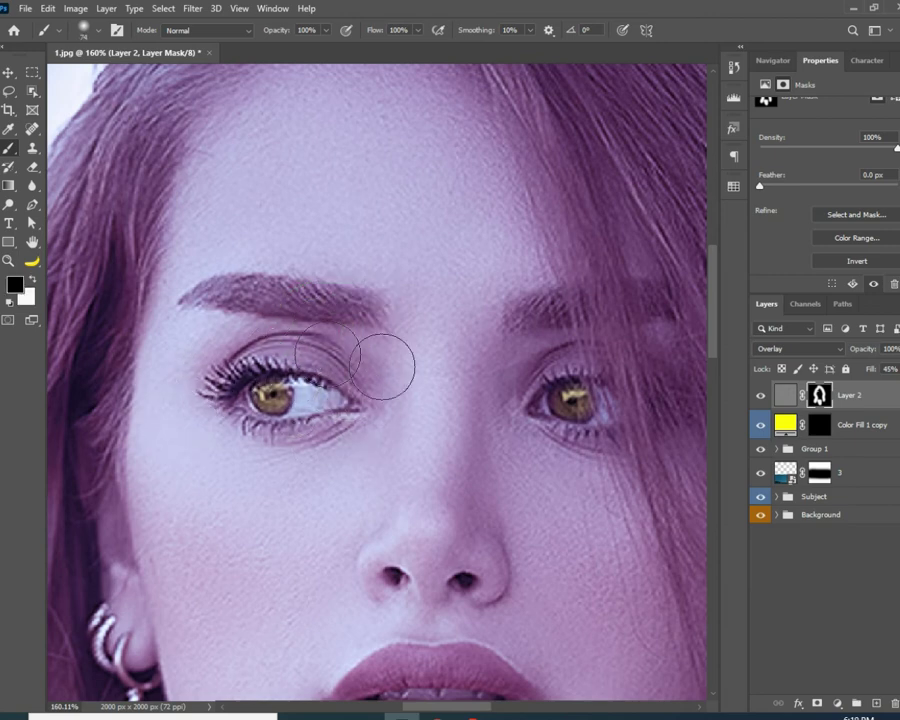
{"action": "key", "text": "x"}
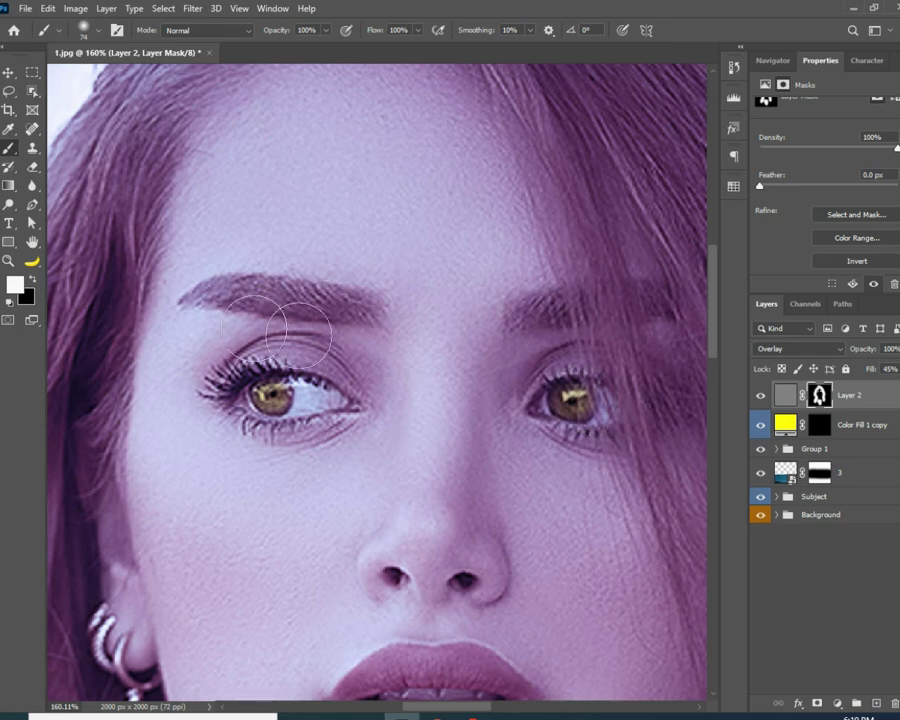
Set the fill of the masked sharpening layer to 47%.
{"action": "key", "text": "z"}
{"action": "right_click", "coordinate": [204, 289]}
{"action": "left_click", "coordinate": [232, 296]}
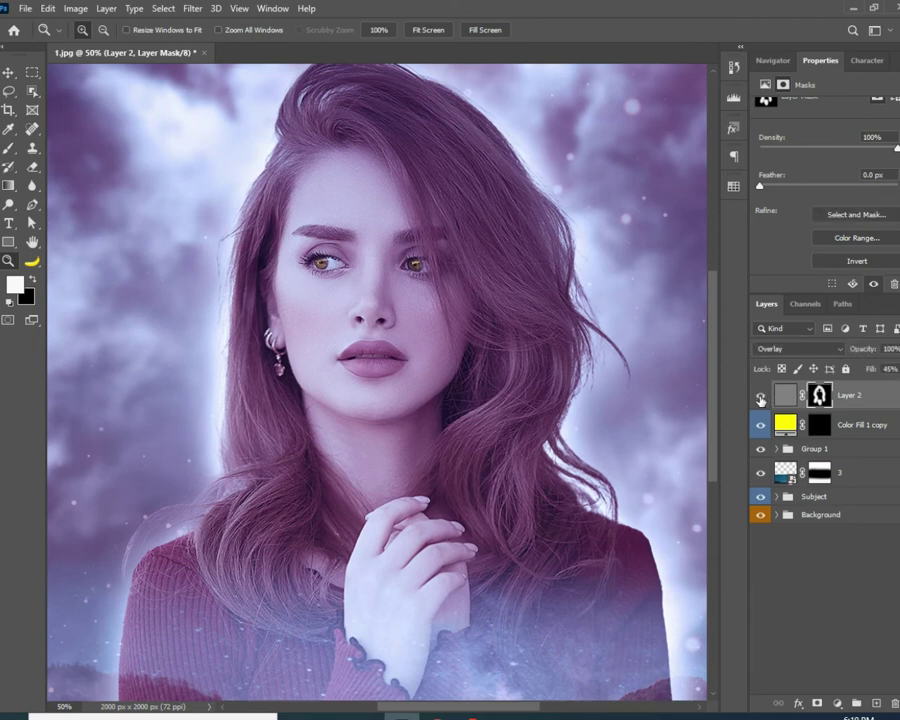
{"action": "left_click", "coordinate": [899, 369]}
{"action": "left_click_drag", "start_coordinate": [875, 378], "coordinate": [871, 389]}
{"action": "right_click", "coordinate": [366, 247]}
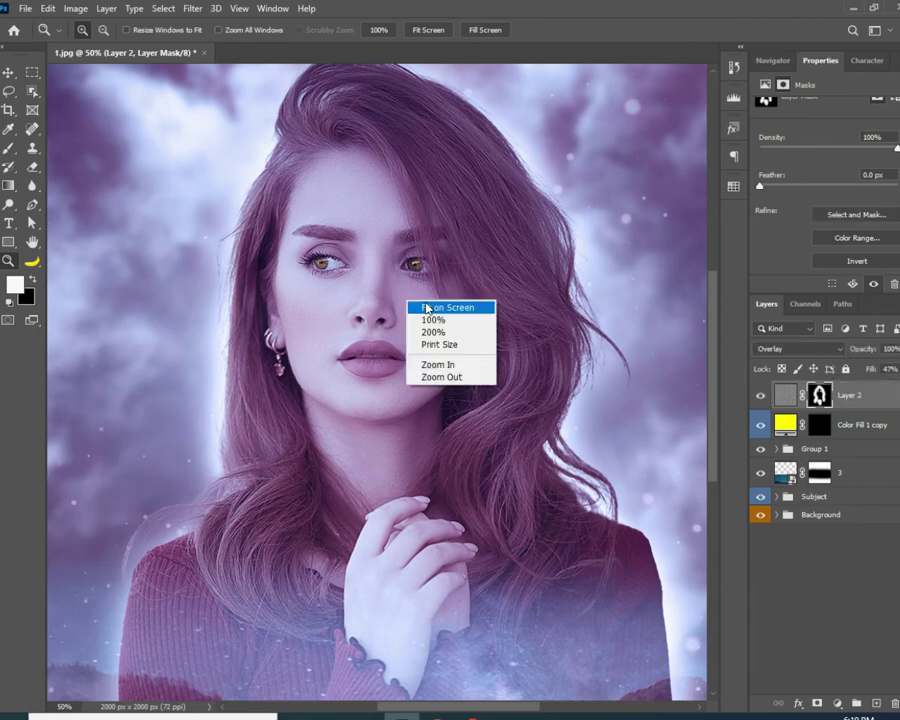
{"action": "left_click", "coordinate": [386, 376]}
{"action": "right_click", "coordinate": [466, 281]}
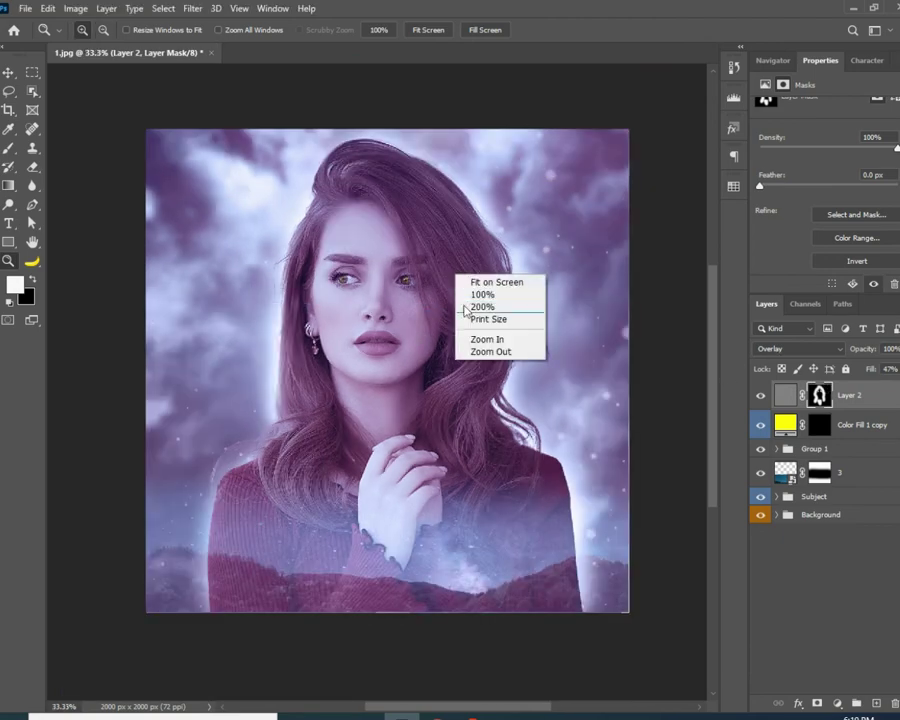
{"action": "left_click", "coordinate": [464, 282]}
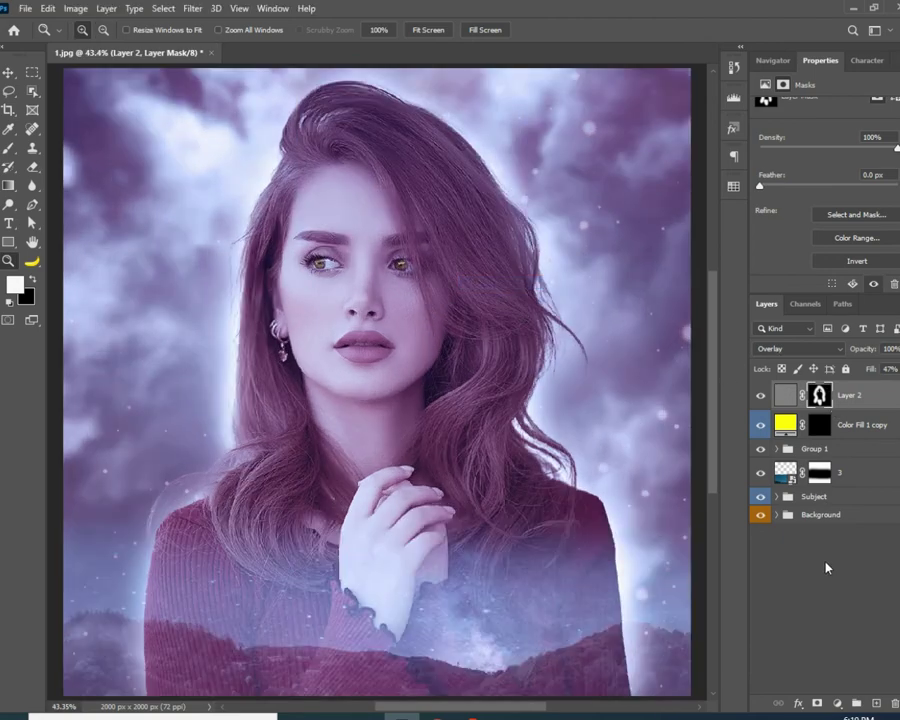
Expand Group 1 holding the curves, gradient fill and colour lookup layers and rename it Adjustments Layers.
{"action": "left_click", "coordinate": [777, 449]}
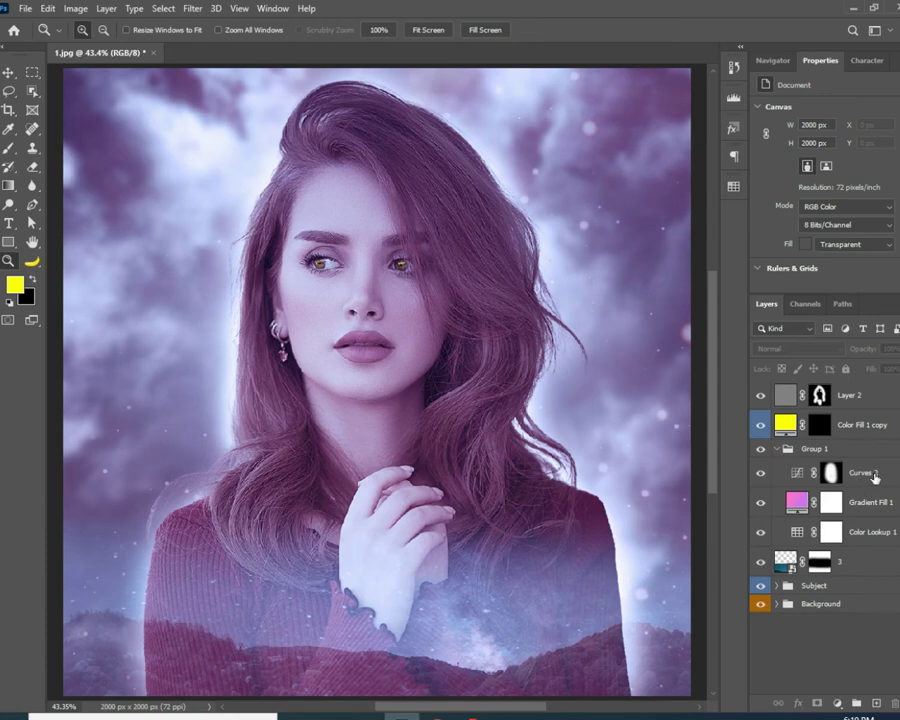
{"action": "left_click", "coordinate": [870, 476]}
{"action": "double_click", "coordinate": [815, 449]}
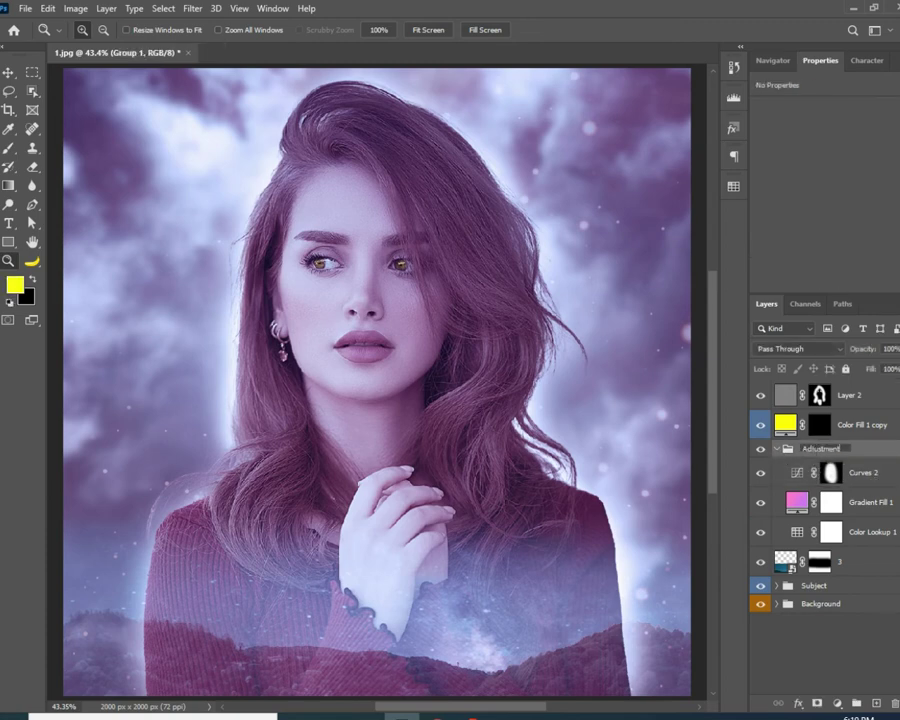
{"action": "type", "text": "Adjustments Layers"}
{"action": "key", "text": "Return"}
Add a Photo Filter adjustment above Curves 2 using the Blue filter and lower its opacity to 67%.
{"action": "left_click", "coordinate": [856, 472]}
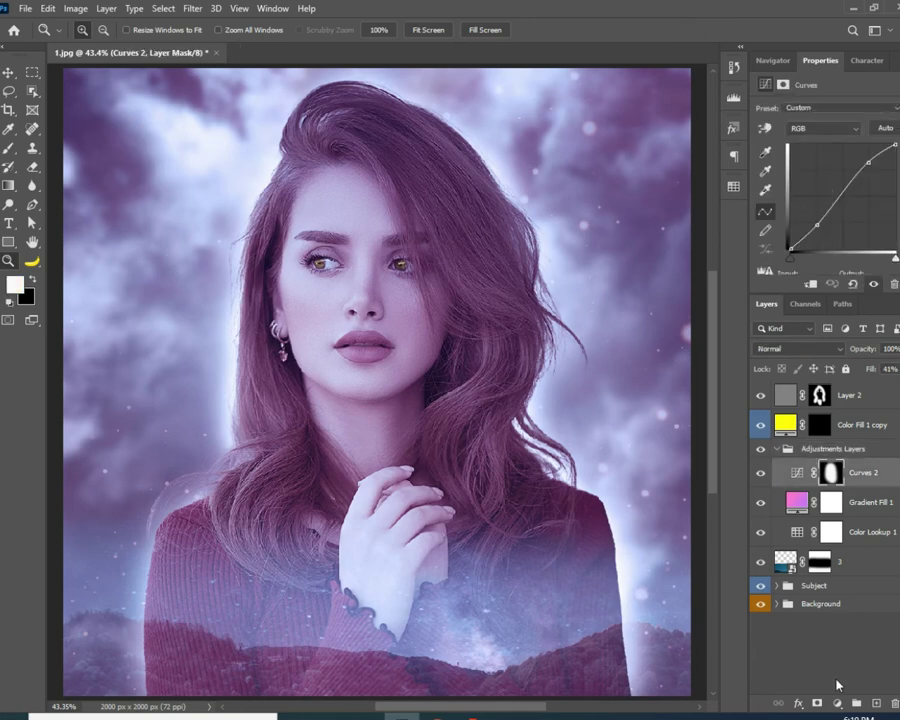
{"action": "left_click", "coordinate": [838, 703]}
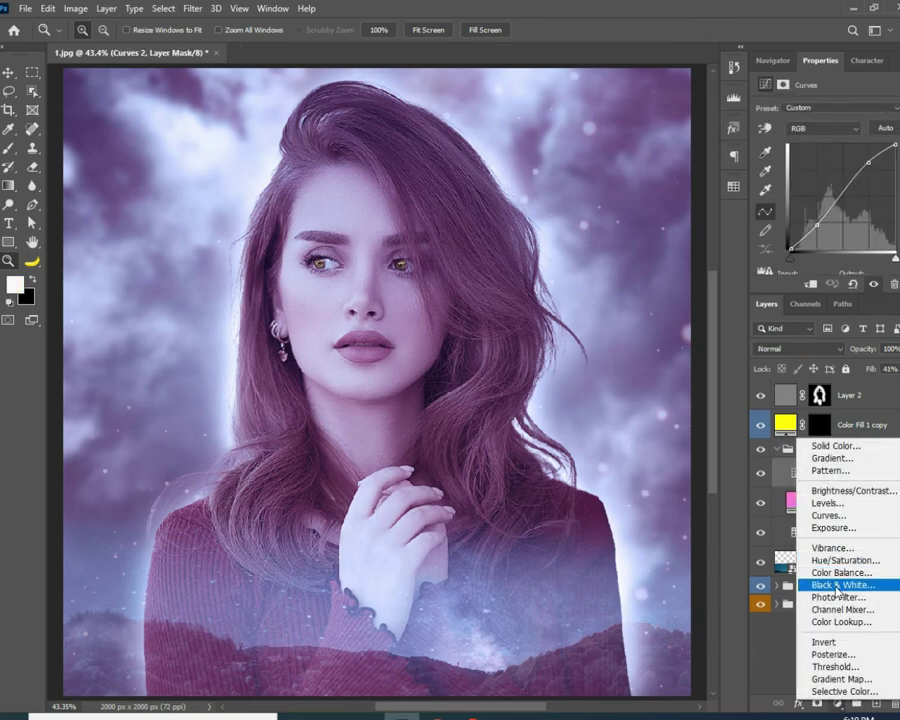
{"action": "left_click", "coordinate": [836, 597]}
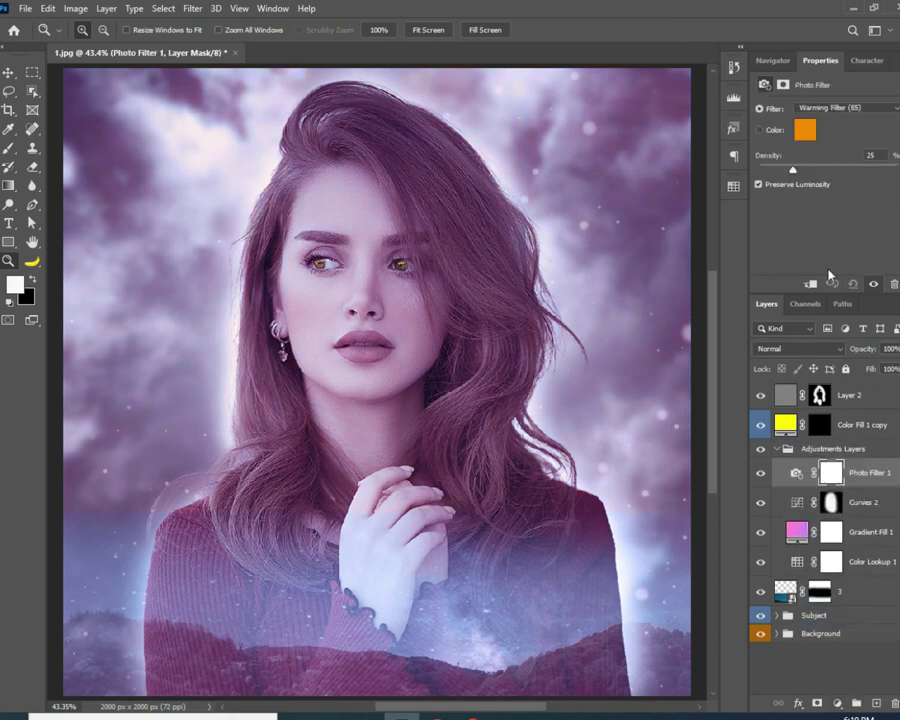
{"action": "left_click", "coordinate": [830, 108]}
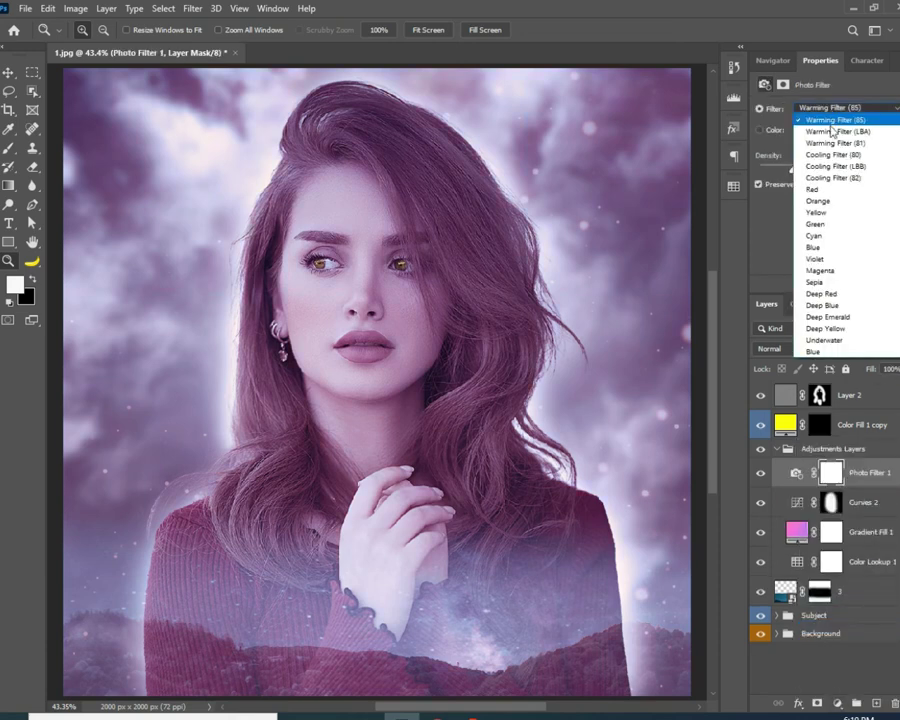
{"action": "left_click", "coordinate": [816, 247]}
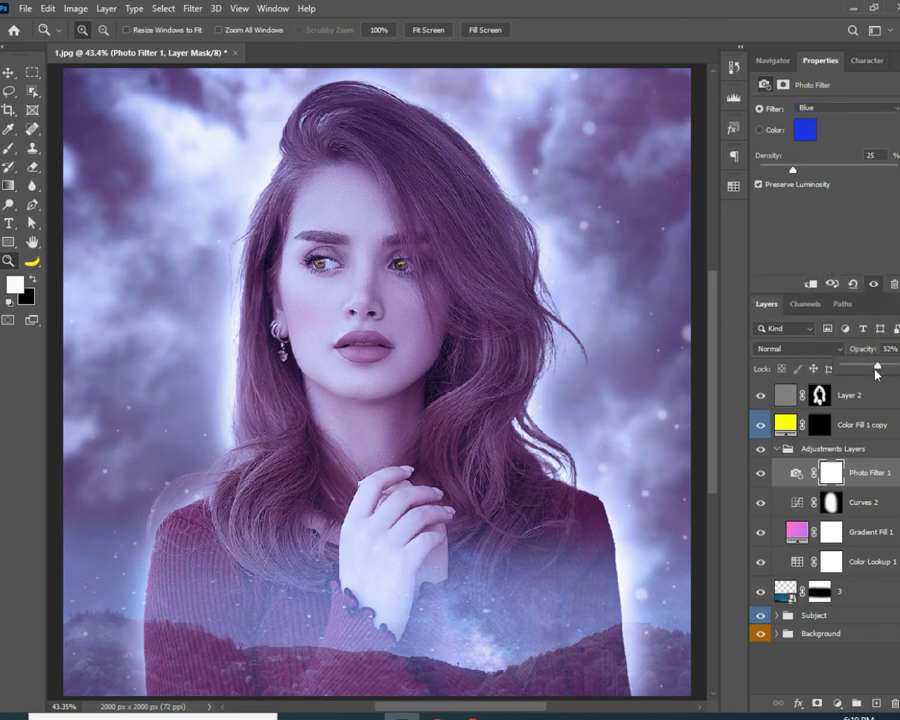
{"action": "left_click_drag", "start_coordinate": [869, 374], "coordinate": [887, 374]}
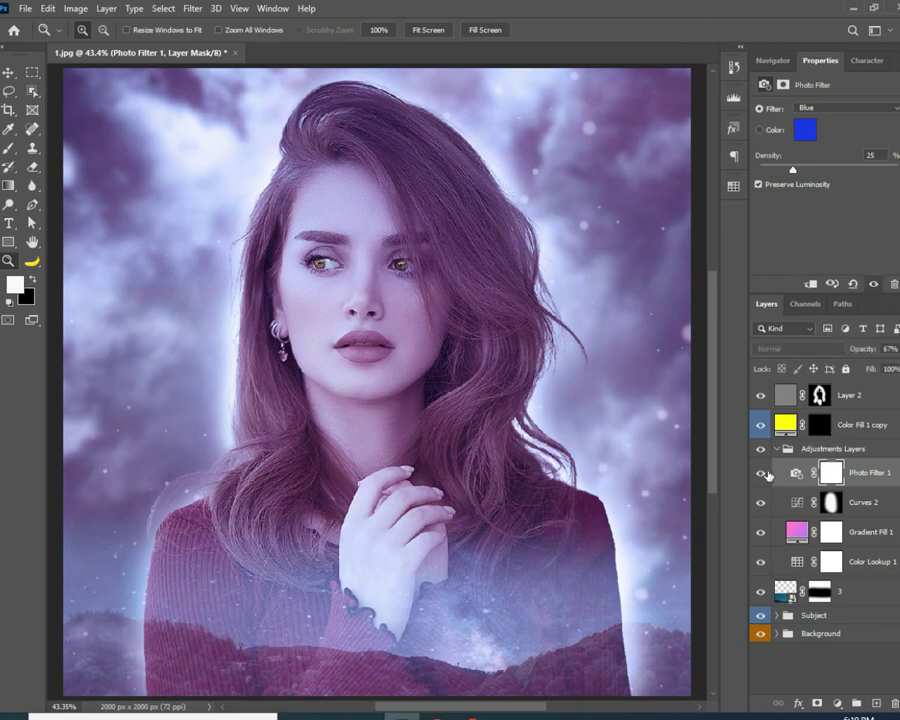
{"action": "left_click_drag", "start_coordinate": [866, 352], "coordinate": [877, 356]}
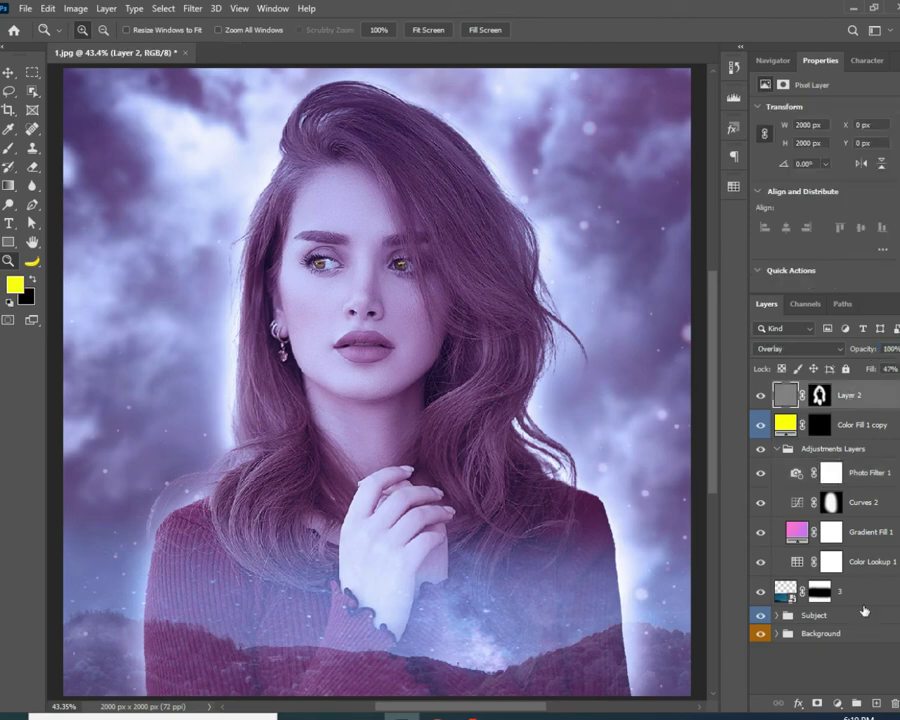
Add a new layer above Layer 2 and fill it with the merged composite using Apply Image.
{"action": "left_click", "coordinate": [874, 702]}
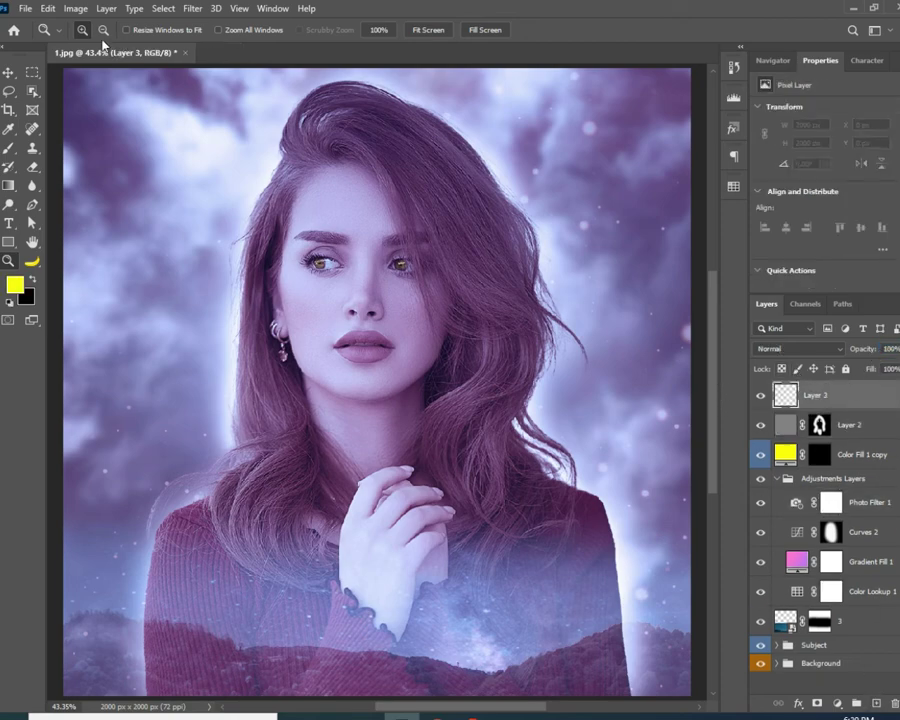
{"action": "left_click", "coordinate": [46, 10]}
{"action": "mouse_move", "coordinate": [76, 8]}
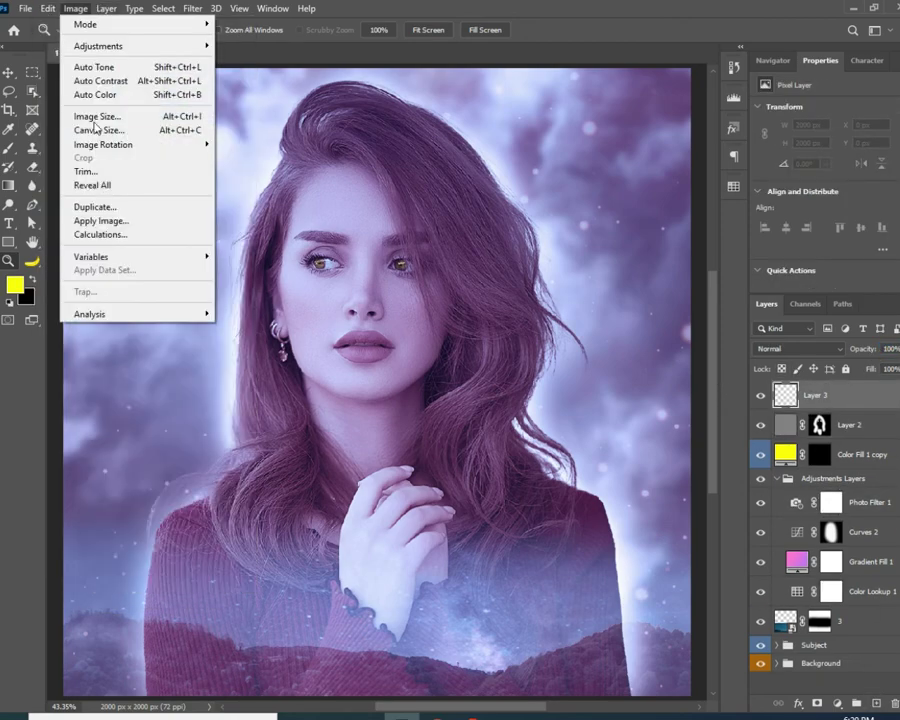
{"action": "left_click", "coordinate": [105, 221]}
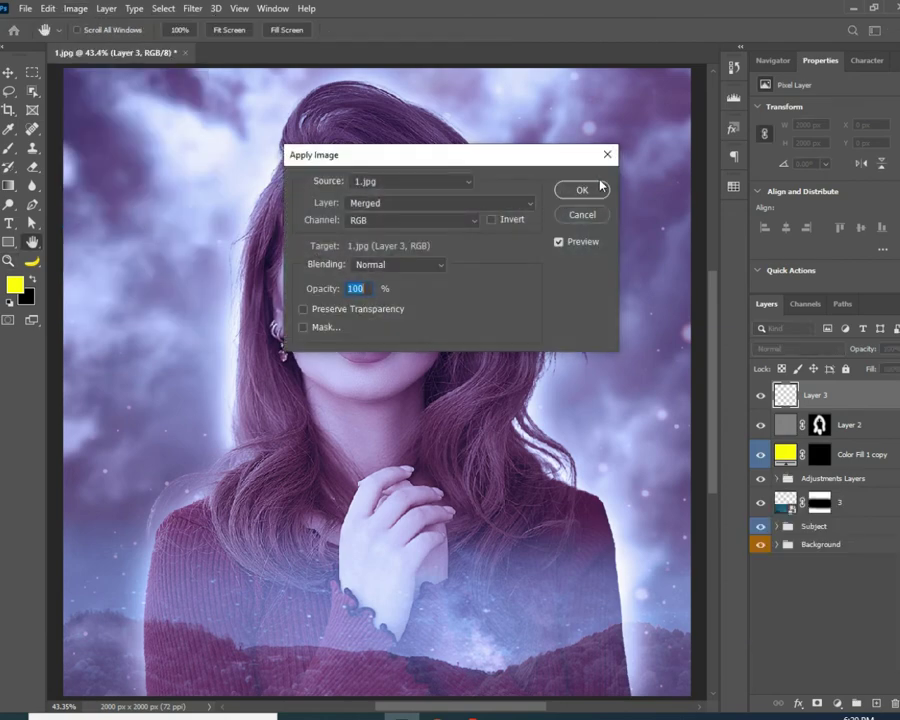
{"action": "left_click", "coordinate": [568, 191]}
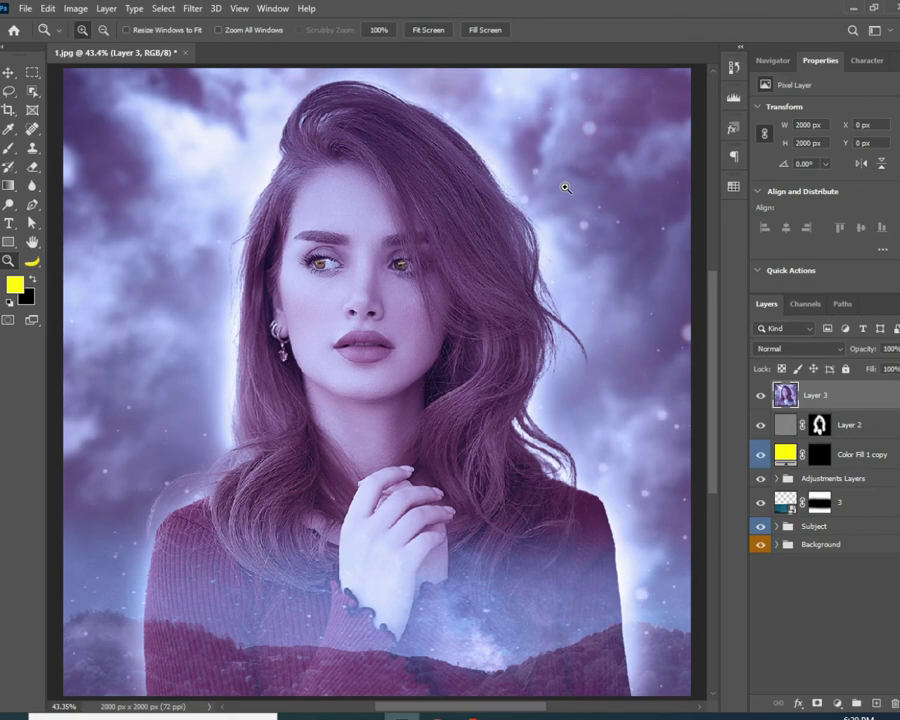
Convert the merged Layer 3 to a smart object and open the Camera Raw Filter for it.
{"action": "right_click", "coordinate": [836, 402]}
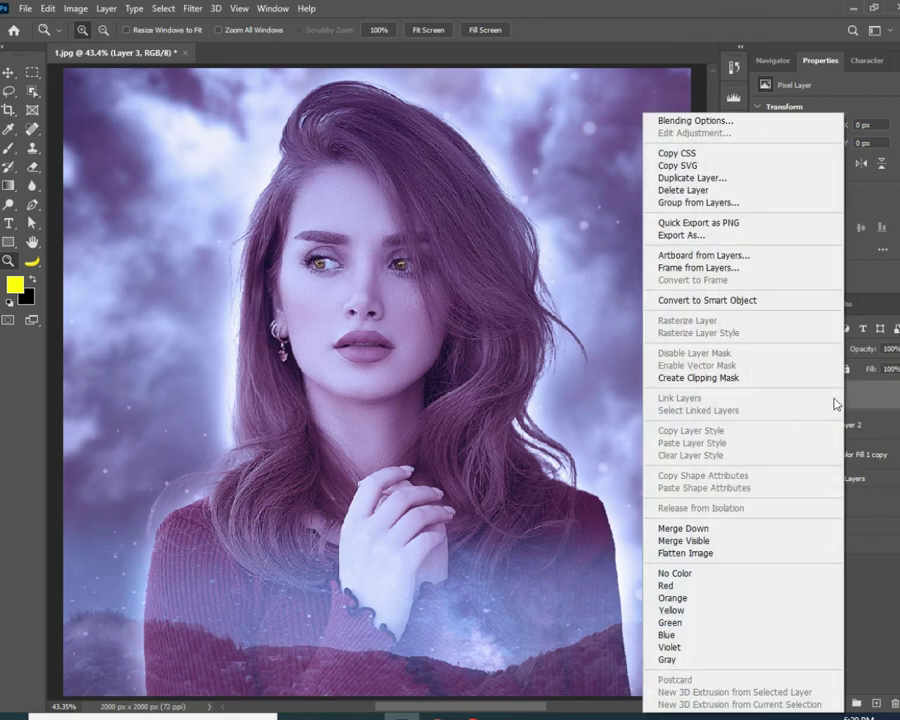
{"action": "left_click", "coordinate": [690, 300]}
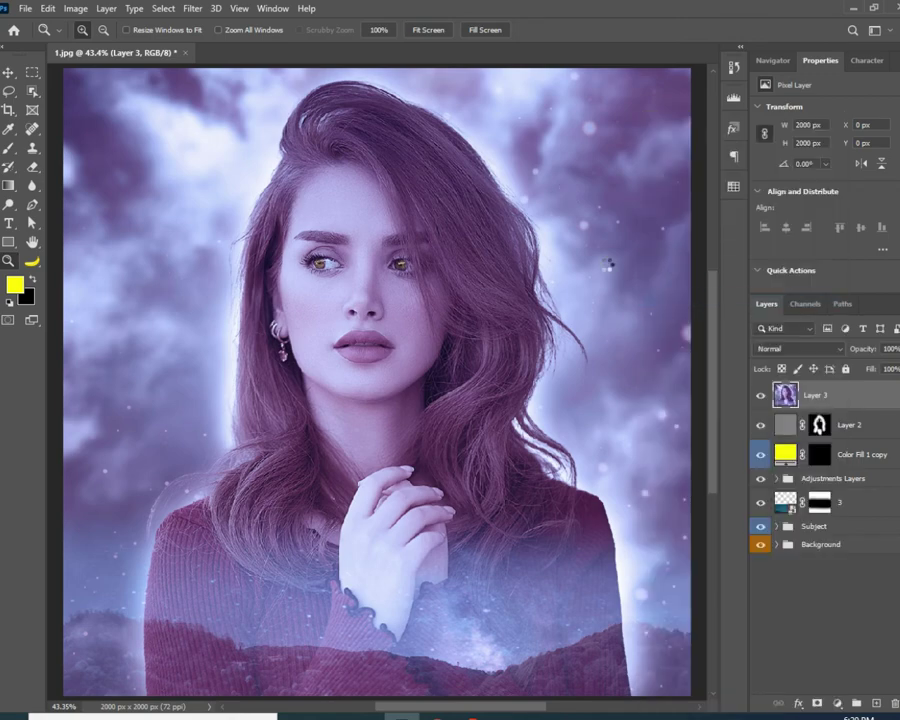
{"action": "left_click", "coordinate": [164, 9]}
{"action": "mouse_move", "coordinate": [192, 10]}
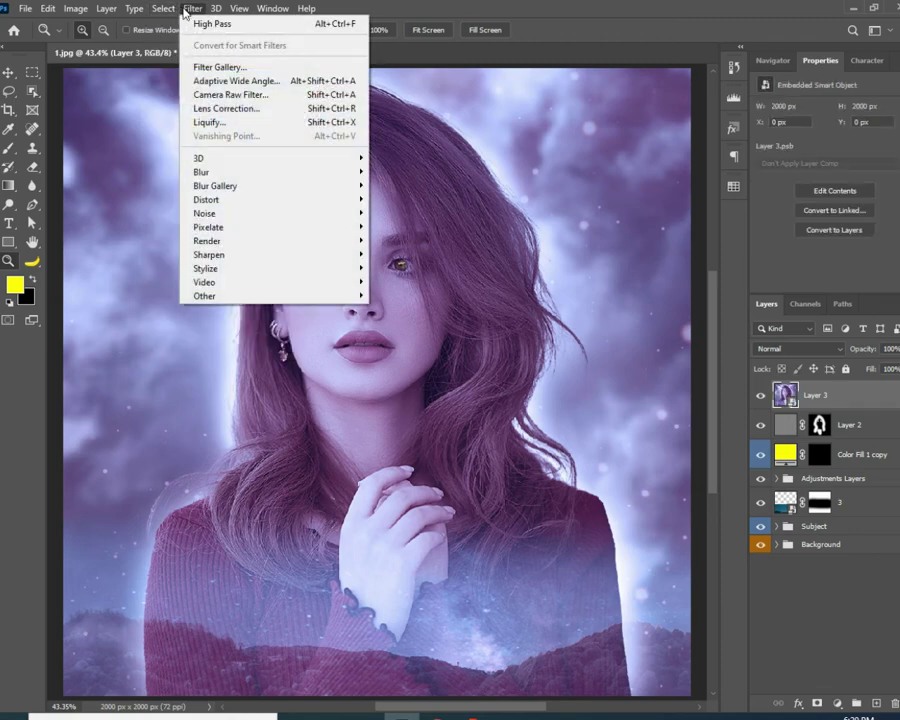
{"action": "left_click", "coordinate": [217, 98]}
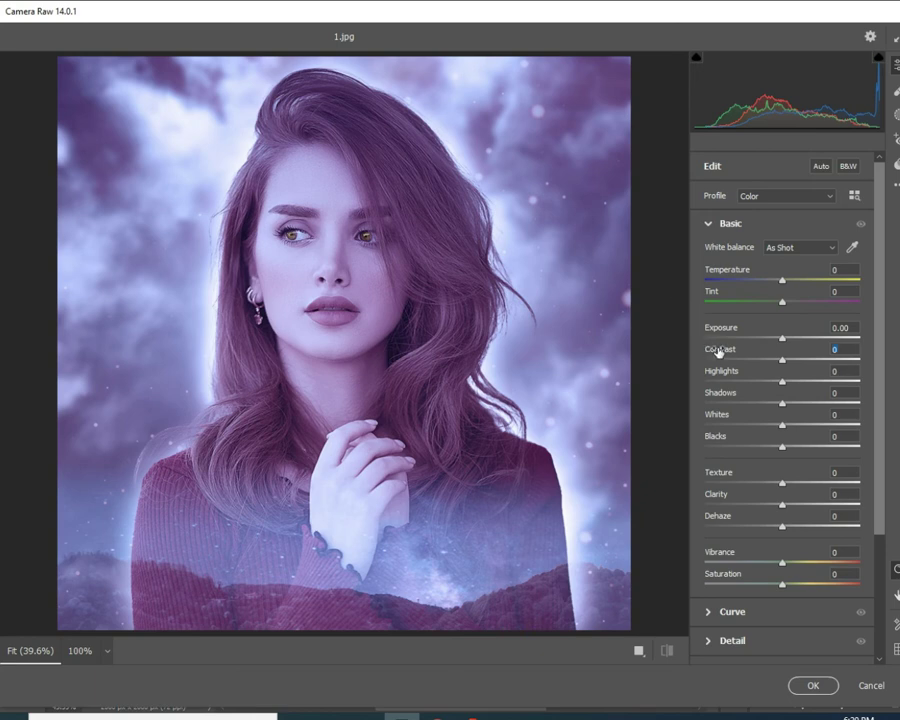
Raise the Camera Raw contrast to +9 and the whites to +7.
{"action": "key", "text": "Up"}
{"action": "key", "text": "Up"}
{"action": "key", "text": "Up"}
{"action": "key", "text": "Up"}
{"action": "key", "text": "Up"}
{"action": "key", "text": "Up"}
{"action": "key", "text": "Up"}
{"action": "key", "text": "Up"}
{"action": "key", "text": "Up"}
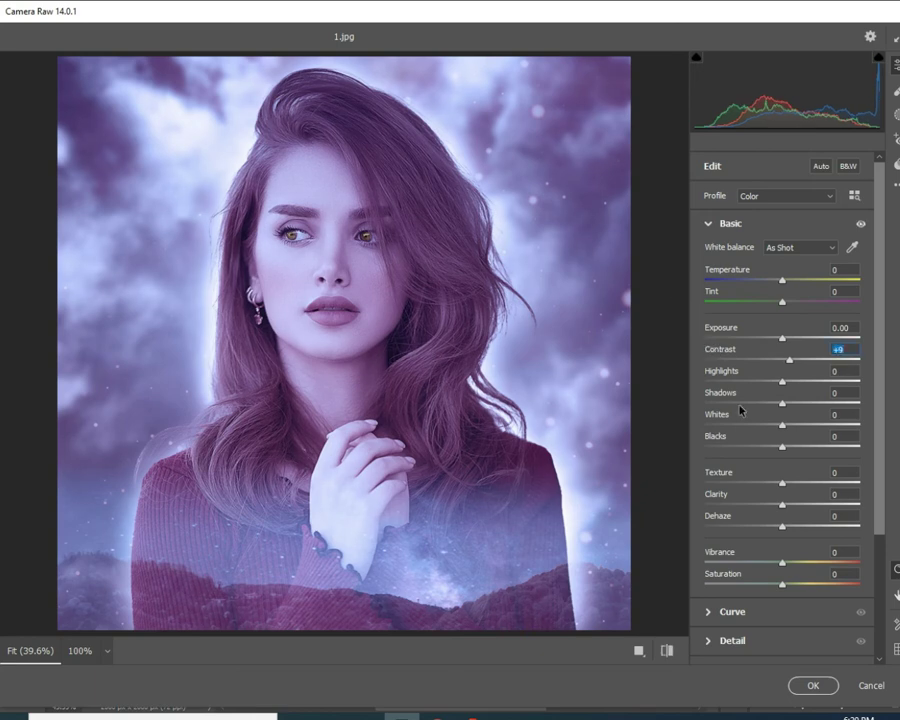
{"action": "key", "text": "Up"}
{"action": "left_click_drag", "start_coordinate": [721, 418], "coordinate": [725, 418]}
Set texture to +10, clarity to +14, vibrance to +9 and whites to +12 in the Camera Raw basic adjustments.
{"action": "left_click", "coordinate": [722, 478]}
{"action": "key", "text": "shift+Up"}
{"action": "left_click_drag", "start_coordinate": [719, 497], "coordinate": [723, 497]}
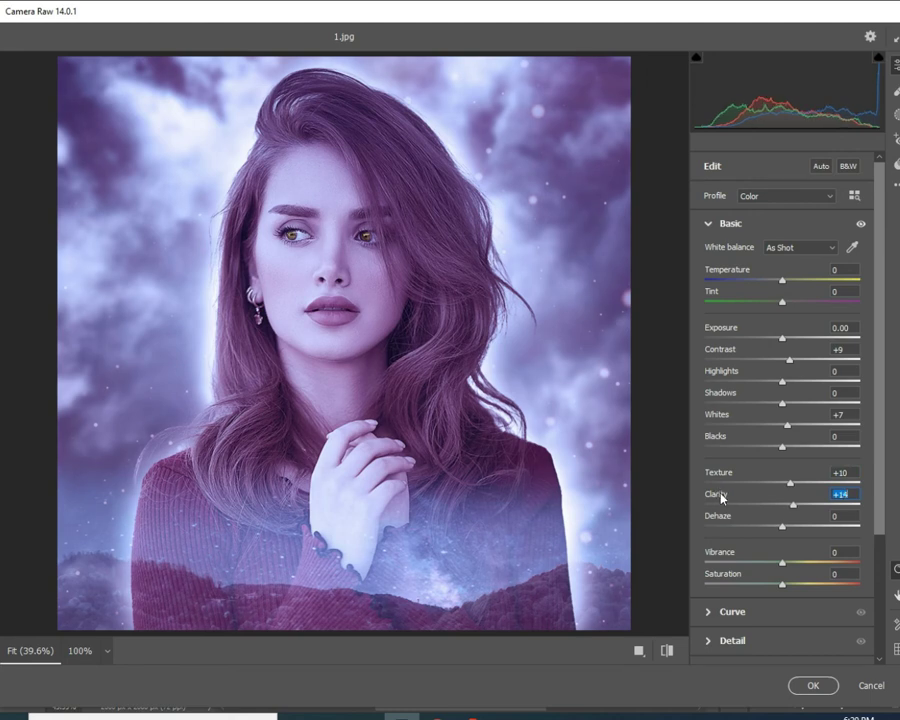
{"action": "scroll", "coordinate": [876, 512], "scroll_direction": "down", "scroll_amount": 2}
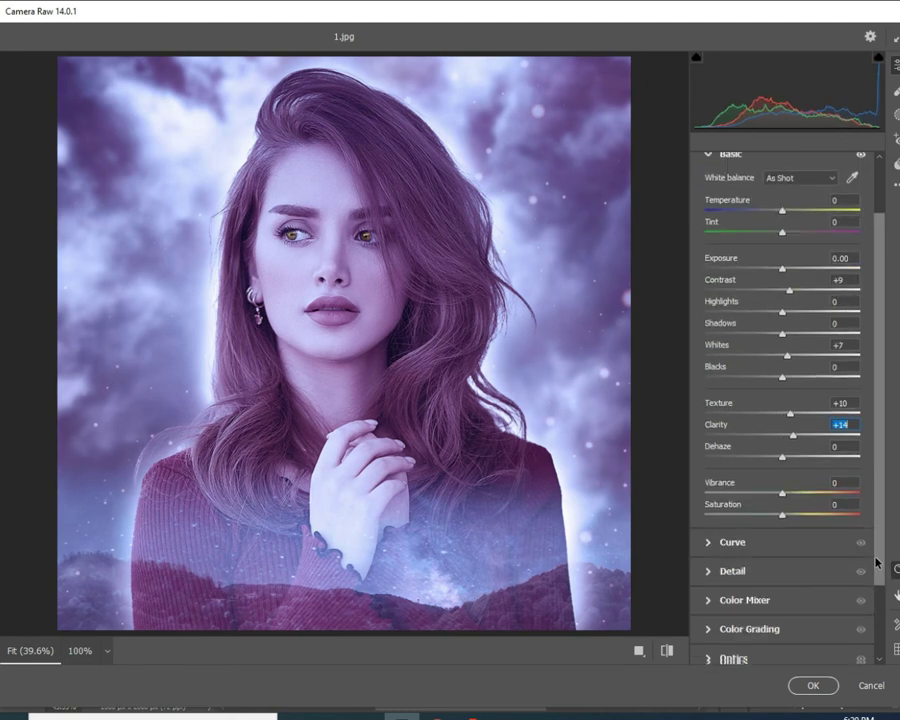
{"action": "left_click_drag", "start_coordinate": [722, 486], "coordinate": [729, 488]}
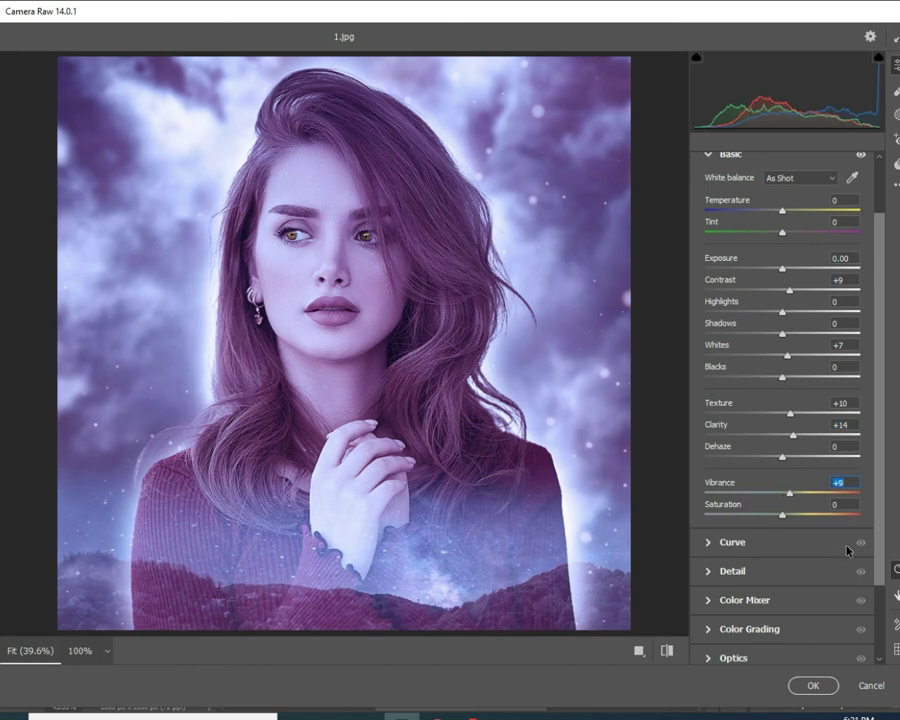
{"action": "left_click", "coordinate": [715, 349]}
Add a vignette of -11 and grain of 7 in the Camera Raw effects.
{"action": "scroll", "coordinate": [868, 540], "scroll_direction": "down", "scroll_amount": 3}
{"action": "left_click", "coordinate": [760, 617]}
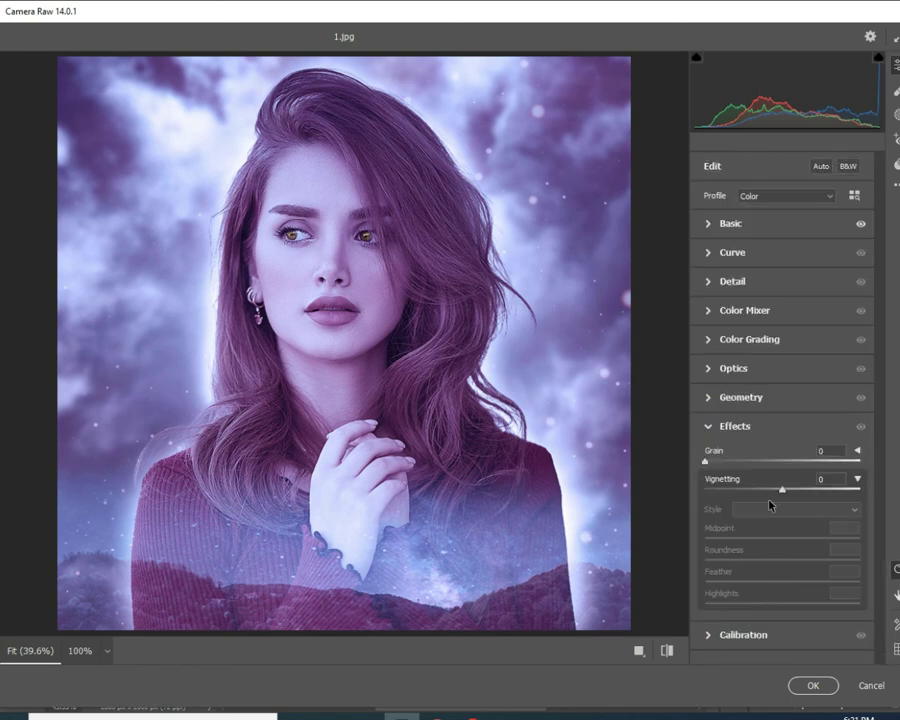
{"action": "left_click", "coordinate": [772, 490]}
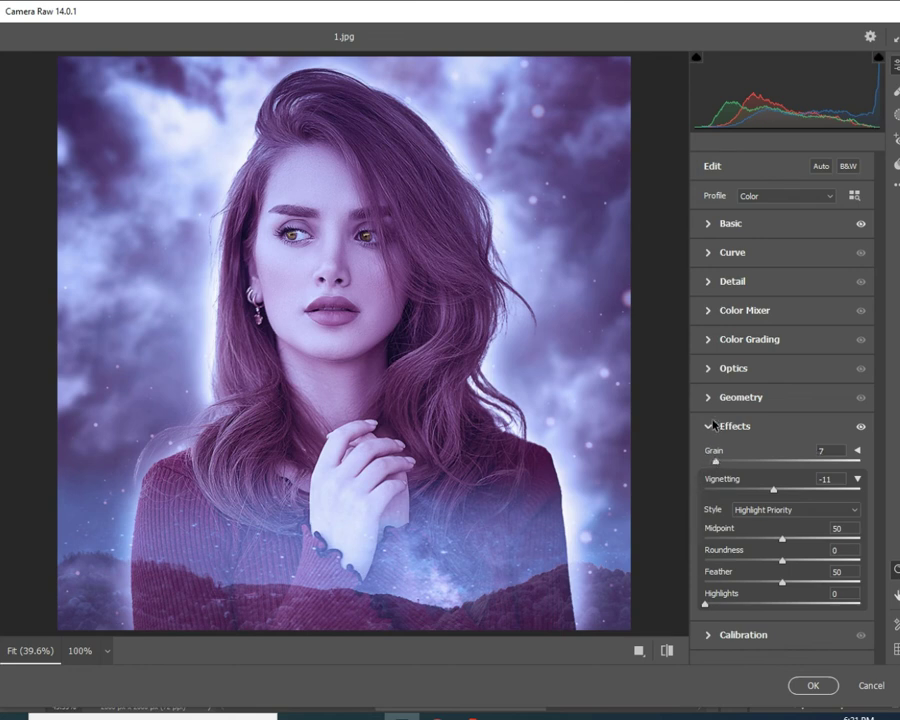
Set the Camera Raw sharpening to 12 and the noise reduction to 5.
{"action": "left_click", "coordinate": [733, 341]}
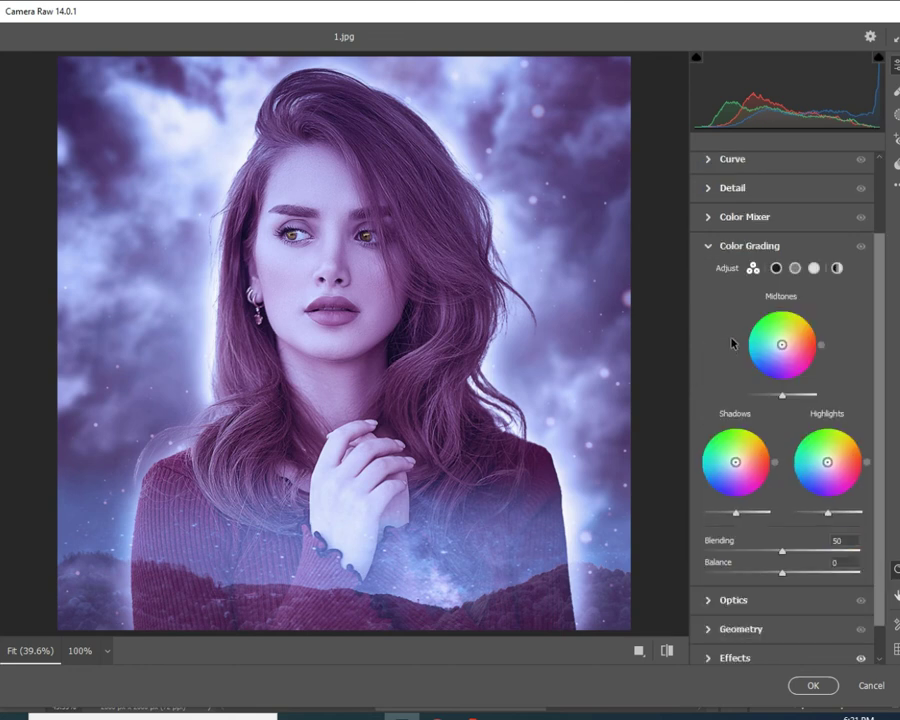
{"action": "left_click", "coordinate": [734, 245]}
{"action": "left_click", "coordinate": [728, 285]}
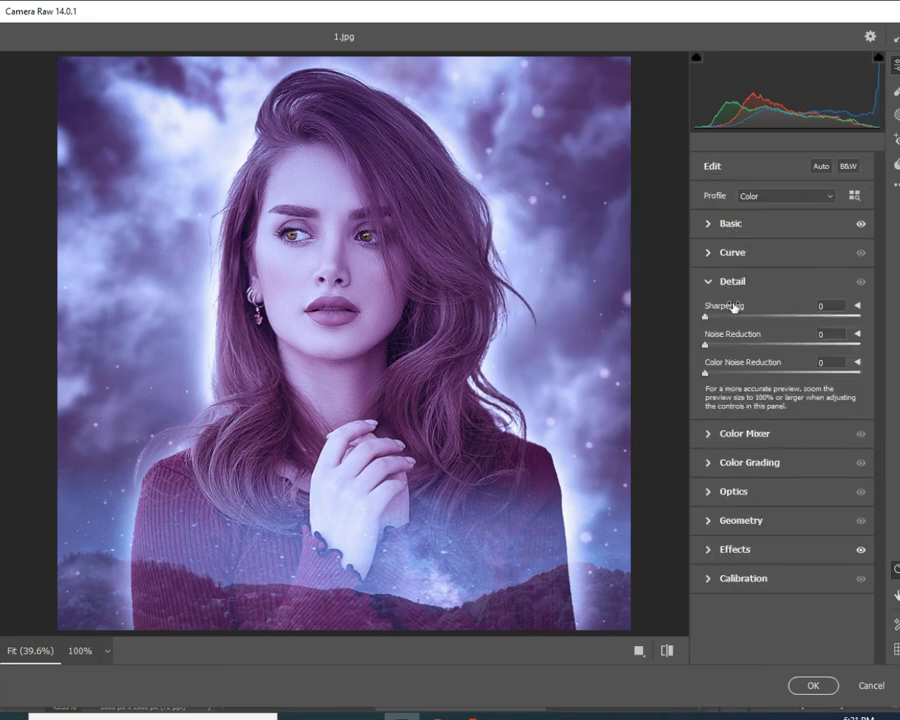
{"action": "left_click_drag", "start_coordinate": [713, 347], "coordinate": [717, 318]}
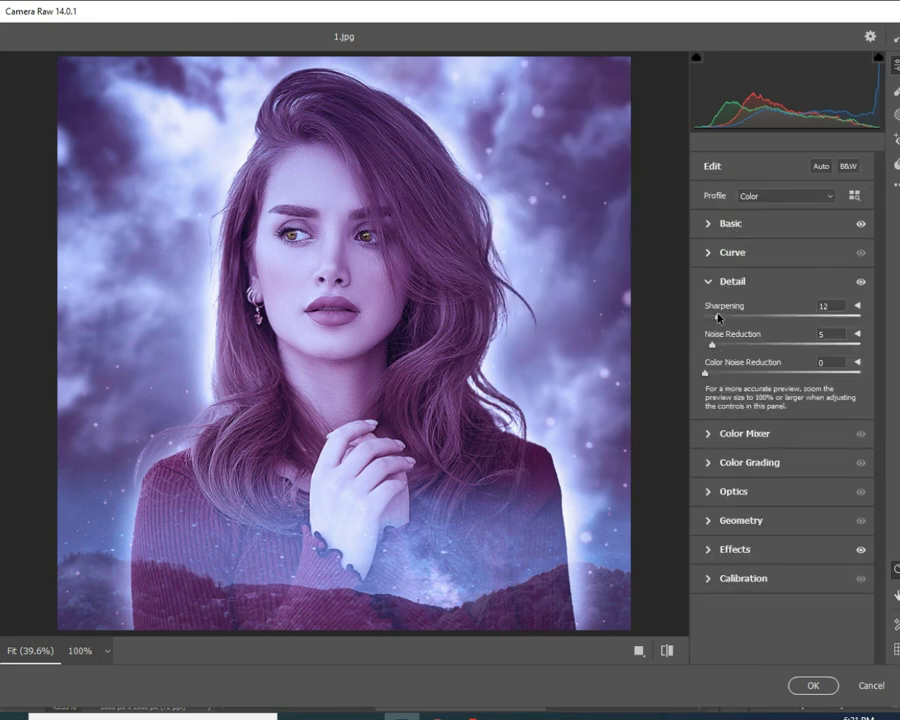
Reduce clarity to +11 and texture to +7, check the face at 100%, and apply the Camera Raw Filter.
{"action": "left_click", "coordinate": [737, 229]}
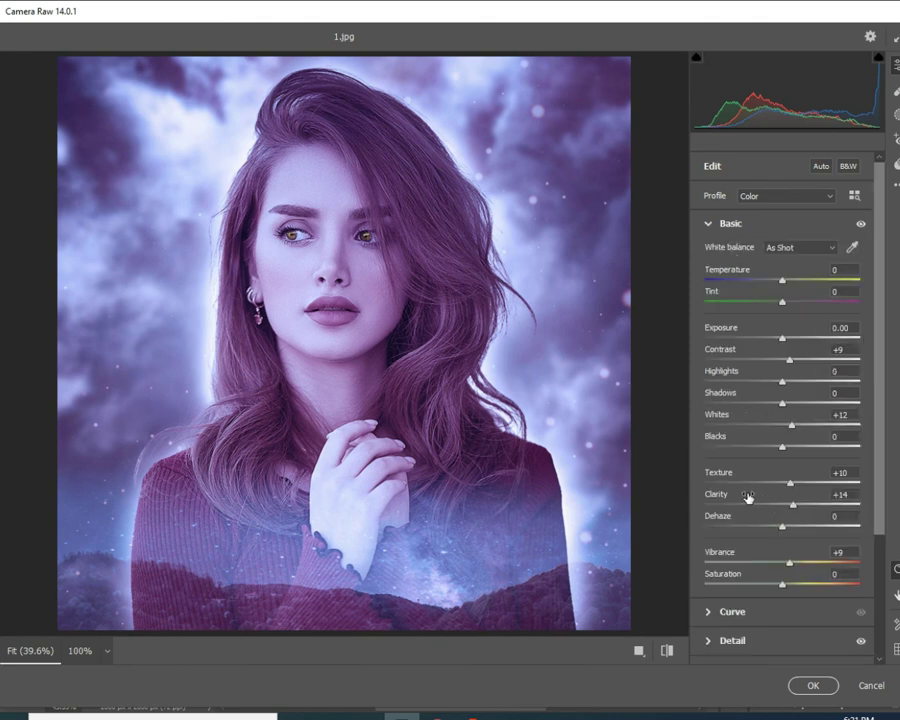
{"action": "left_click_drag", "start_coordinate": [747, 494], "coordinate": [738, 479]}
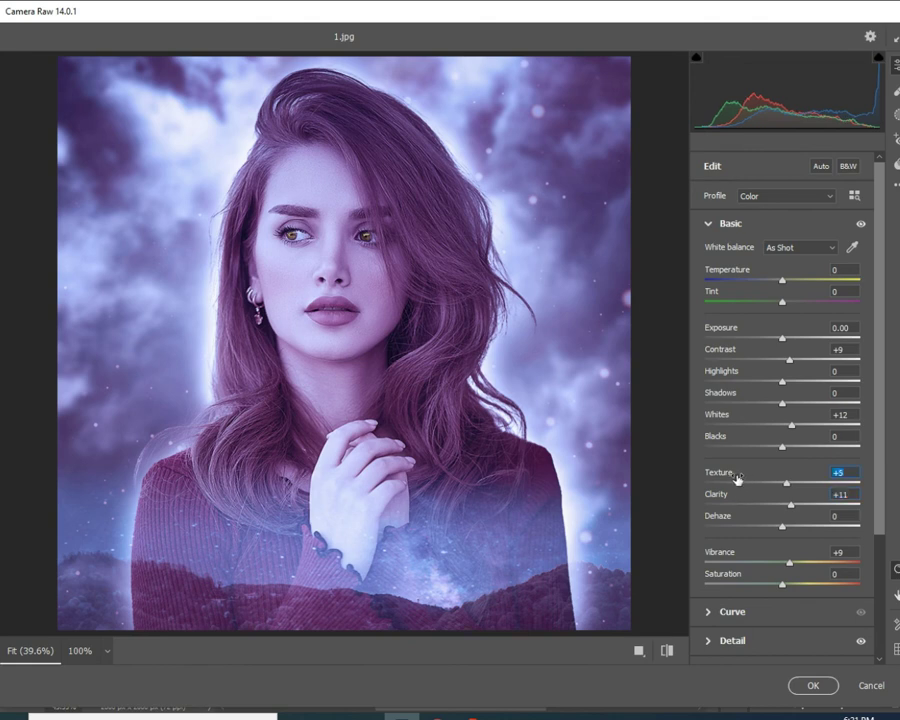
{"action": "left_click", "coordinate": [325, 258]}
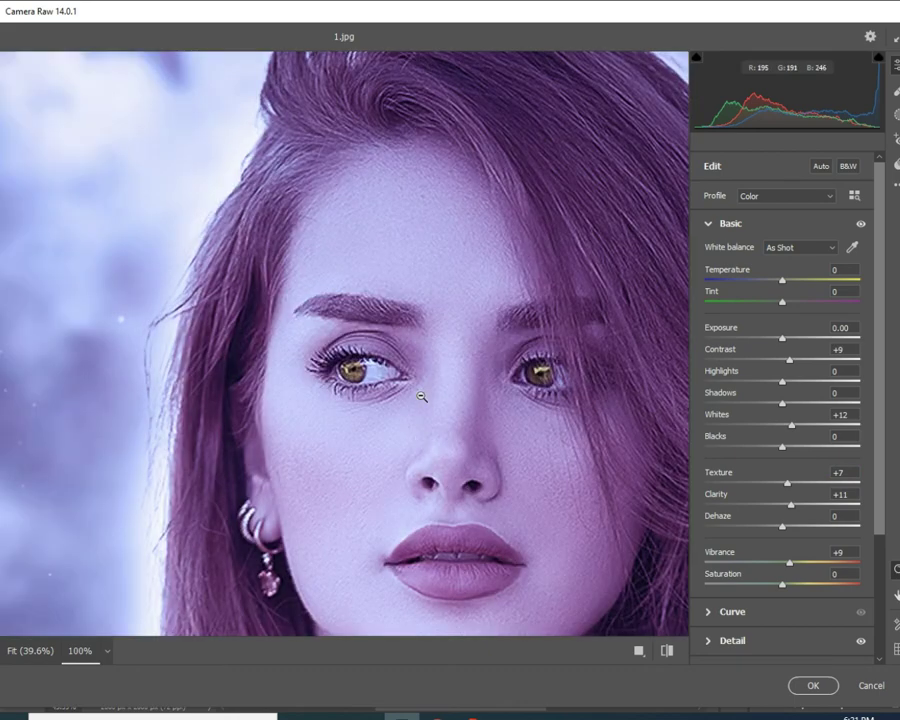
{"action": "left_click", "coordinate": [457, 388]}
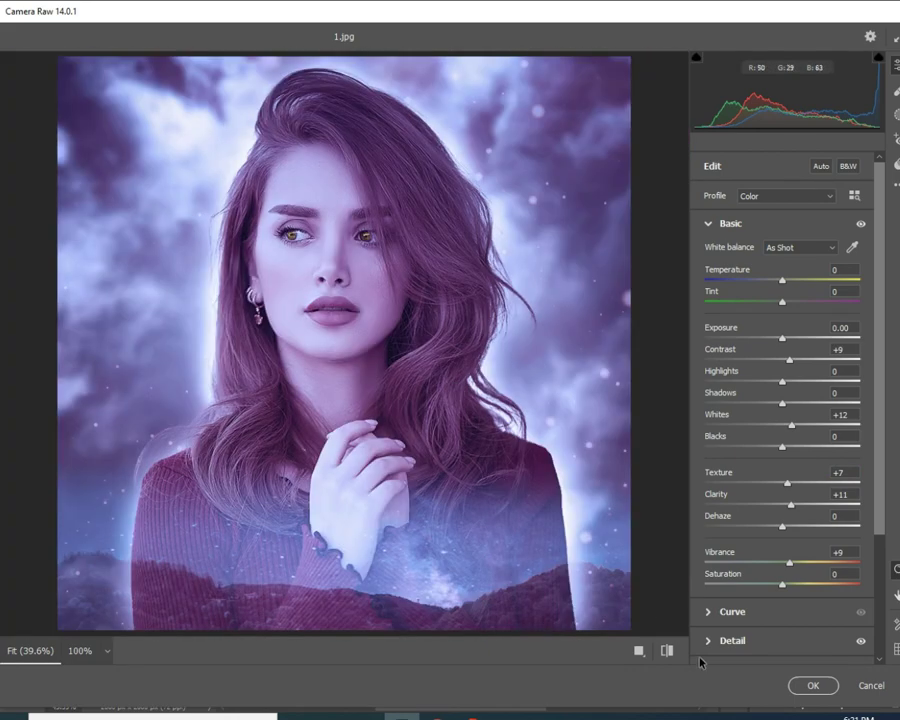
{"action": "left_click", "coordinate": [810, 686]}
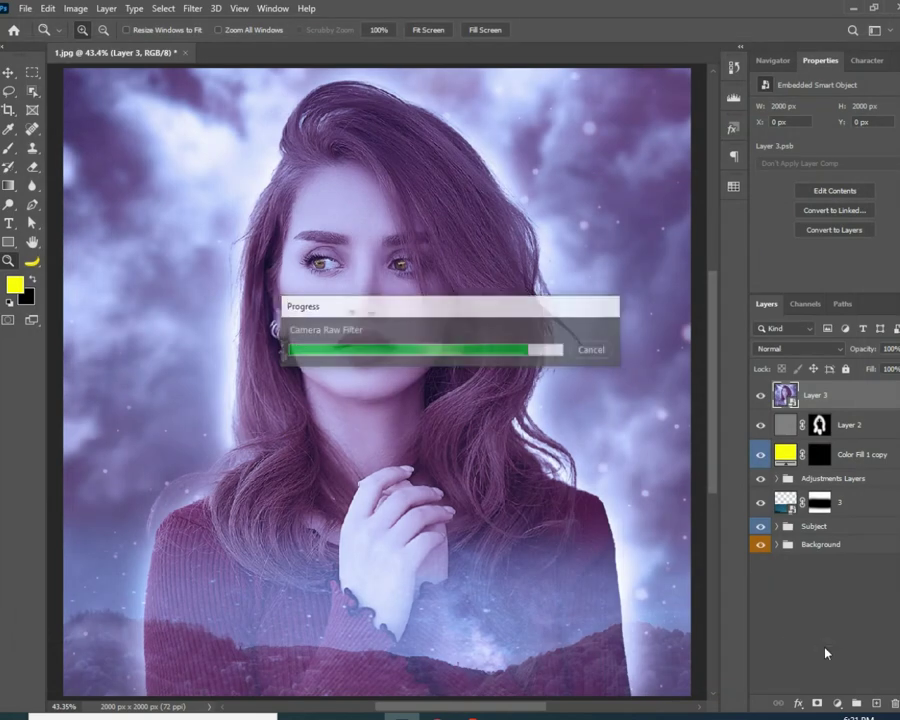
Add a Levels adjustment above Layer 3 and lower its white input level to brighten the image.
{"action": "left_click", "coordinate": [836, 704]}
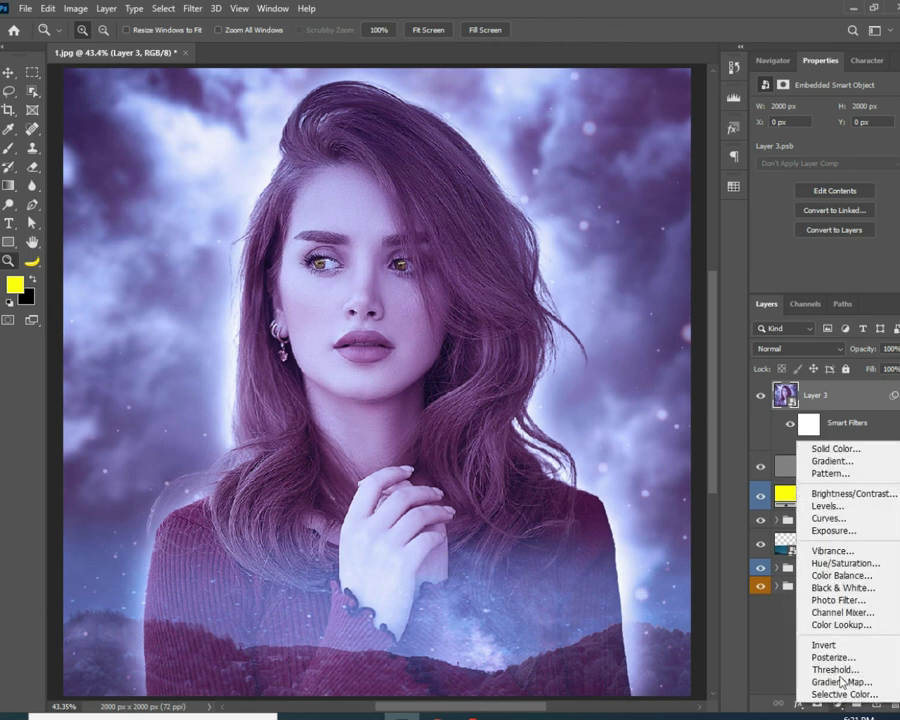
{"action": "left_click", "coordinate": [834, 504]}
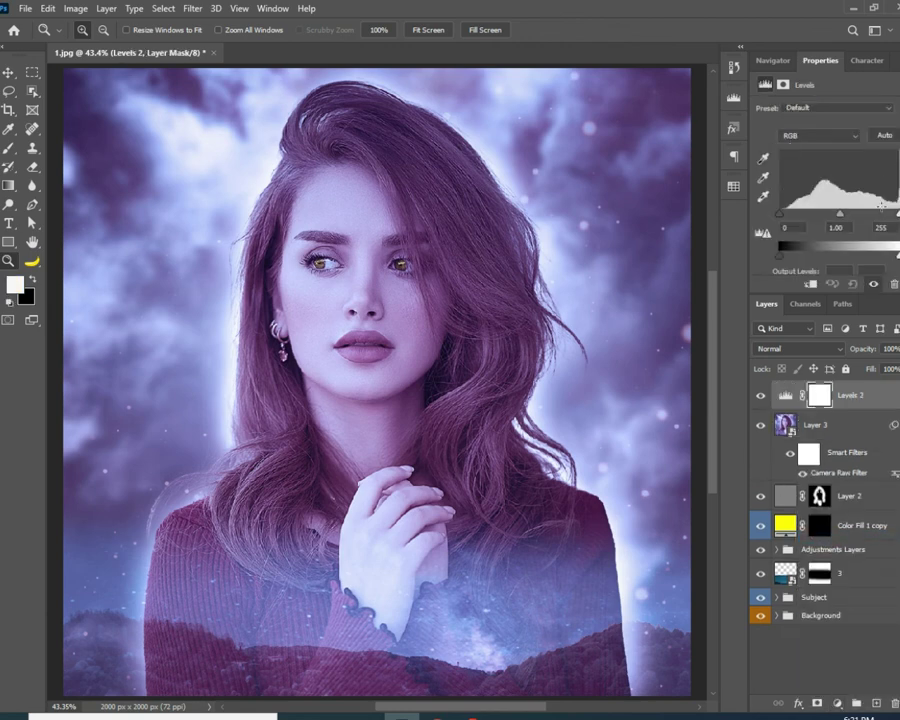
{"action": "left_click_drag", "start_coordinate": [897, 214], "coordinate": [896, 218]}
Invert the top Levels adjustment's mask to black to hide the brightening.
{"action": "left_click", "coordinate": [821, 395]}
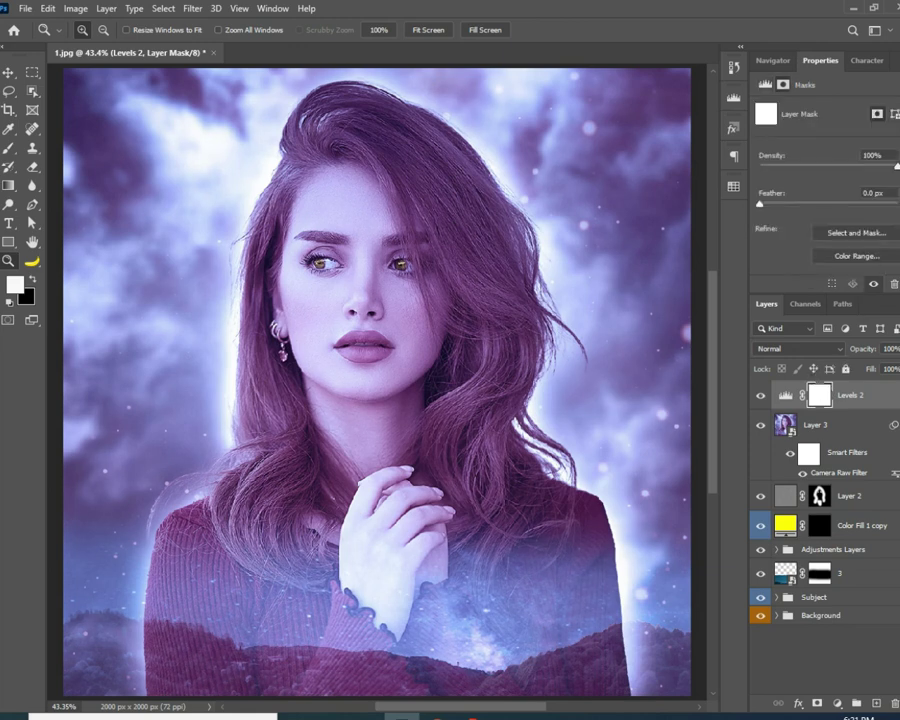
{"action": "scroll", "coordinate": [879, 268], "scroll_direction": "down", "scroll_amount": 1}
{"action": "left_click", "coordinate": [874, 262]}
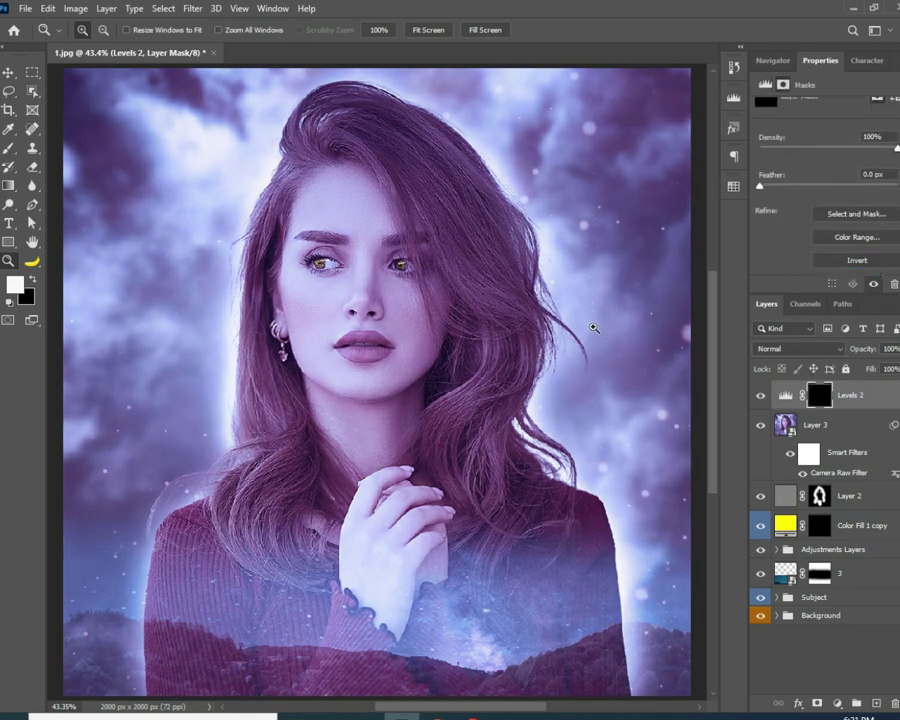
Reveal the Levels 2 brightening over the face and neck with a soft 650 px white brush, and set the layer's fill to 35%.
{"action": "key", "text": "b"}
{"action": "left_click_drag", "start_coordinate": [337, 291], "coordinate": [425, 304]}
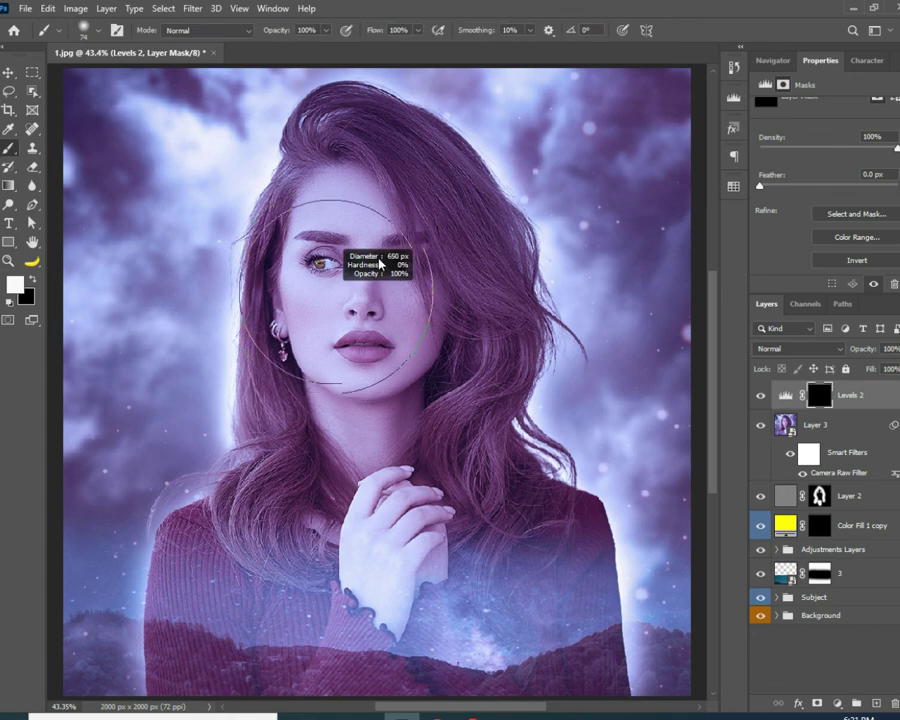
{"action": "mouse_move", "coordinate": [365, 340]}
{"action": "left_mouse_down"}
{"action": "mouse_move", "coordinate": [370, 370]}
{"action": "mouse_move", "coordinate": [360, 285]}
{"action": "mouse_move", "coordinate": [375, 410]}
{"action": "left_mouse_up"}
{"action": "left_click", "coordinate": [899, 369]}
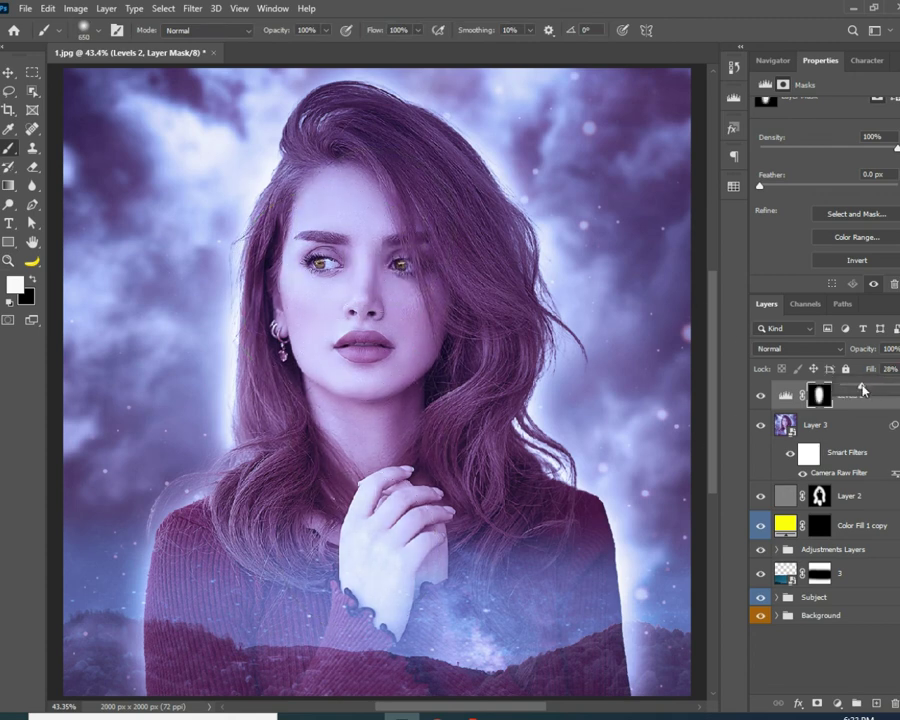
{"action": "left_click_drag", "start_coordinate": [863, 390], "coordinate": [867, 391]}
Paint black on the Levels 2 mask to remove the brightening from the left side of the face, and compare with the adjustment hidden.
{"action": "key", "text": "x"}
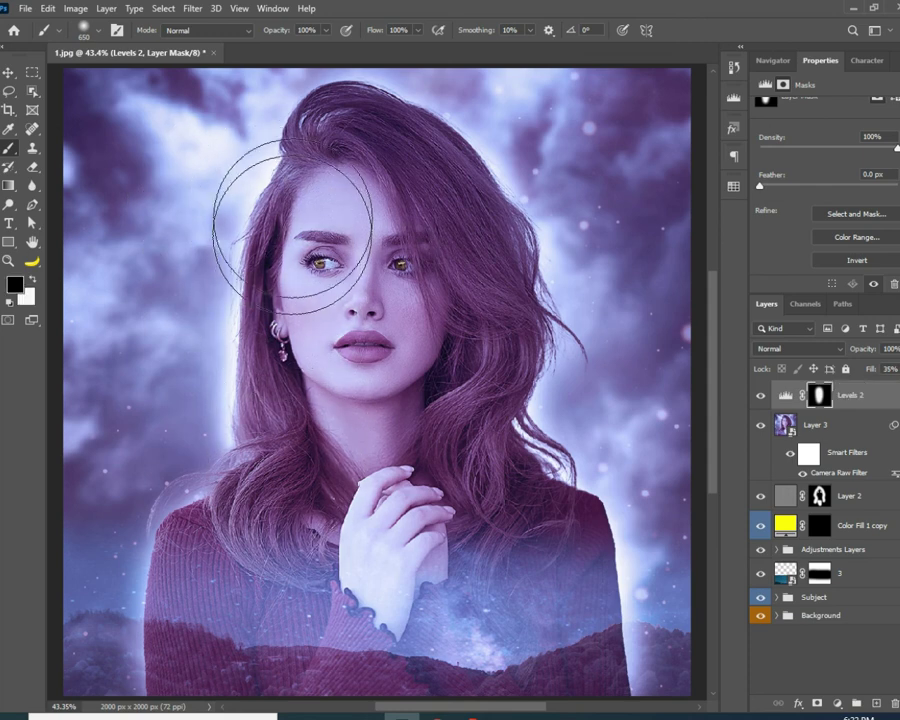
{"action": "left_click_drag", "start_coordinate": [294, 228], "coordinate": [358, 312]}
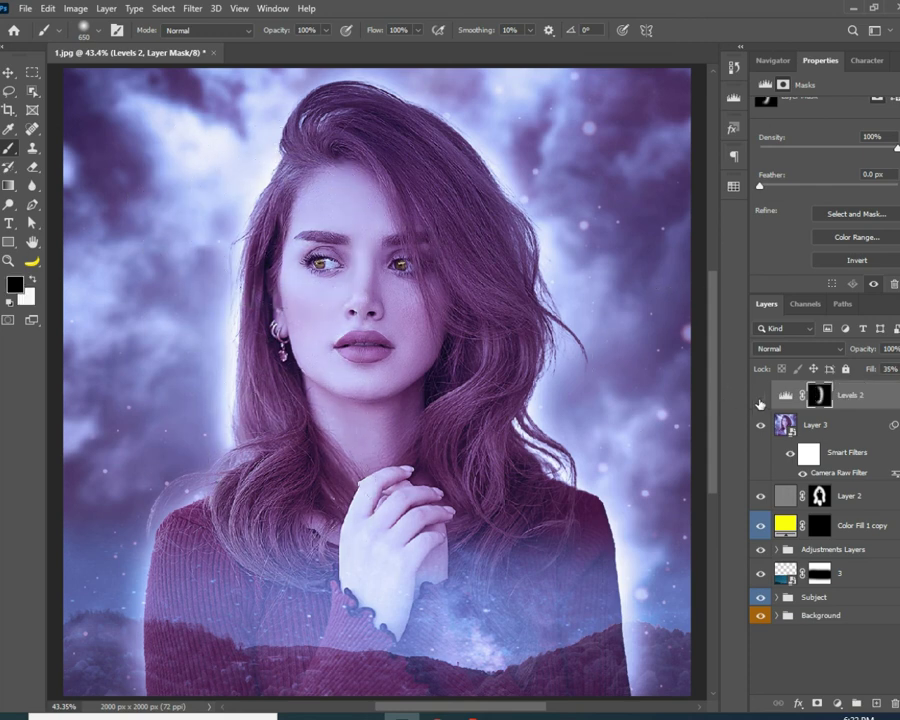
{"action": "left_click", "coordinate": [760, 398]}
Check the brightening on the face and set the Levels 2 layer's fill to 20%.
{"action": "key", "text": "z"}
{"action": "left_click", "coordinate": [424, 322], "text": "alt"}
{"action": "right_click", "coordinate": [322, 266]}
{"action": "left_click", "coordinate": [362, 276]}
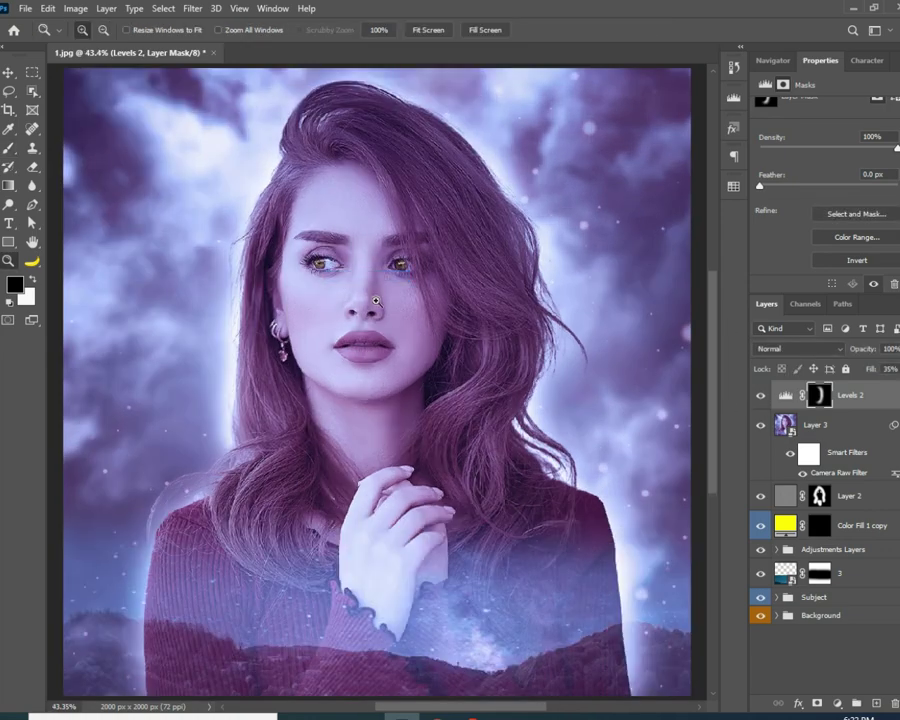
{"action": "left_click", "coordinate": [899, 369]}
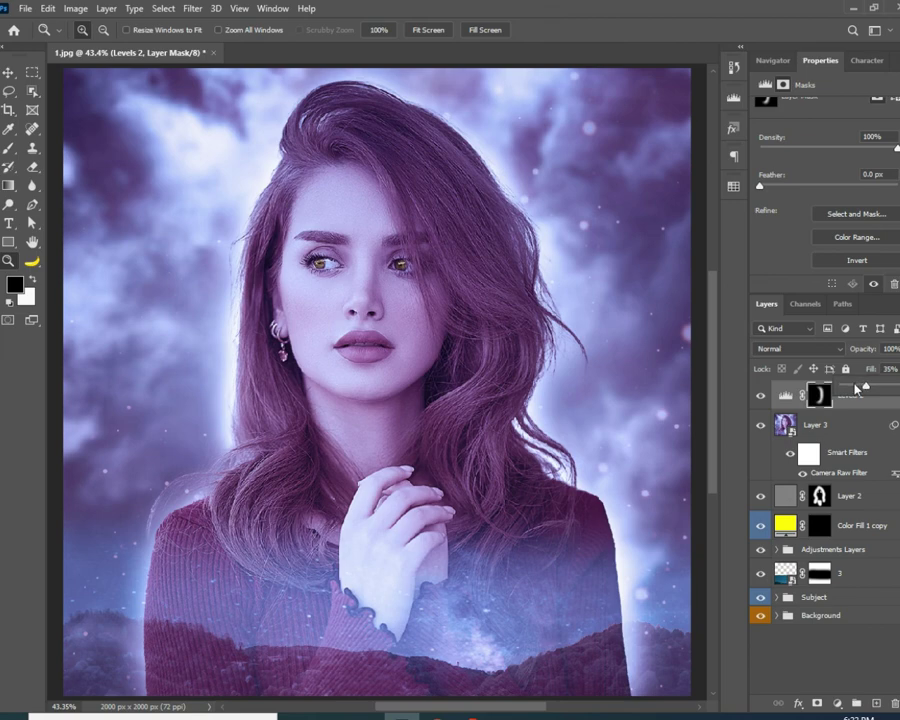
{"action": "left_click_drag", "start_coordinate": [857, 390], "coordinate": [862, 390]}
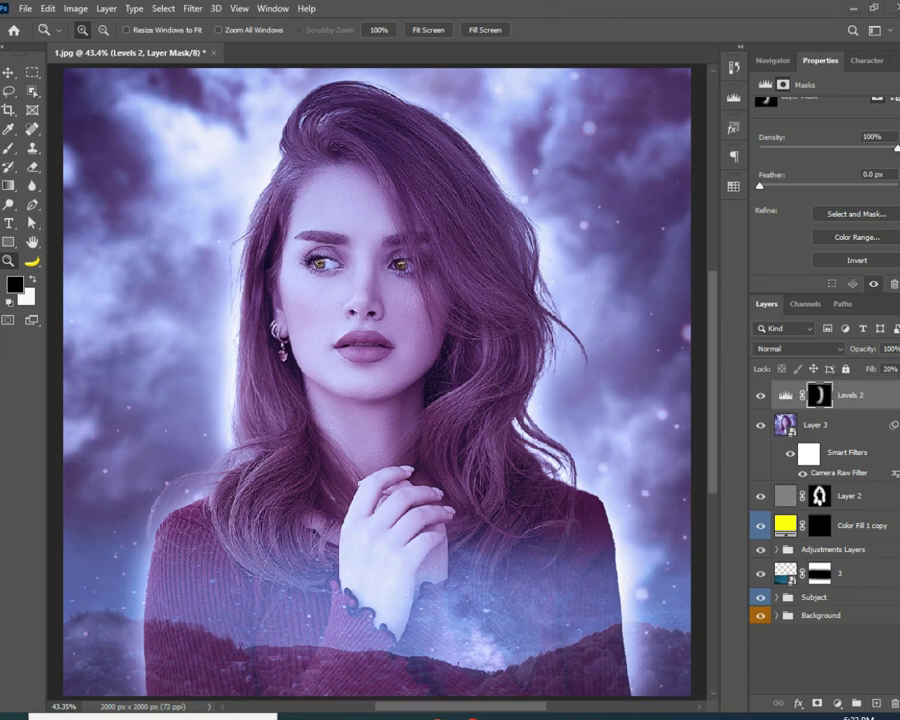